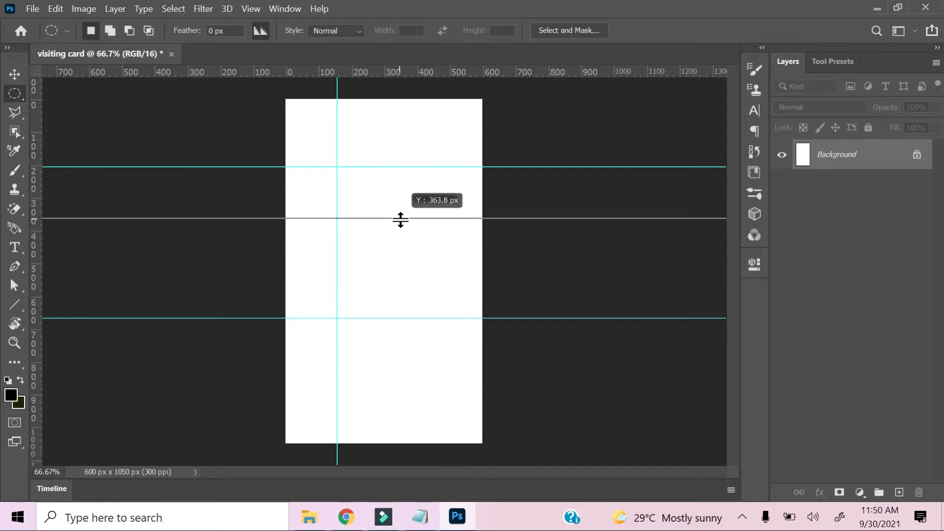
- Add a horizontal guide at about 525 px and move the upper two guides up to about 163 px and 320 px
left_click_drag(412, 73, 417, 272)
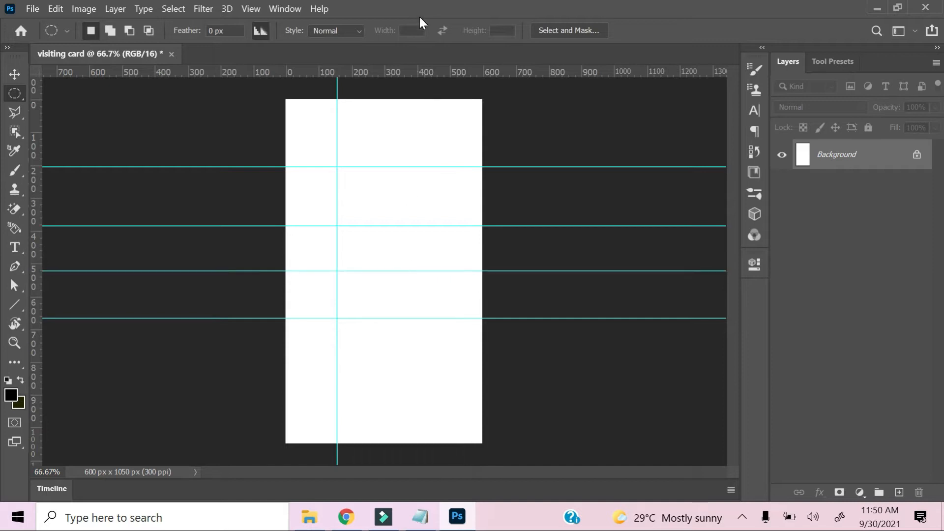
left_click(15, 75)
left_click_drag(246, 167, 251, 152)
left_click_drag(247, 226, 247, 204)
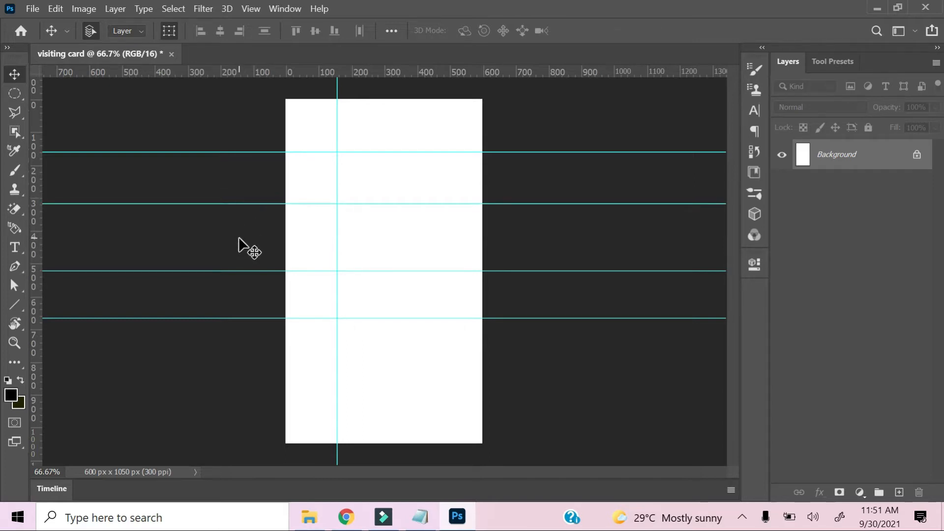
- Move the lower two horizontal guides up to about 465 px and 605 px
key("ctrl+plus")
key("ctrl+plus")
left_click_drag(161, 105, 342, 280)
key("ctrl+minus")
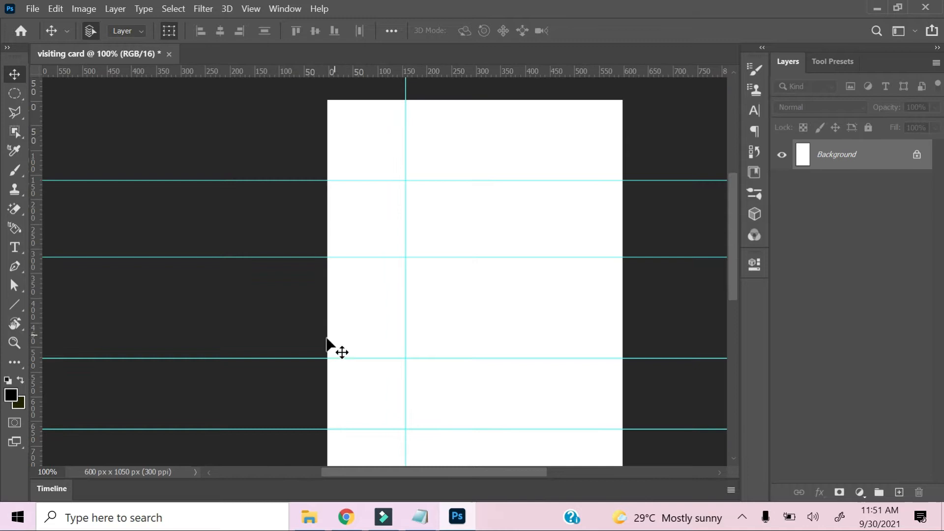
left_click_drag(305, 358, 317, 328)
left_click_drag(304, 429, 274, 397)
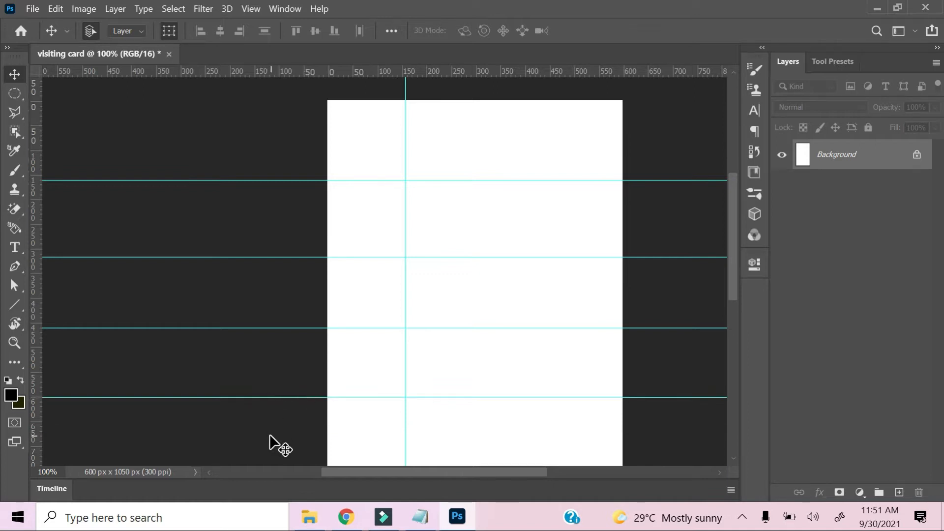
key("ctrl+minus")
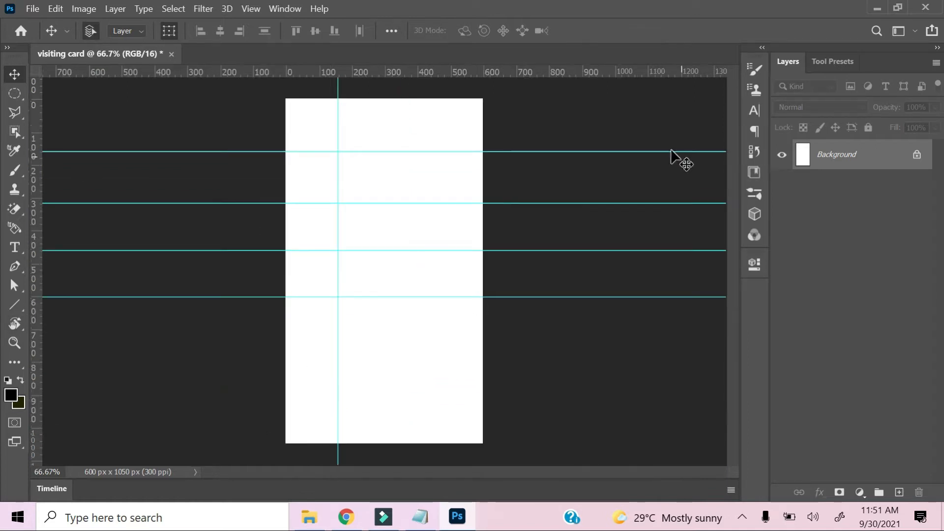
- Add a new layer and draw a 198 by 198 px rectangle shape over the card's upper-left corner
left_click(898, 492)
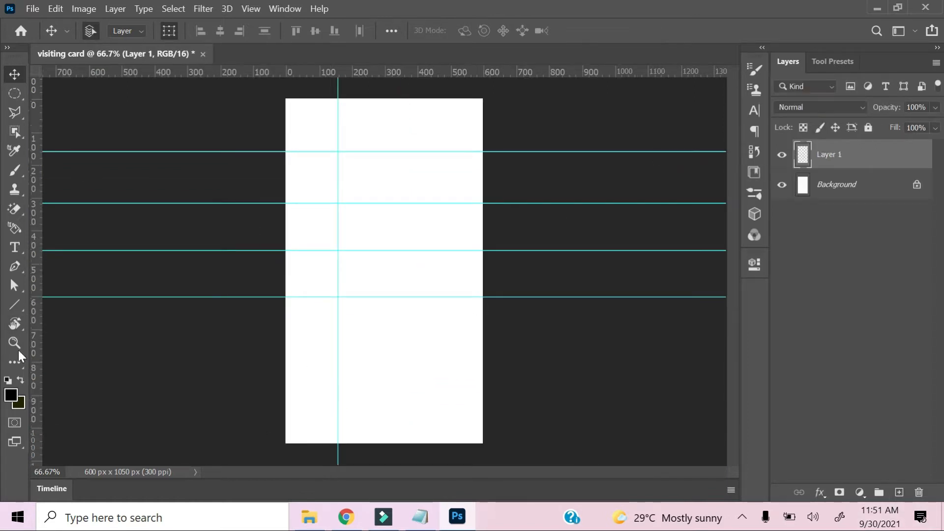
right_click(15, 307)
left_click(64, 302)
left_click_drag(285, 102, 335, 135)
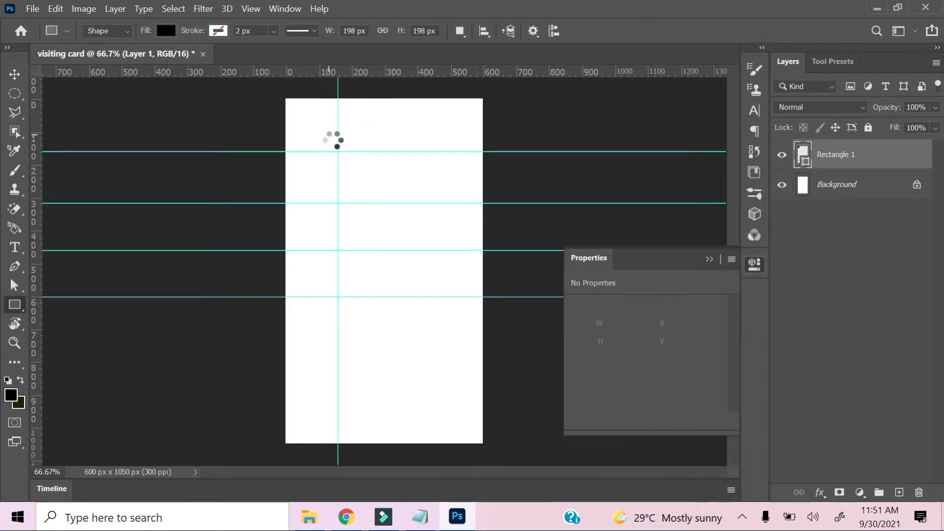
- Set the rectangle's fill to the light green 9afd42
left_click(585, 353)
left_click(765, 278)
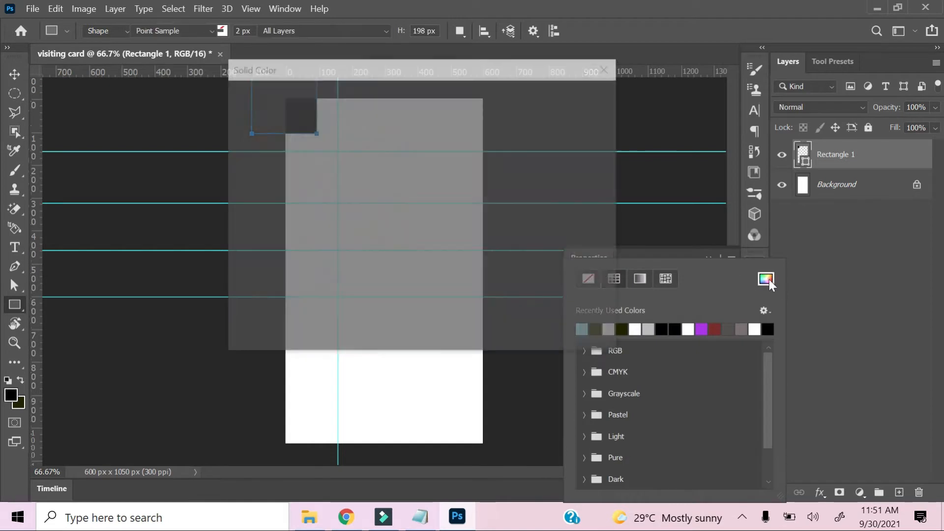
left_click(432, 220)
left_click_drag(439, 215, 439, 231)
left_click_drag(375, 120, 329, 100)
left_click_drag(431, 232, 433, 242)
left_click_drag(378, 122, 362, 103)
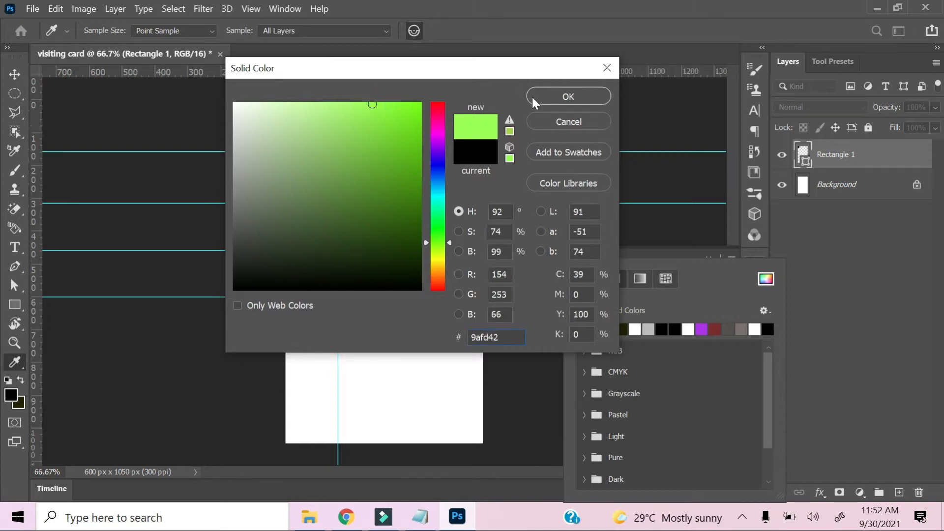
left_click(533, 97)
- Free-transform the green rectangle down to the first horizontal guide and trim its upper edge to the card edge, making it 162.75 px high
right_click(289, 114)
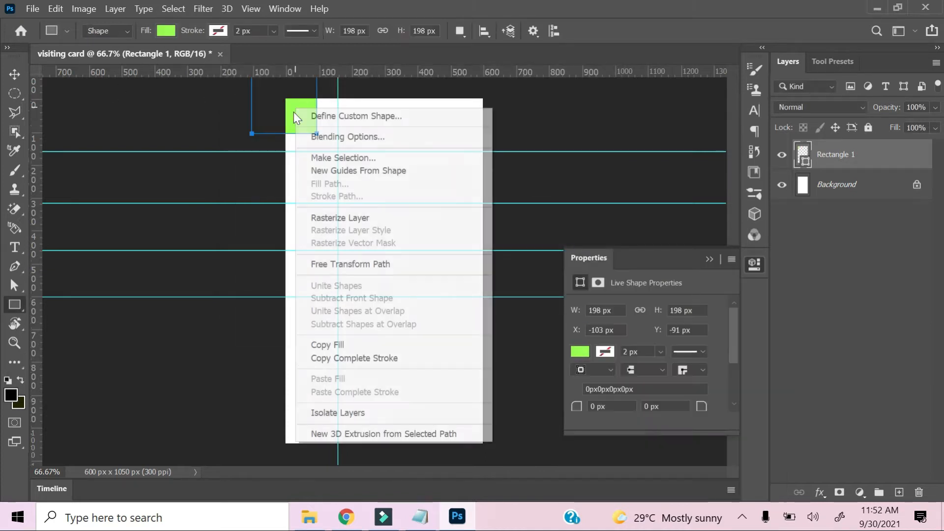
left_click(336, 264)
left_click_drag(301, 116, 314, 134)
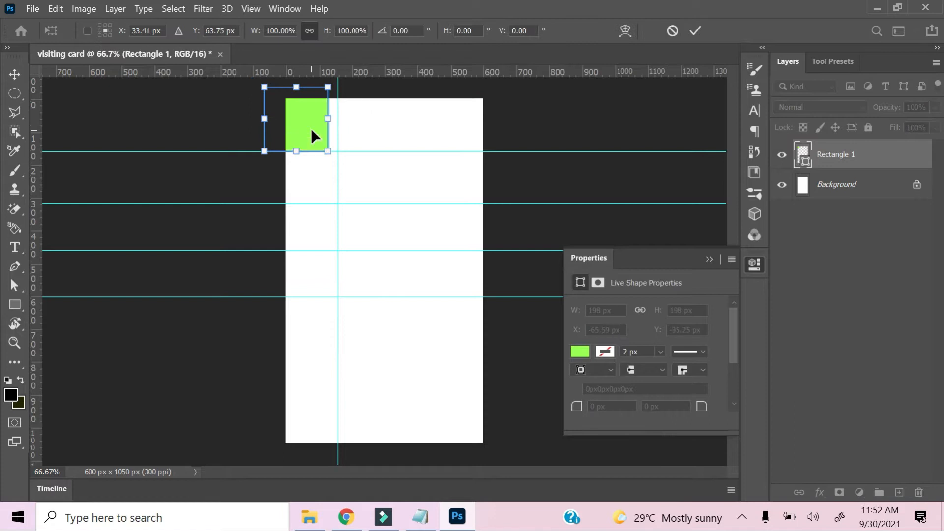
key("ctrl+plus")
left_click_drag(250, 112, 327, 291)
key("ctrl+plus")
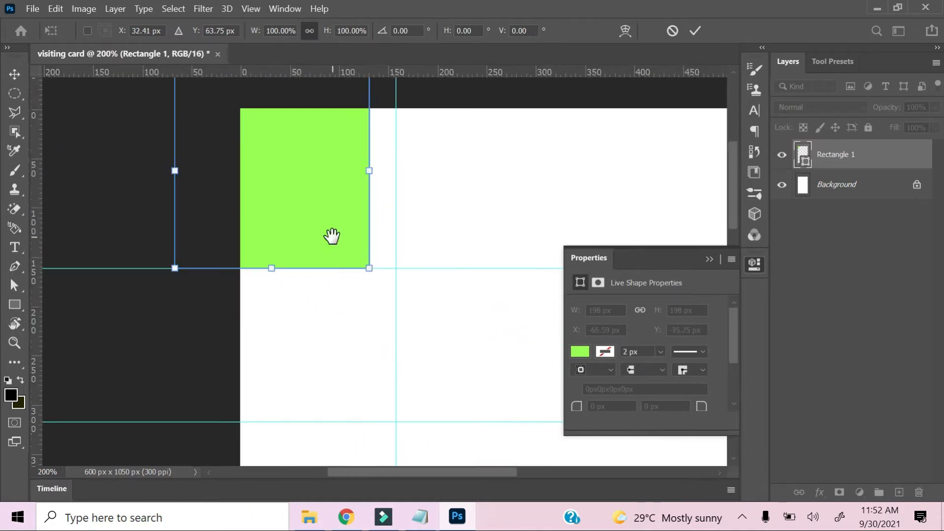
left_click_drag(271, 100, 271, 141)
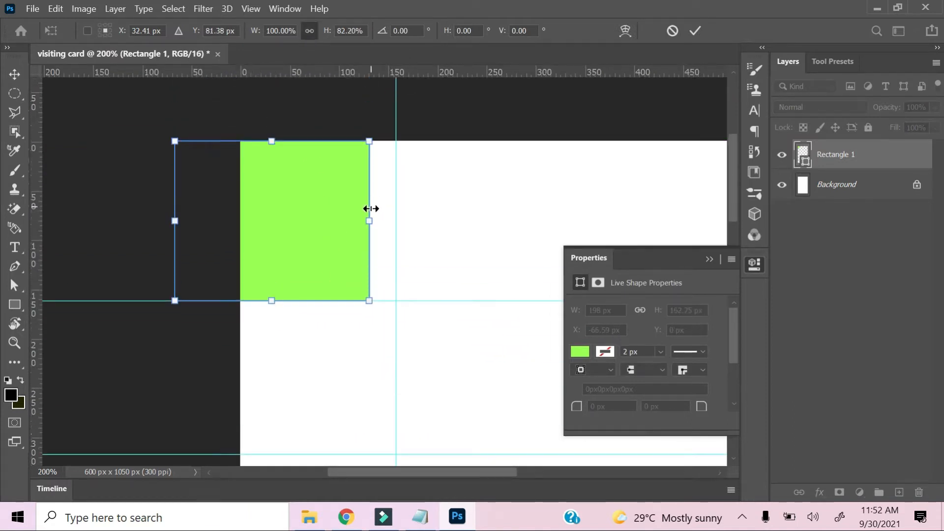
- Nudge the green rectangle right until its edge meets the vertical guide, and apply the transform
key("Right")
key("Right")
key("Right")
key("Right")
key("Right")
key("Right")
key("Right")
key("Right")
key("Right")
key("Right")
key("Right")
key("Right")
key("Right")
key("Right")
key("Right")
key("Right")
key("Right")
key("Right")
key("Right")
key("Right")
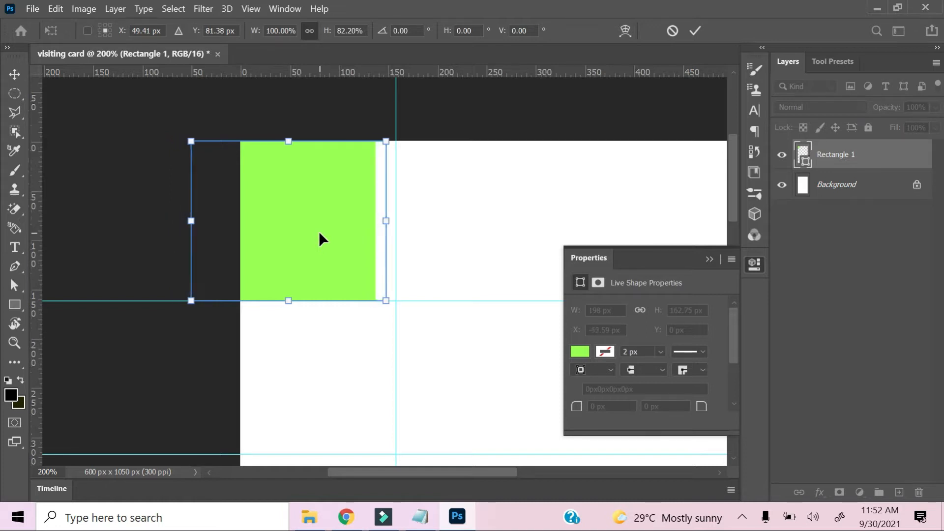
key("Right")
key("Right")
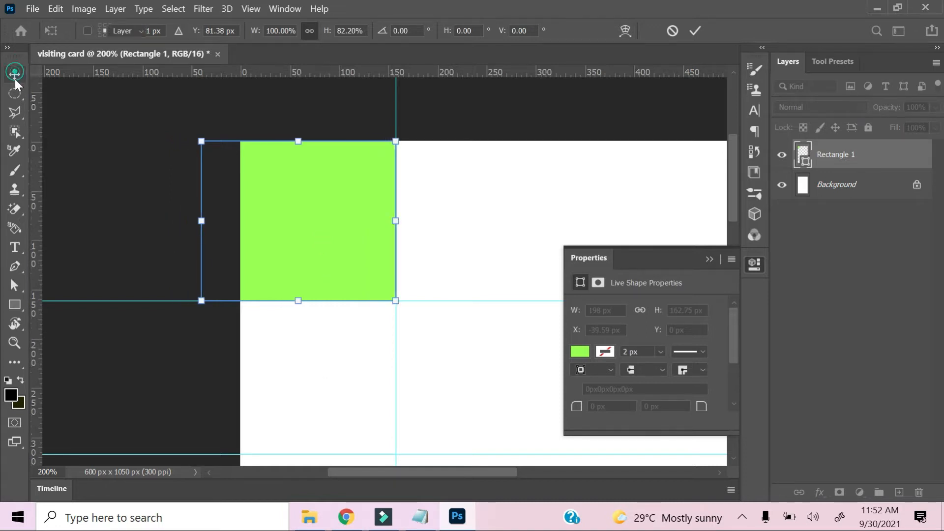
left_click(362, 377)
- Duplicate the green rectangle three times down the card's left strip, placing the copies at Y 163, 301 and 442 px
left_click_drag(366, 379, 372, 301)
left_click(335, 144)
left_click_drag(348, 169, 346, 328)
left_click_drag(379, 412, 361, 294)
mouse_move(360, 262)
left_mouse_down()
mouse_move(362, 401)
mouse_move(361, 277)
left_mouse_up()
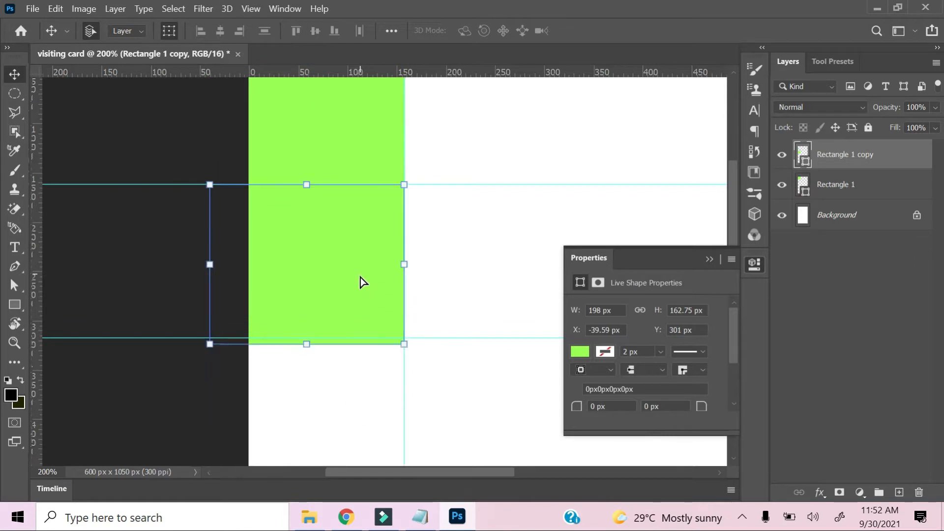
scroll(361, 282, "down", 3)
mouse_move(362, 321)
left_mouse_down()
mouse_move(354, 391)
mouse_move(345, 182)
mouse_move(344, 314)
left_mouse_up()
left_click(345, 181, "alt")
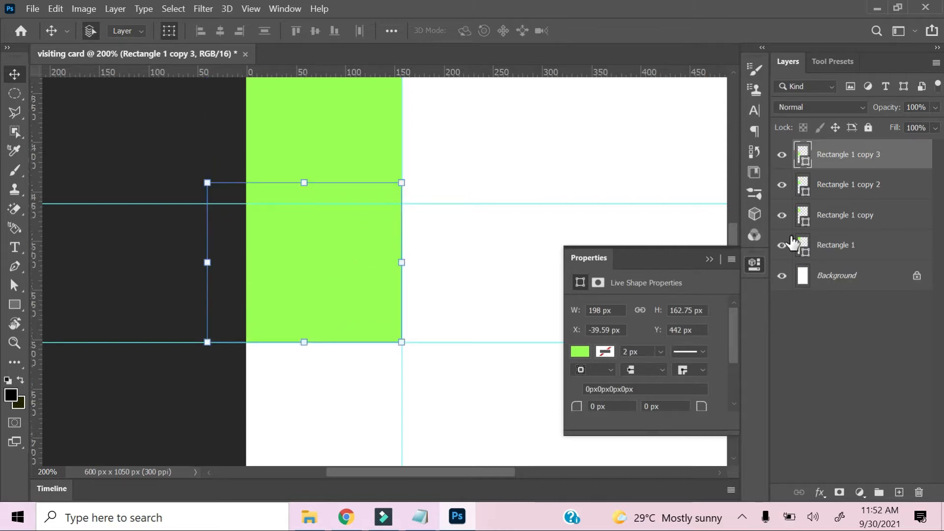
- Recolor the lowest rectangle, Rectangle 1 copy 3, with the pink-red ff2069
double_click(803, 165)
left_click(438, 112)
left_click(406, 112)
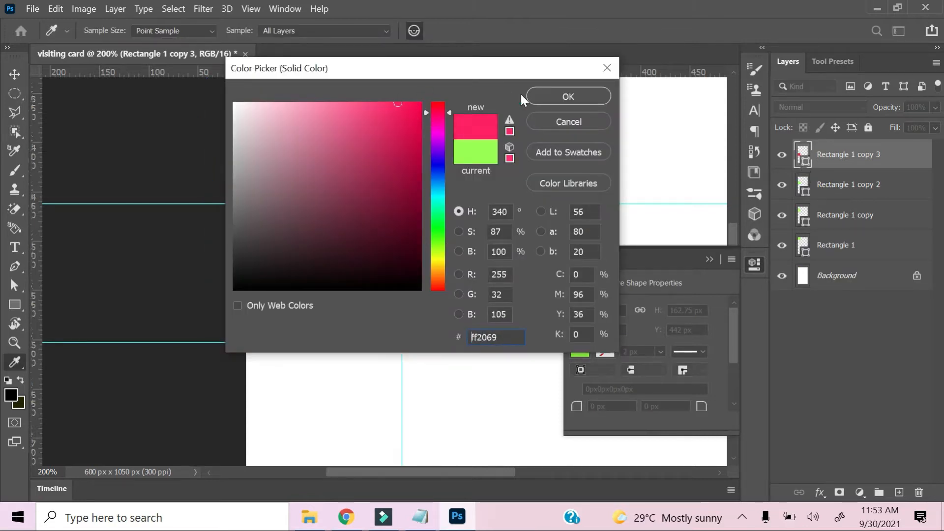
left_click(541, 96)
- Recolor the Rectangle 1 copy 2 block with a medium blue
left_click(788, 181)
double_click(803, 186)
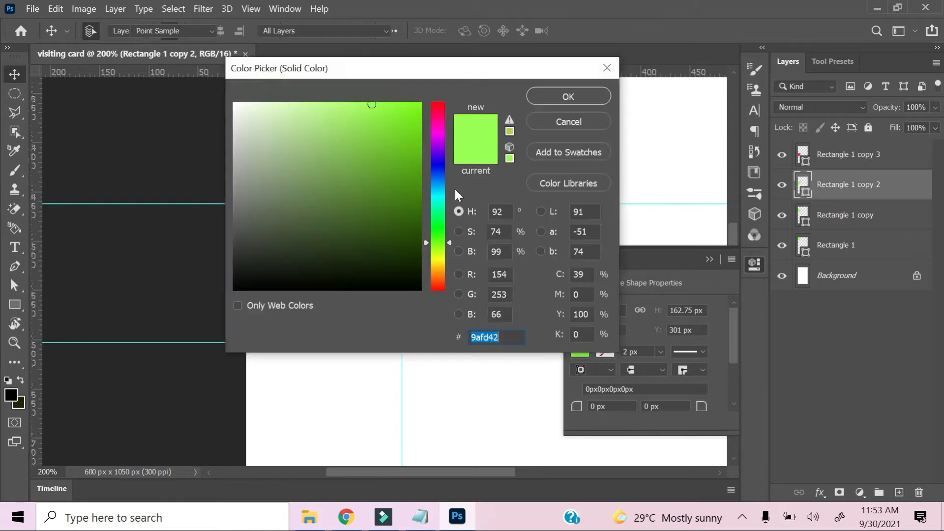
left_click(438, 181)
left_click(587, 99)
scroll(472, 216, "up", 3)
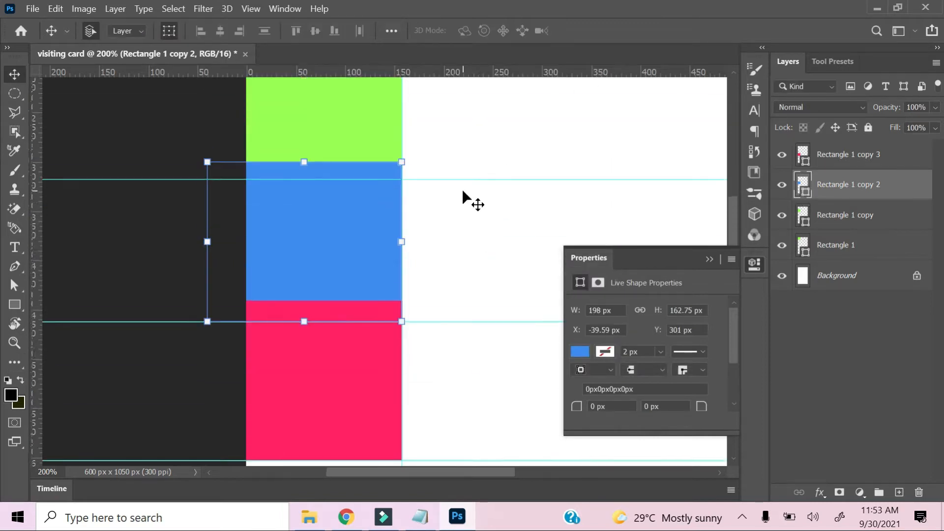
- Recolor the Rectangle 1 copy block with a yellow-green, and deselect the layer with the whole card in view
left_click(376, 172)
double_click(802, 219)
left_click(435, 186)
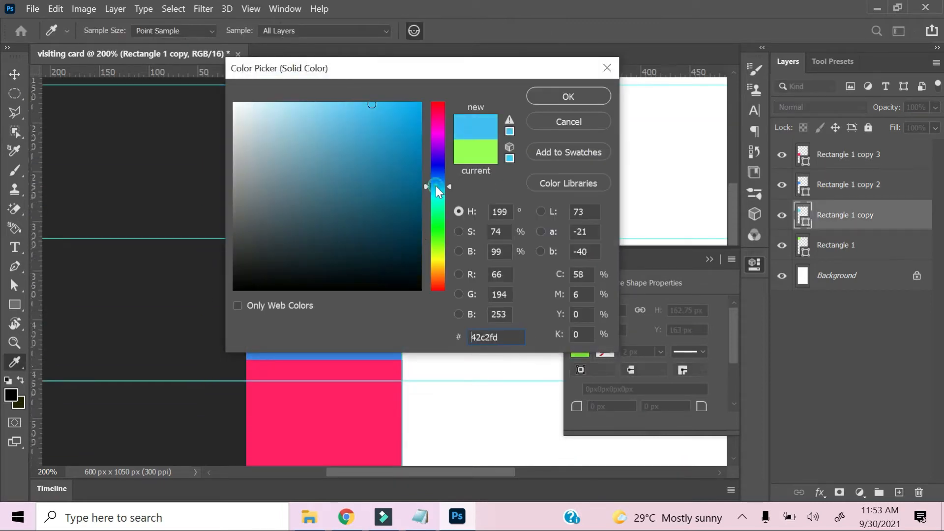
left_click(437, 253)
left_click(551, 101)
scroll(432, 259, "up", 3)
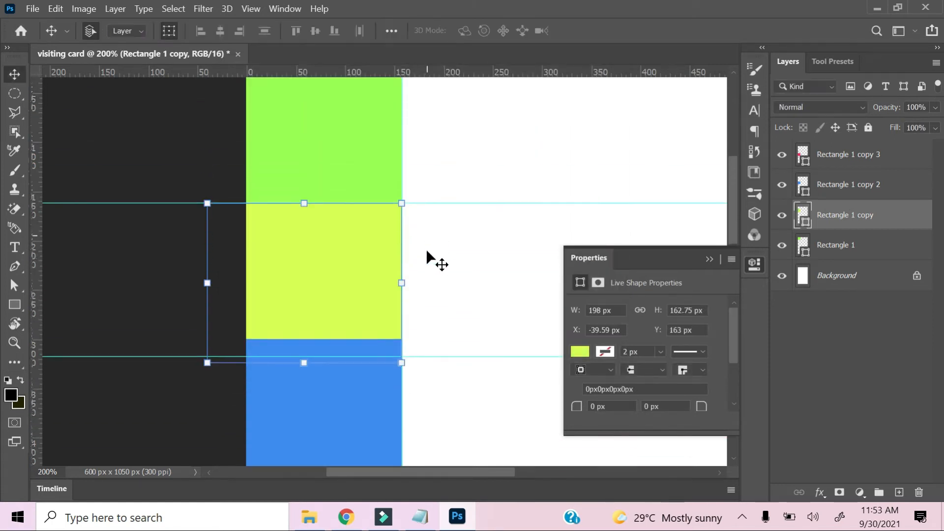
key("ctrl+0")
left_click(237, 190)
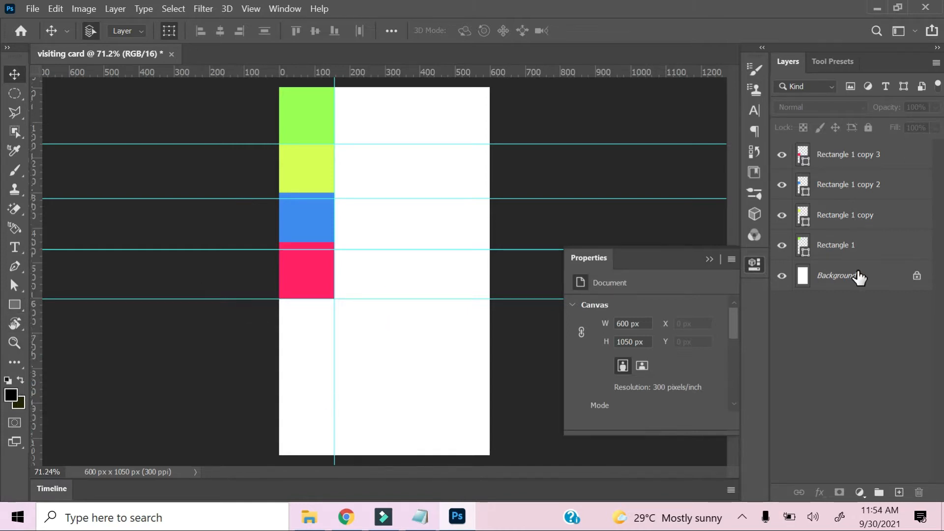
- Choose the Rectangle tool and set its fill to the dark blue 302bf5
left_click(14, 305)
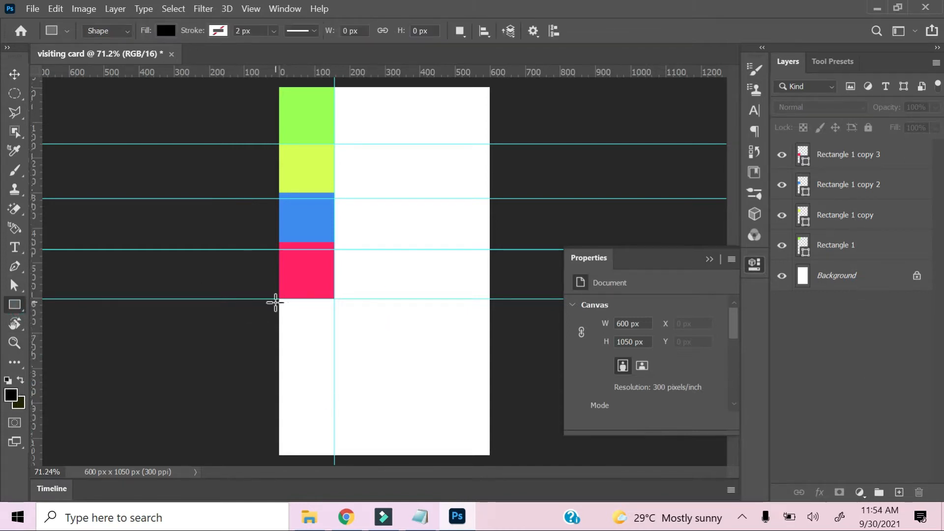
left_click(166, 30)
left_click(255, 58)
left_click_drag(437, 187, 437, 157)
left_click(388, 108)
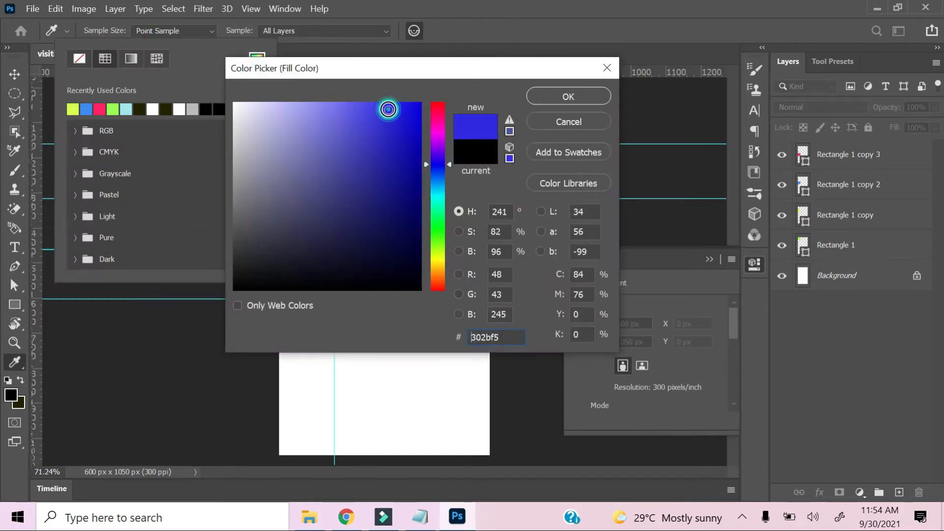
left_click(548, 97)
- Draw a dark blue rectangle about 166 by 405 px over the lower part of the card's left strip
key("ctrl+plus")
left_click_drag(331, 422, 369, 252)
key("ctrl+plus")
key("ctrl+minus")
left_click_drag(302, 169, 345, 260)
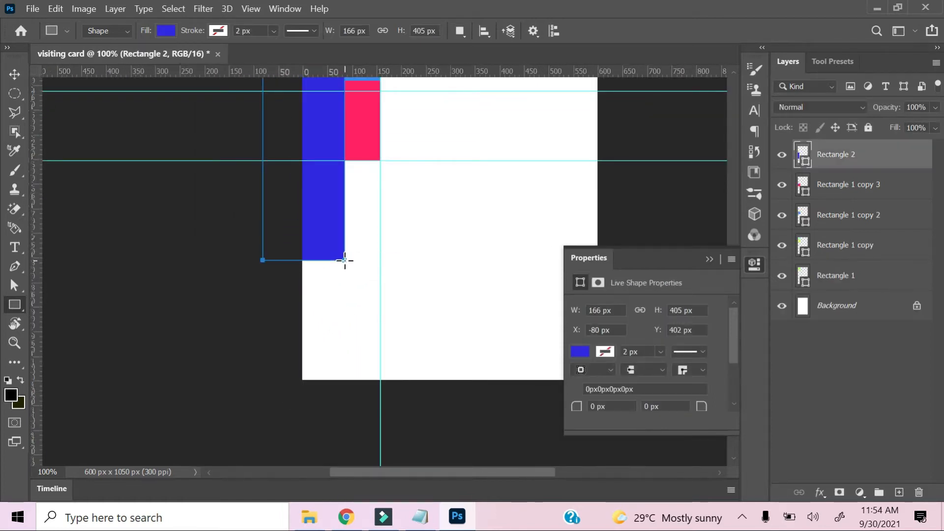
- Move the dark blue rectangle below the pink block against the vertical guide, and stretch it to the card's lower edge, about 445 px high
right_click(307, 135)
left_click(331, 288)
left_click_drag(332, 217, 368, 317)
left_click_drag(343, 361, 343, 380)
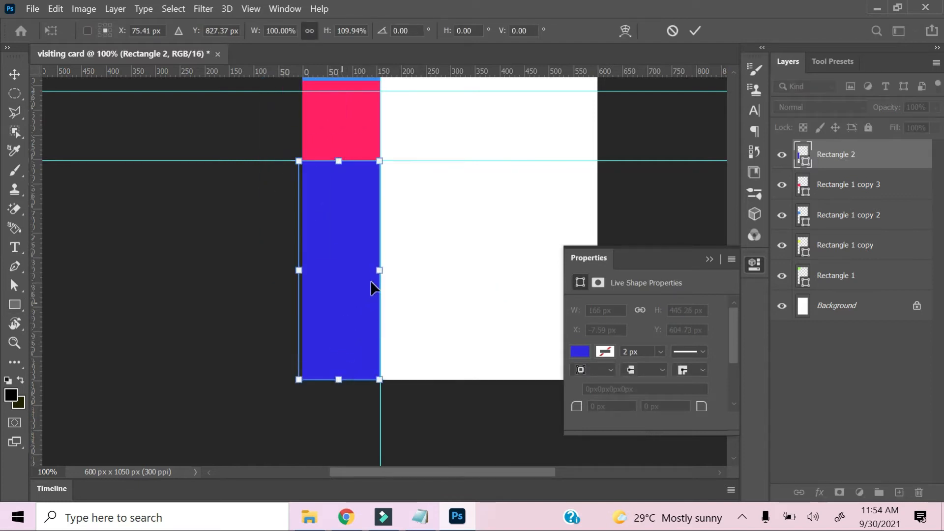
key("Return")
- Group the five rectangle layers and lock the group
left_click(631, 237)
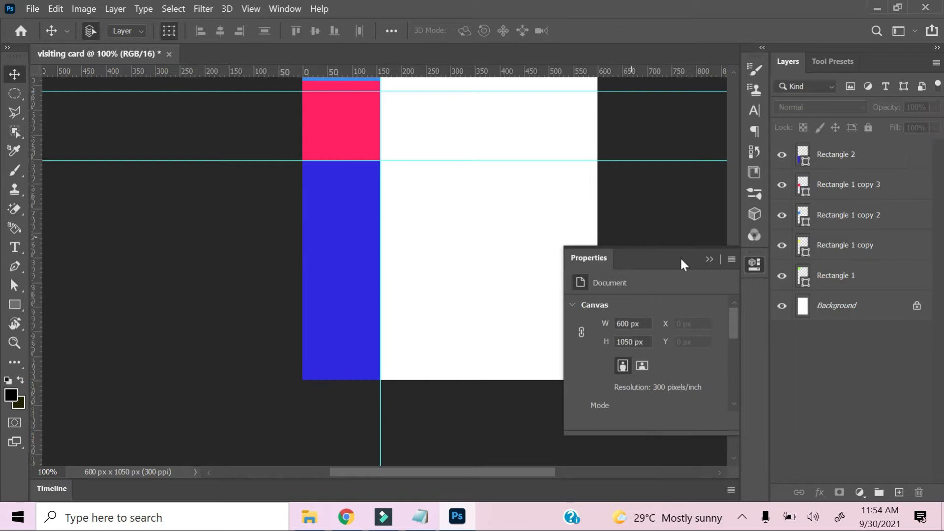
left_click(852, 158)
left_click(847, 185, "ctrl")
left_click(842, 211, "ctrl")
left_click(842, 243, "ctrl")
left_click(842, 258, "ctrl")
left_click(847, 268, "shift")
key("ctrl+g")
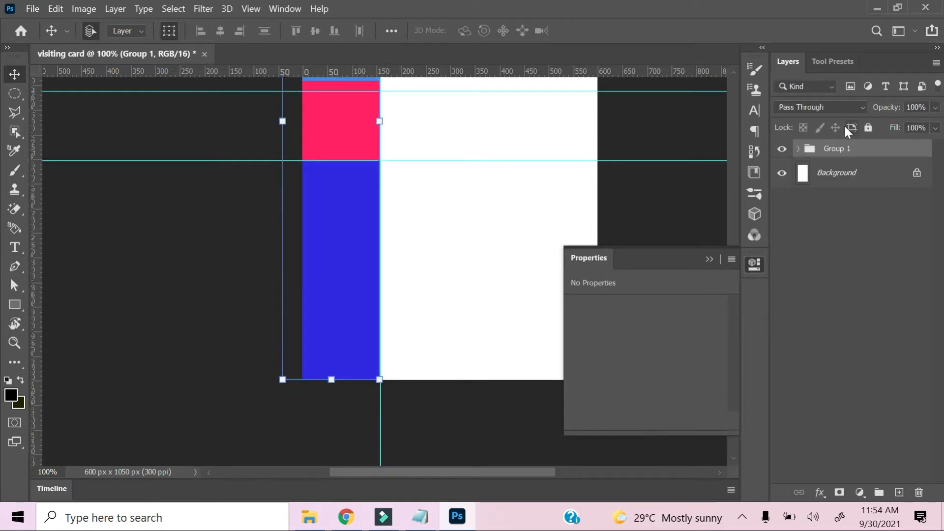
left_click(868, 128)
- Hide the guides and deselect the group
left_click(298, 9)
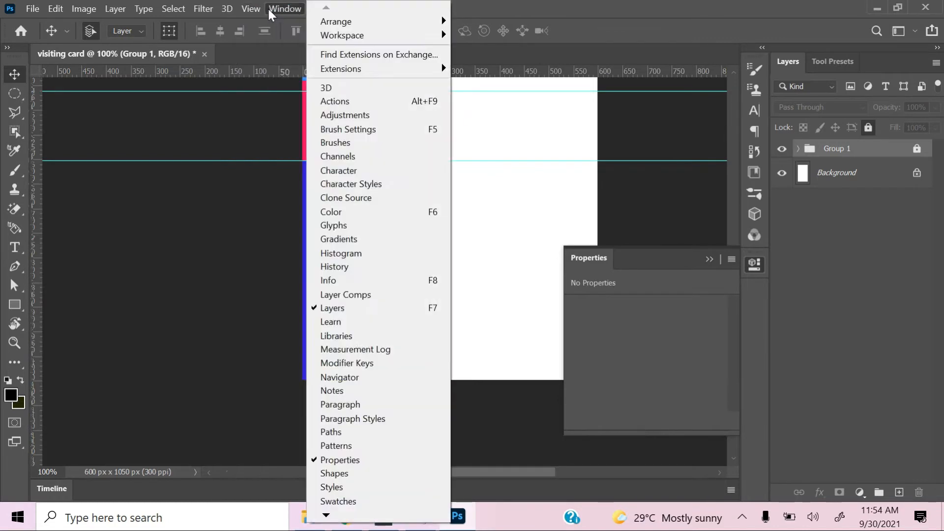
left_click(301, 372)
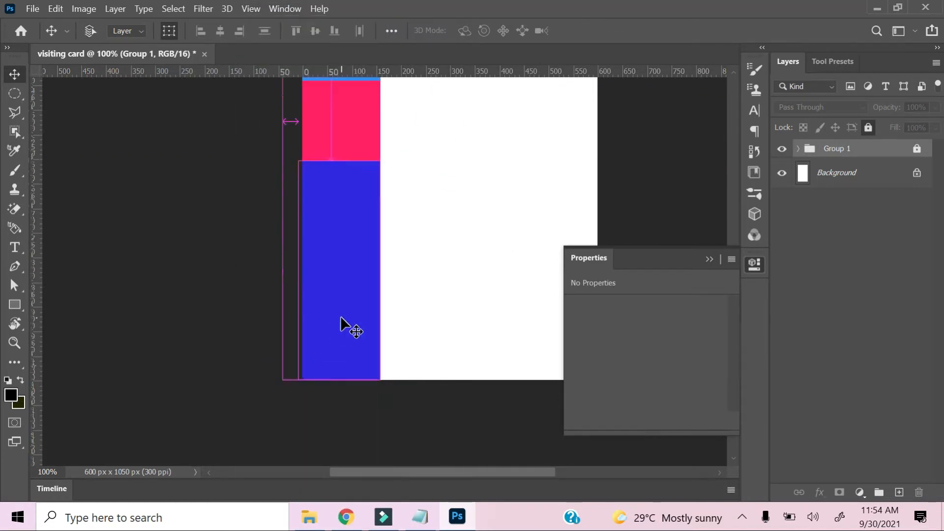
key("ctrl+minus")
left_click(575, 196)
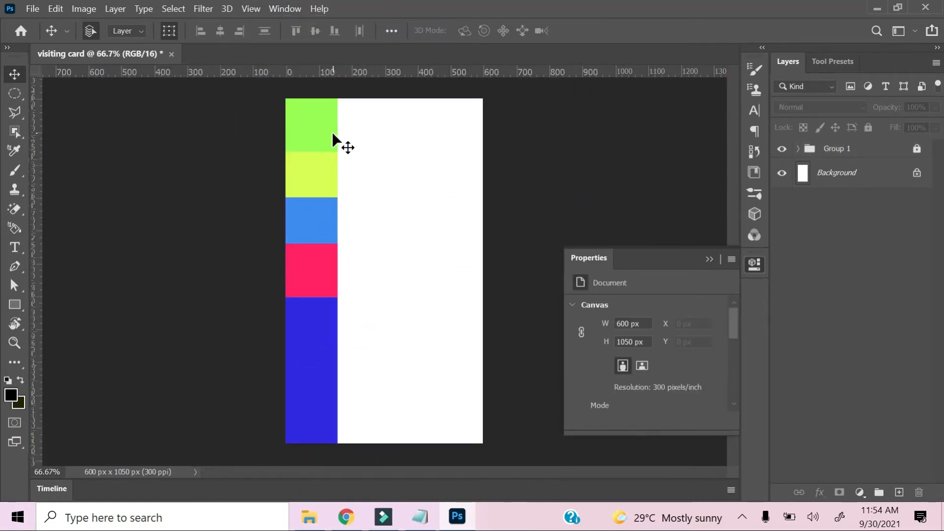
- Bring the BASIC pNGS.png icon image into the workspace and dock it beside the visiting card document
left_click_drag(126, 53, 128, 129)
double_click(347, 86)
left_click(332, 247)
left_click(336, 355)
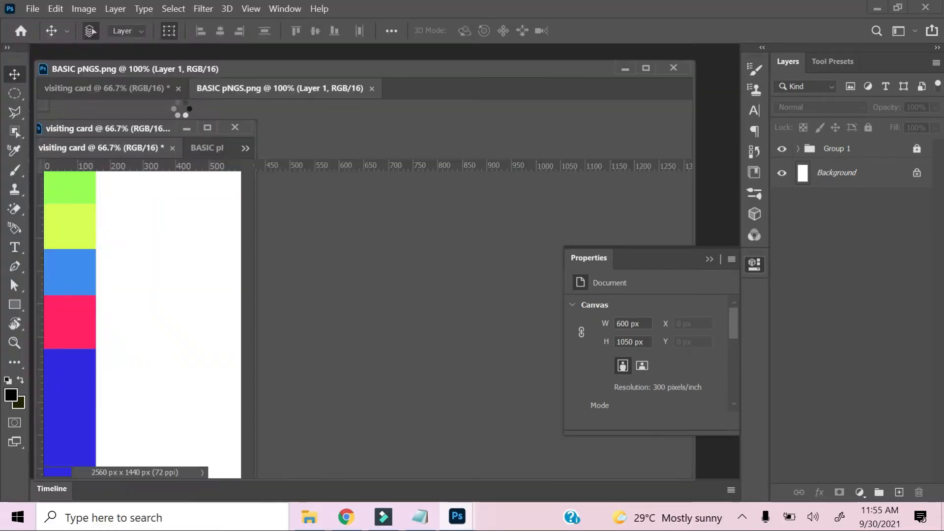
left_click_drag(217, 70, 248, 54)
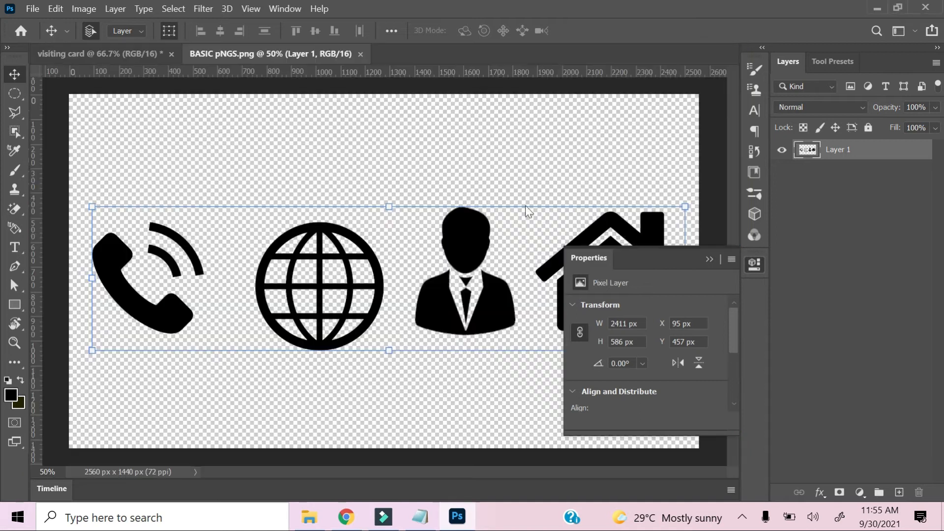
- Collapse the object properties and select the person icon with the Rectangular Marquee tool
left_click(709, 259)
left_click(14, 93)
right_click(15, 96)
left_click(81, 103)
left_click_drag(407, 196, 523, 342)
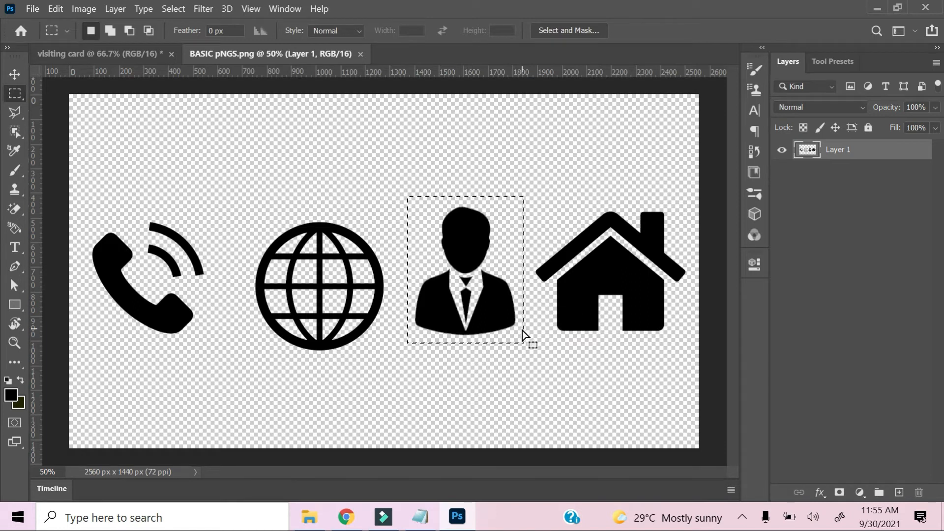
- Copy the selected person icon into the visiting card document and scale it down to about 36% over the top blocks
left_click(15, 75)
left_click_drag(468, 238, 370, 284)
left_click_drag(414, 372, 313, 147)
key("ctrl+plus")
key("ctrl+plus")
key("ctrl+plus")
left_click_drag(311, 240, 462, 465)
mouse_move(463, 347)
left_mouse_down()
mouse_move(475, 406)
mouse_move(472, 334)
left_mouse_up()
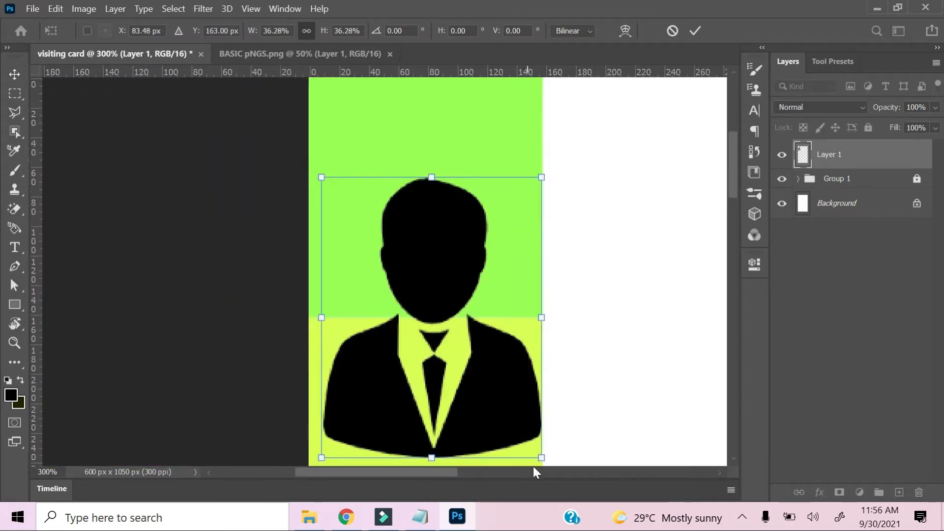
- Scale the person icon down to about 17% and position it in the middle of the green block
left_click_drag(536, 458, 449, 346)
mouse_move(430, 301)
left_mouse_down()
mouse_move(462, 236)
mouse_move(440, 347)
mouse_move(439, 309)
left_mouse_up()
left_click_drag(487, 350, 464, 319)
key("Up")
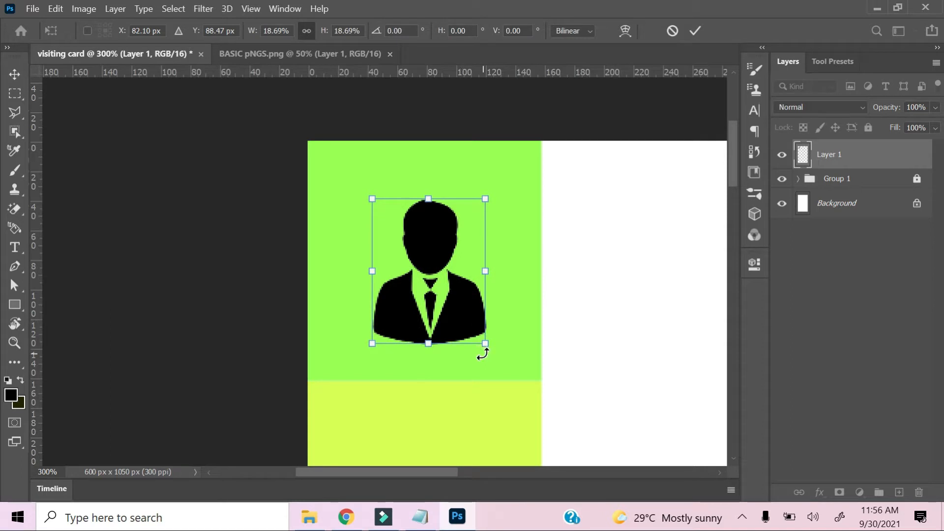
left_click_drag(492, 350, 480, 333)
key("Left")
key("Left")
key("Left")
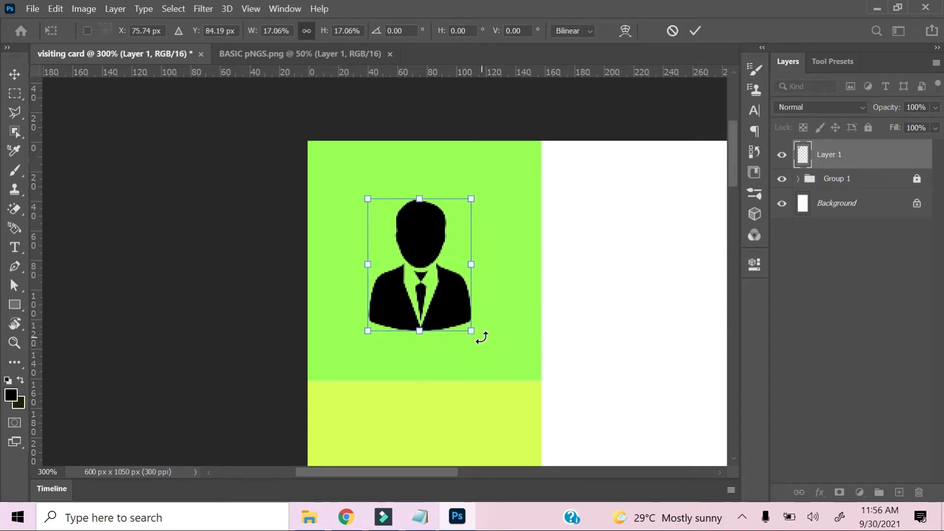
key("Return")
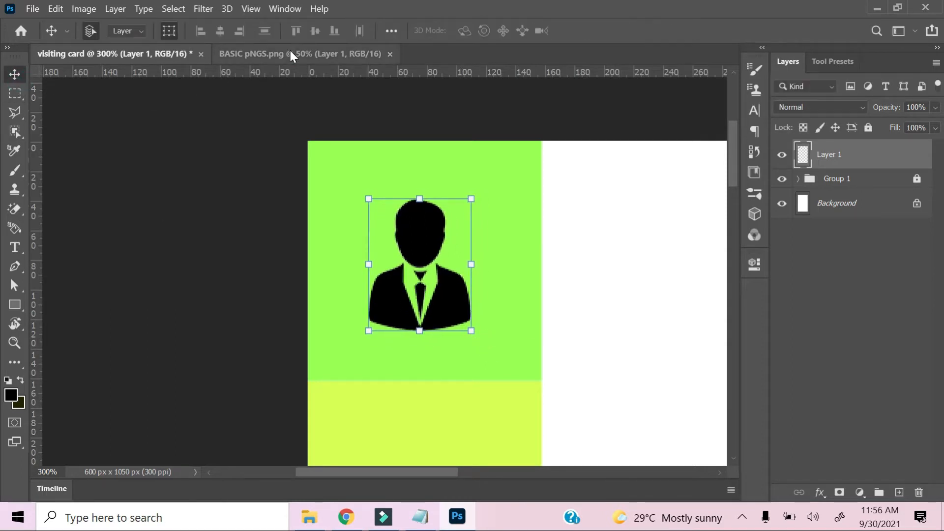
- Select the phone icon in BASIC pNGS.png with the Rectangular Marquee tool and copy it into the visiting card
left_click(290, 52)
left_click(143, 141)
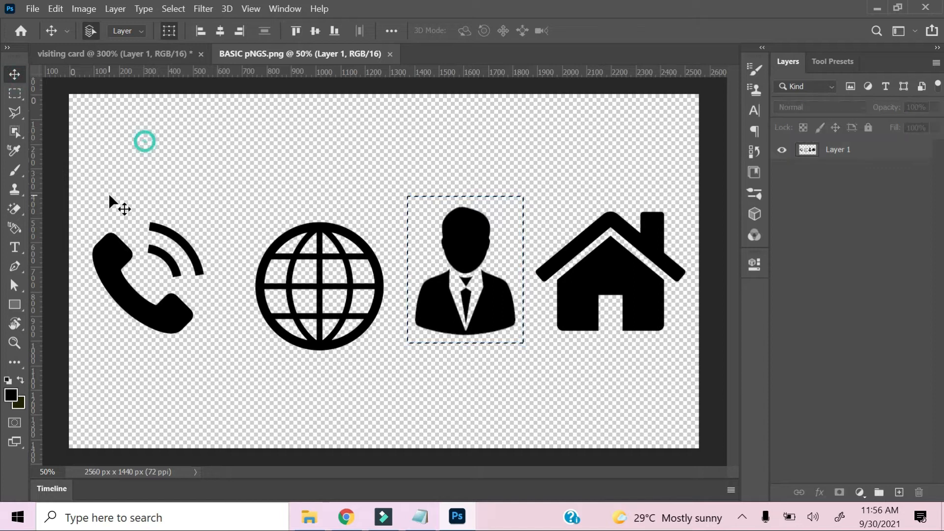
left_click_drag(93, 186, 226, 347)
left_click(14, 93)
left_click_drag(107, 258, 212, 348)
left_click(14, 74)
left_click_drag(112, 246, 373, 366)
- Try to scale the phone icon down and fit it inside the yellow block
left_click_drag(205, 109, 308, 303)
left_click_drag(340, 375, 324, 256)
left_click_drag(280, 163, 353, 233)
left_click_drag(392, 292, 286, 286)
left_click_drag(254, 231, 289, 266)
left_click_drag(303, 297, 275, 290)
- Close and reopen the BASIC pNGS.png icon image and select the globe icon with the Rectangular Marquee tool
left_click(248, 53)
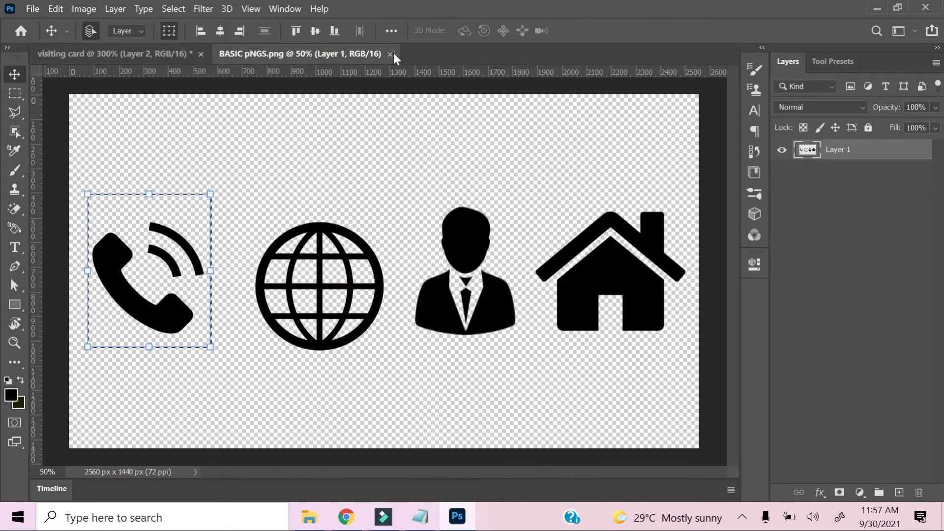
left_click(390, 54)
double_click(302, 65)
left_click(330, 246)
left_click(348, 356)
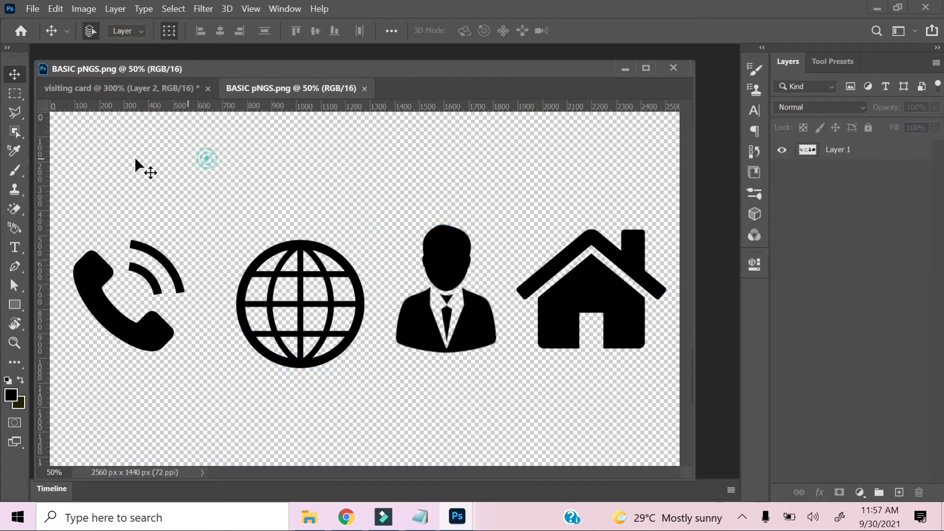
key("m")
left_click_drag(219, 224, 367, 370)
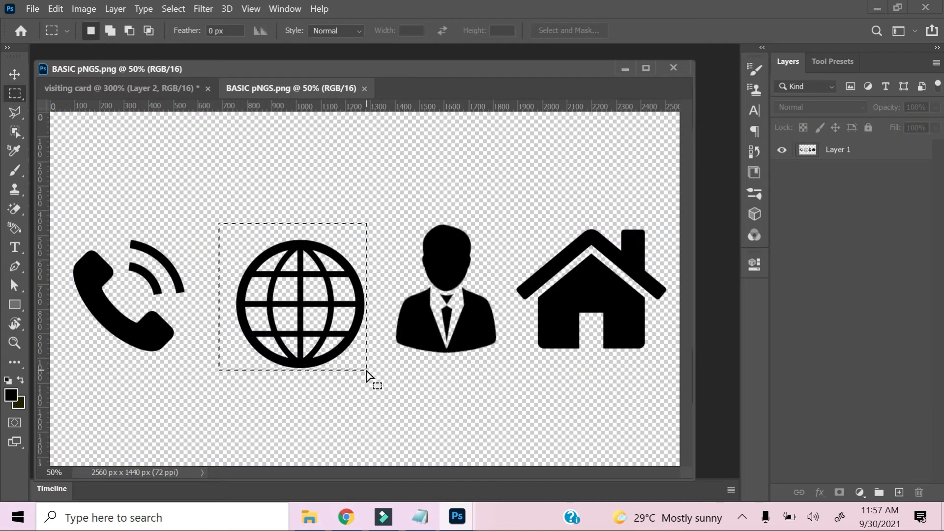
- Dock the icon image window and copy the selected globe icon into the visiting card document
left_click(14, 74)
left_click_drag(398, 71, 426, 57)
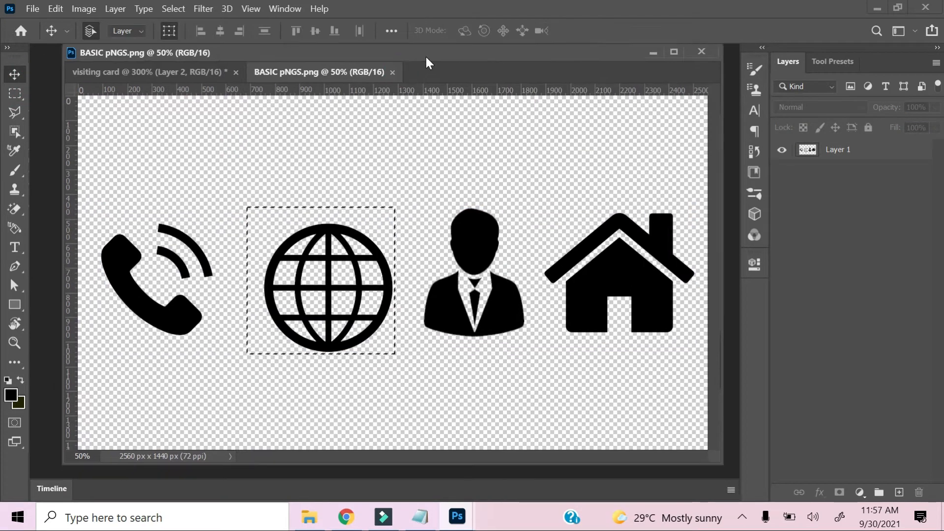
left_click(326, 229)
left_click_drag(326, 229, 377, 308)
key("ctrl+0")
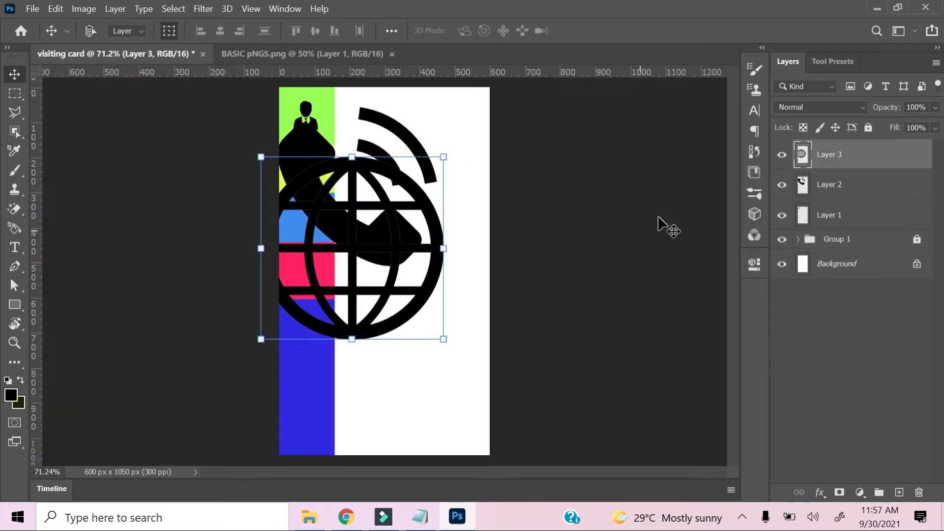
- With the globe layer temporarily hidden, scale the phone icon down to about 15.5% and centre it on the yellow block
left_click(781, 157)
left_click(314, 148)
left_click_drag(436, 266, 300, 174)
key("ctrl+plus")
key("ctrl+plus")
key("ctrl+plus")
left_click_drag(298, 223, 453, 405)
left_click_drag(372, 253, 352, 370)
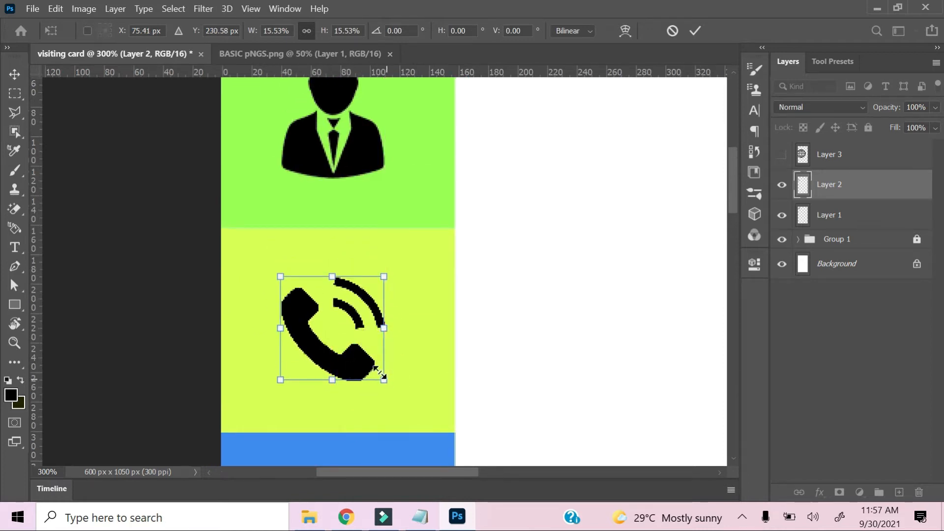
scroll(481, 340, "down", 4)
left_click(782, 155)
- Try to scale the globe icon down to about 17% and place it on the light blue block
left_click(450, 204)
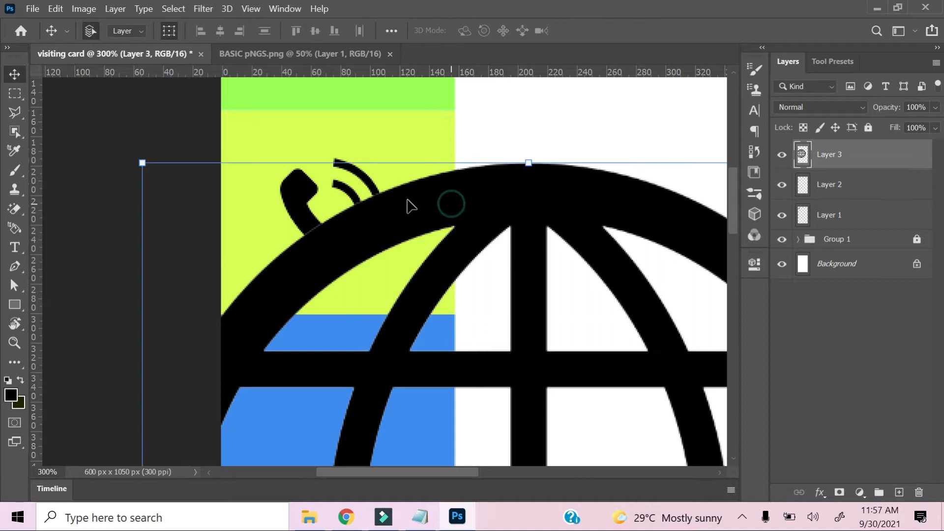
left_click_drag(141, 162, 527, 411)
left_click_drag(514, 372, 419, 137)
left_click_drag(400, 279, 496, 122)
left_click_drag(388, 341, 551, 175)
left_click_drag(511, 198, 360, 420)
left_click_drag(409, 394, 155, 227)
left_click_drag(134, 262, 298, 361)
left_click_drag(346, 340, 251, 200)
left_click_drag(270, 231, 318, 370)
left_click_drag(237, 300, 247, 308)
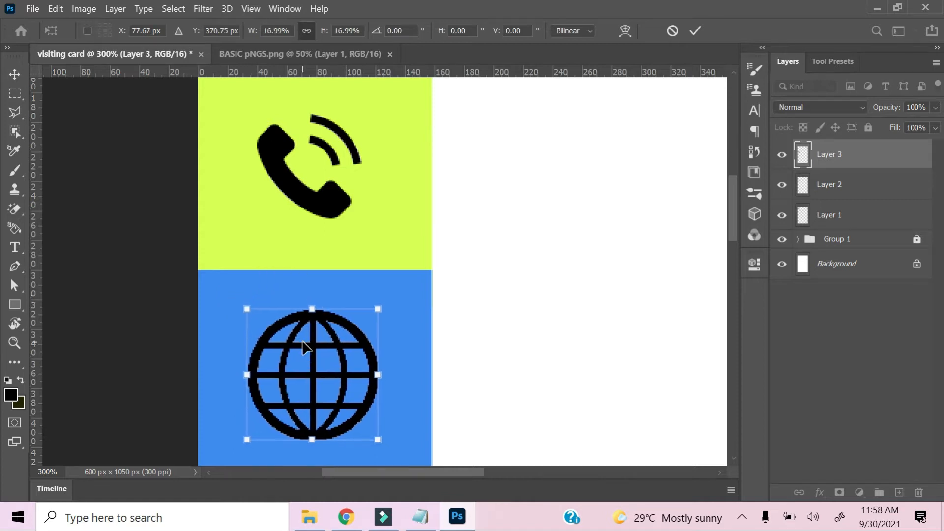
scroll(508, 295, "down", 5)
- Close the BASIC pNGS.png icon image and dock the visiting card window in the workspace
left_click(267, 54)
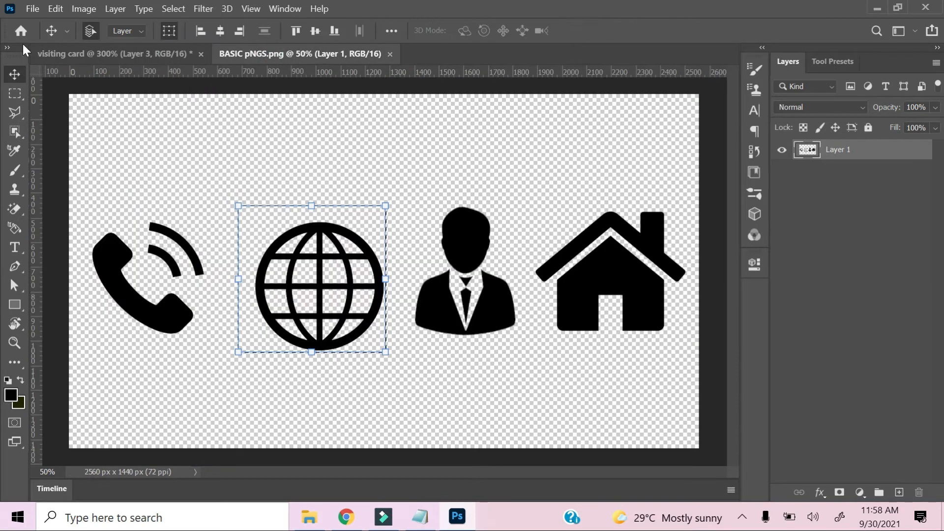
left_click(14, 93)
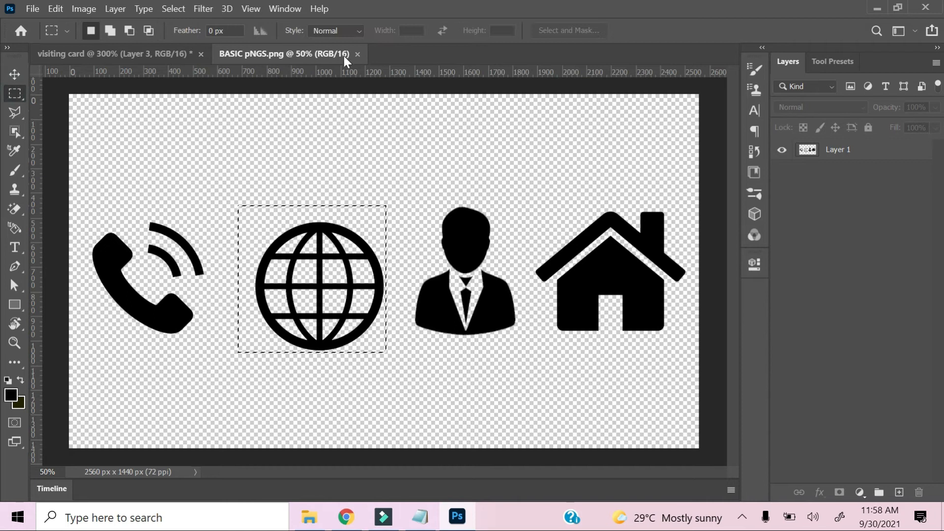
left_click(358, 54)
left_click_drag(173, 52, 219, 102)
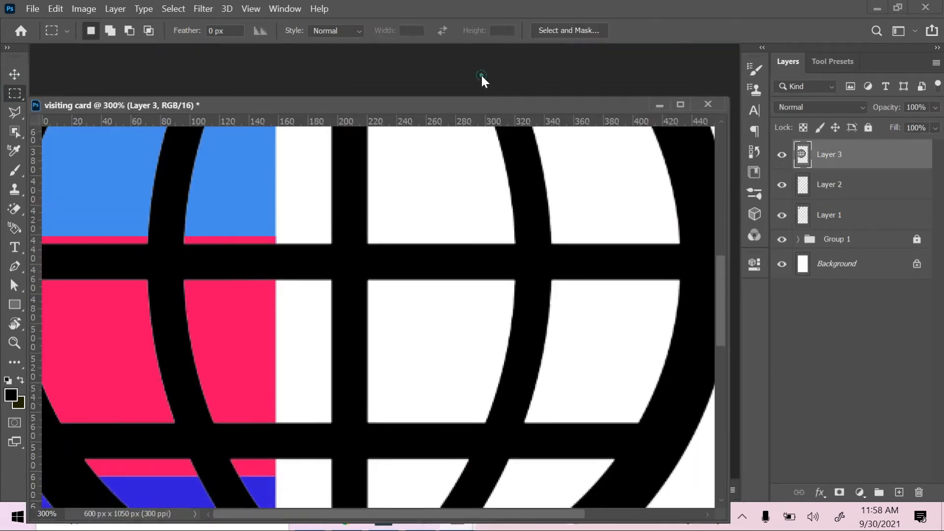
key("ctrl+o")
left_click(432, 364)
left_click_drag(508, 99, 508, 73)
- Scale the globe icon down to about 15.7% and centre it on the light blue block
key("ctrl+0")
key("ctrl+t")
left_click_drag(250, 152, 303, 210)
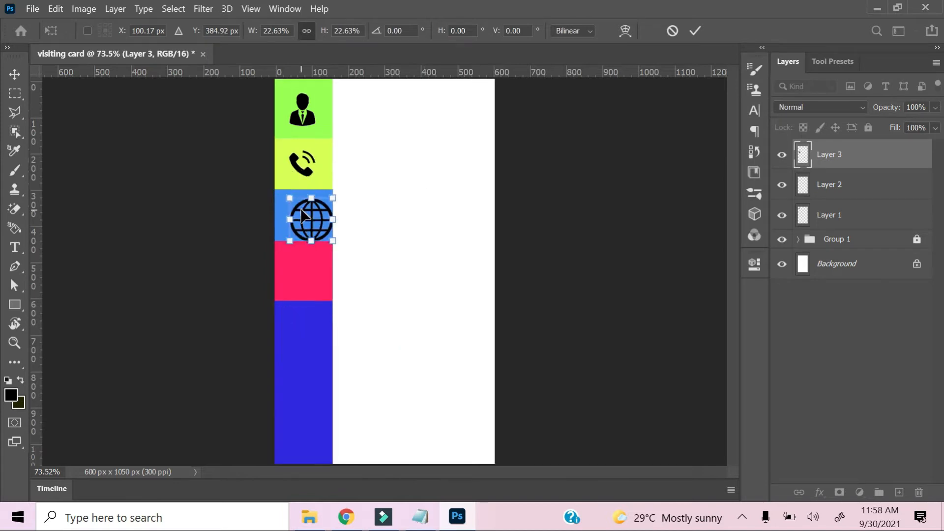
key("ctrl+plus")
key("ctrl+plus")
key("ctrl+plus")
left_click_drag(231, 274, 444, 429)
left_click_drag(490, 375, 424, 312)
mouse_move(382, 274)
left_mouse_down()
mouse_move(371, 259)
mouse_move(376, 269)
mouse_move(360, 272)
mouse_move(371, 277)
left_mouse_up()
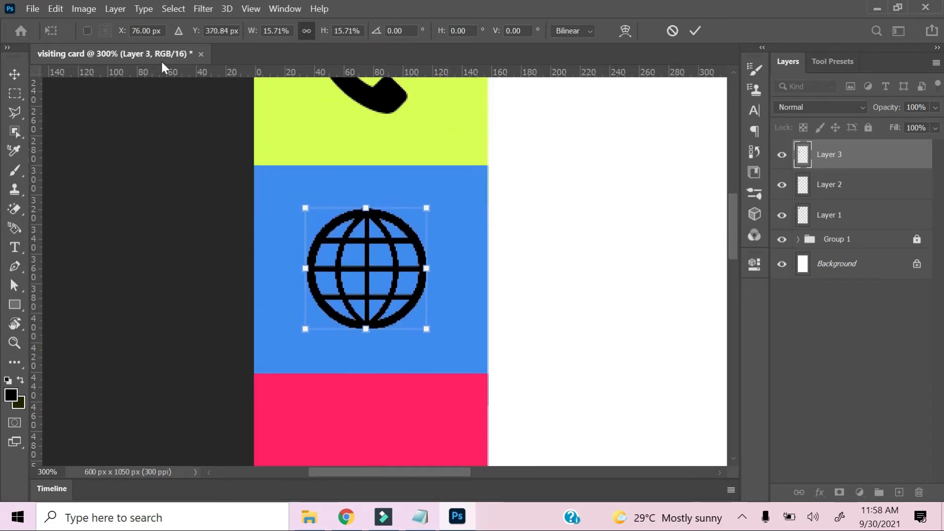
left_click_drag(163, 58, 169, 87)
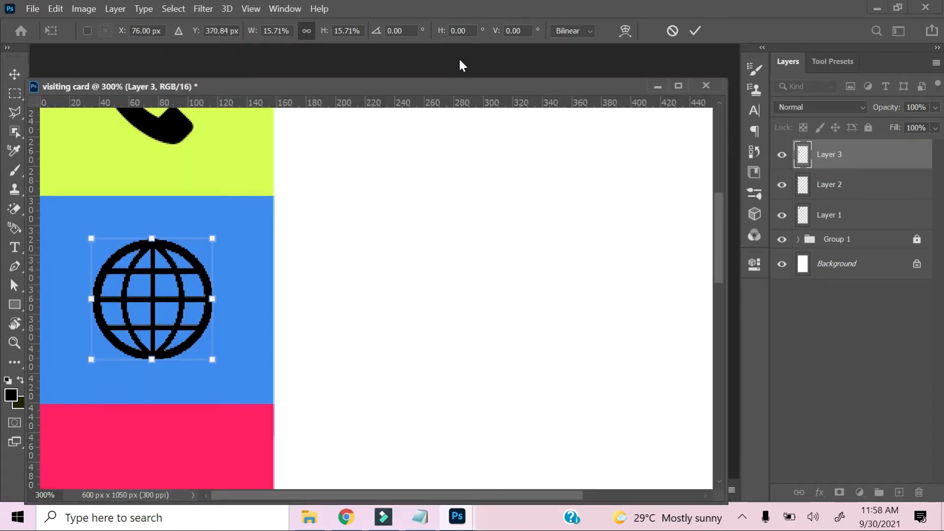
key("Return")
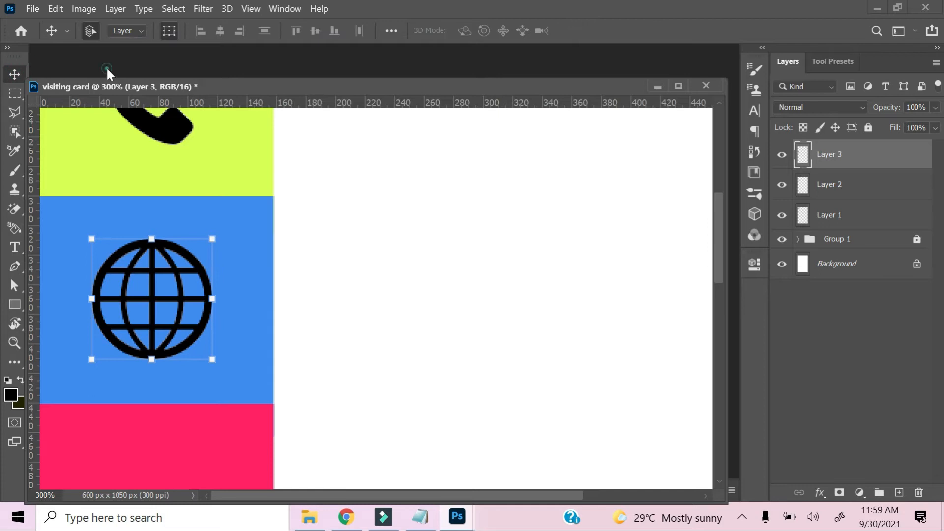
- Open the location pin PNG, dock its window and copy the pin icon into the visiting card document
key("ctrl+o")
left_click(332, 350)
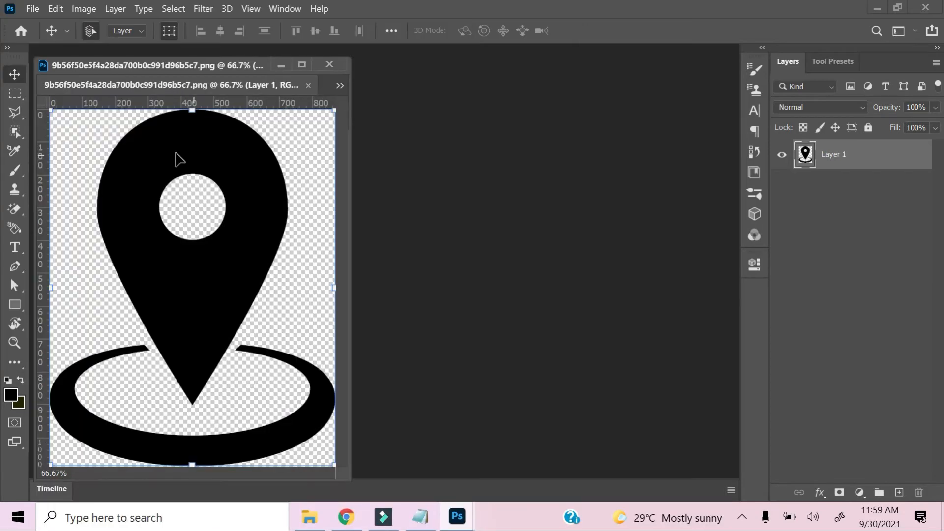
left_click_drag(203, 63, 232, 47)
left_click_drag(312, 167, 365, 301)
- Scale the location pin icon down to about 27% and move it onto the dark blue block
key("ctrl+0")
left_click_drag(242, 87, 411, 296)
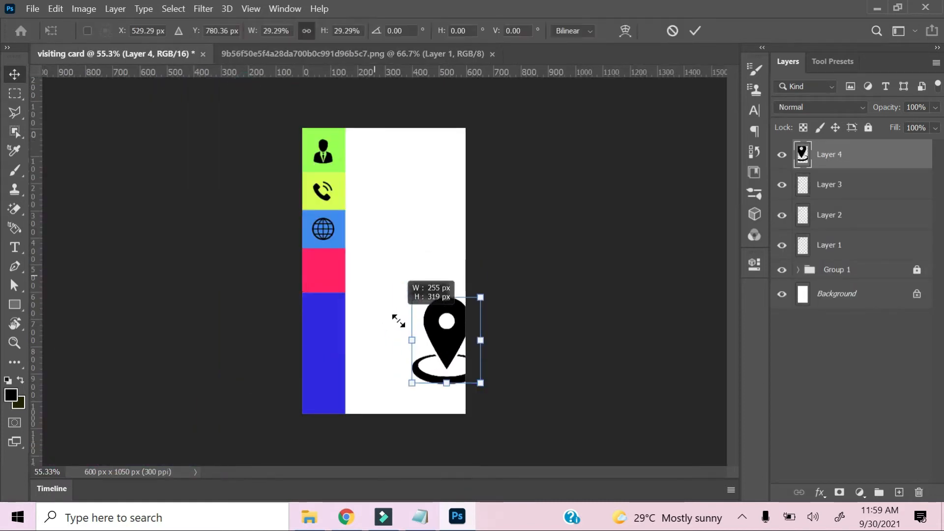
left_click_drag(447, 344, 333, 347)
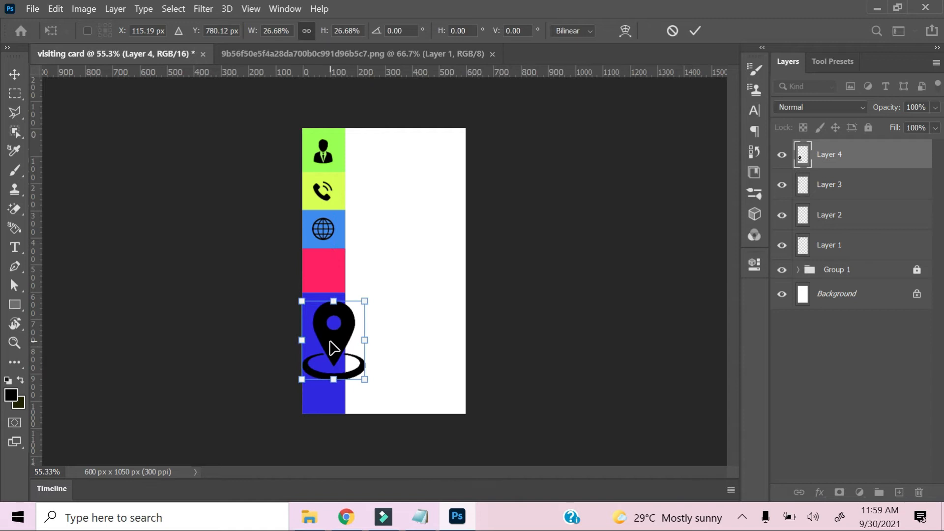
- Scale the location pin icon down to about 9.5% and move it onto the pink block
key("ctrl+plus")
key("ctrl+plus")
key("ctrl+plus")
left_click_drag(264, 428, 427, 306)
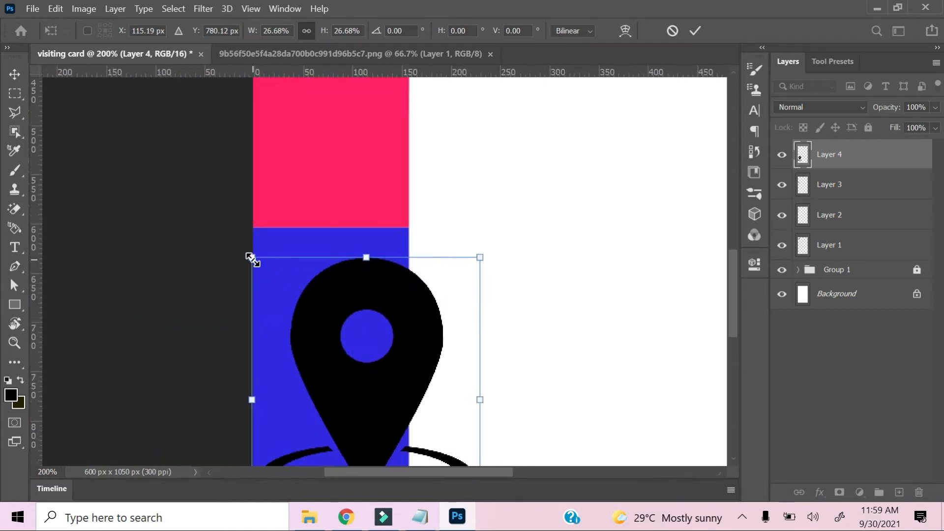
left_click_drag(252, 260, 355, 386)
left_click_drag(407, 429, 422, 359)
left_click_drag(371, 312, 425, 370)
left_click_drag(443, 396, 374, 315)
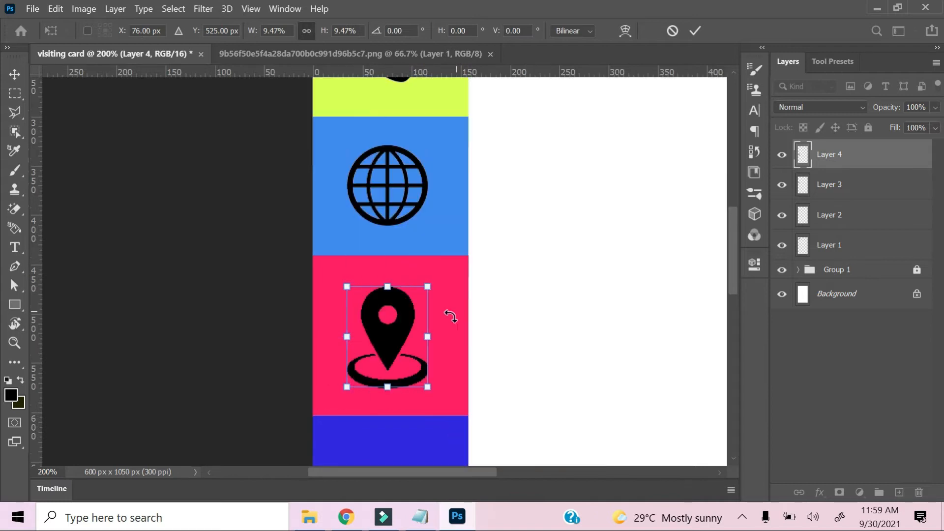
- Reduce the location pin icon to about 7.5% within the pink block and apply the transformation
left_click_drag(454, 313, 461, 356)
left_click_drag(353, 329, 387, 360)
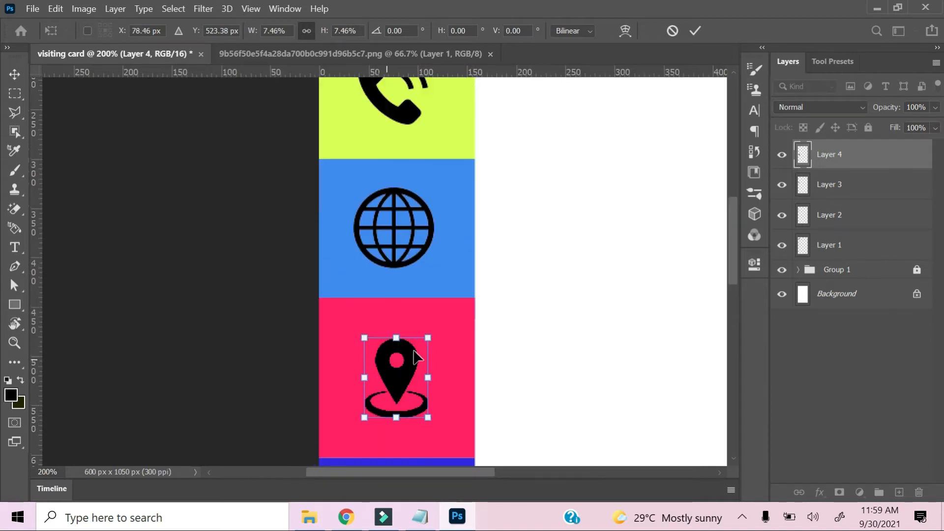
key("ctrl+minus")
key("ctrl+minus")
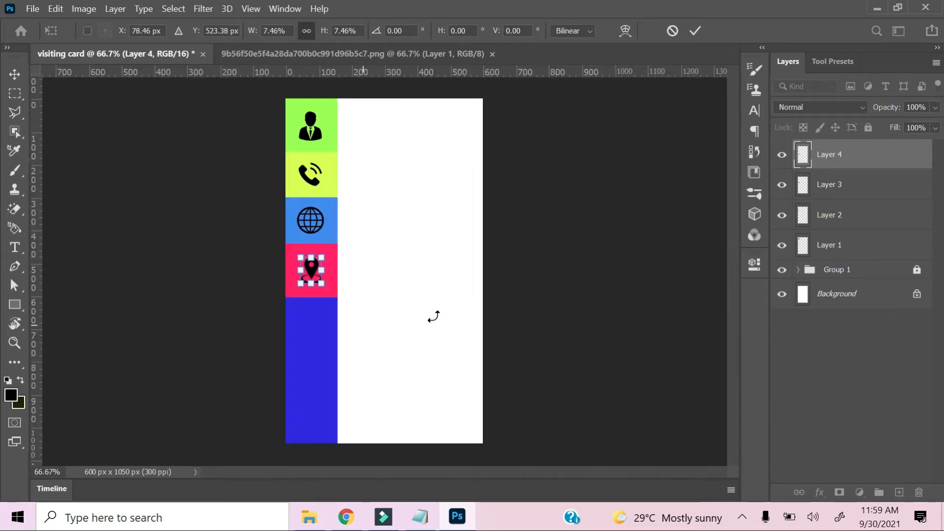
left_click(15, 94)
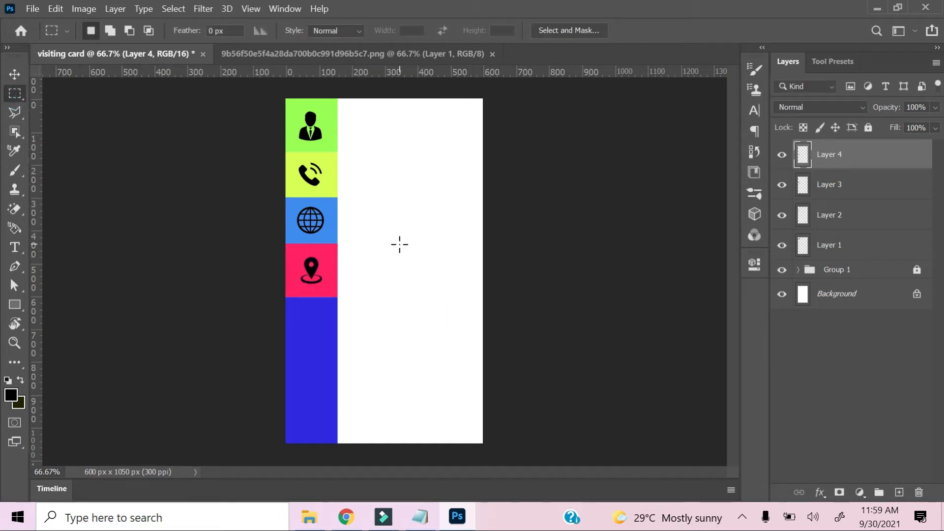
- Select all four icon layers, Layer 1 to Layer 4, and scale the icons down slightly together
left_click(849, 195, "ctrl")
left_click(849, 216, "ctrl")
left_click(849, 246, "ctrl")
key("v")
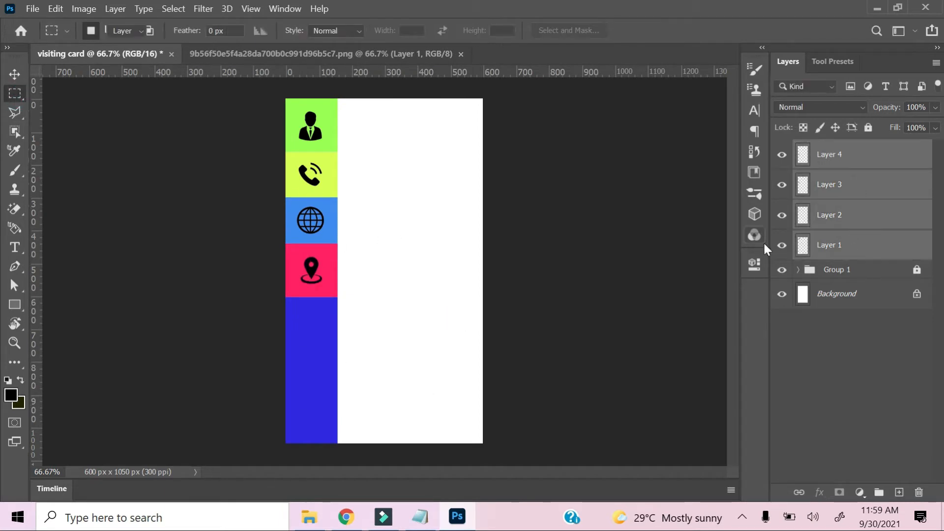
key("ctrl+plus")
left_click_drag(300, 160, 393, 252)
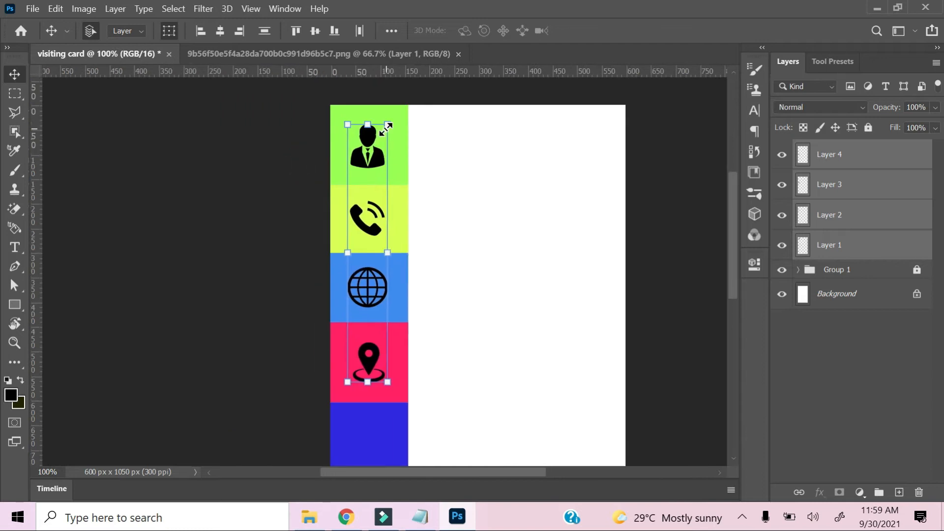
left_click_drag(342, 126, 372, 168)
key("Return")
- Select the location pin layer and move the icon down to the middle of the pink block
left_click(15, 93)
left_click(840, 155)
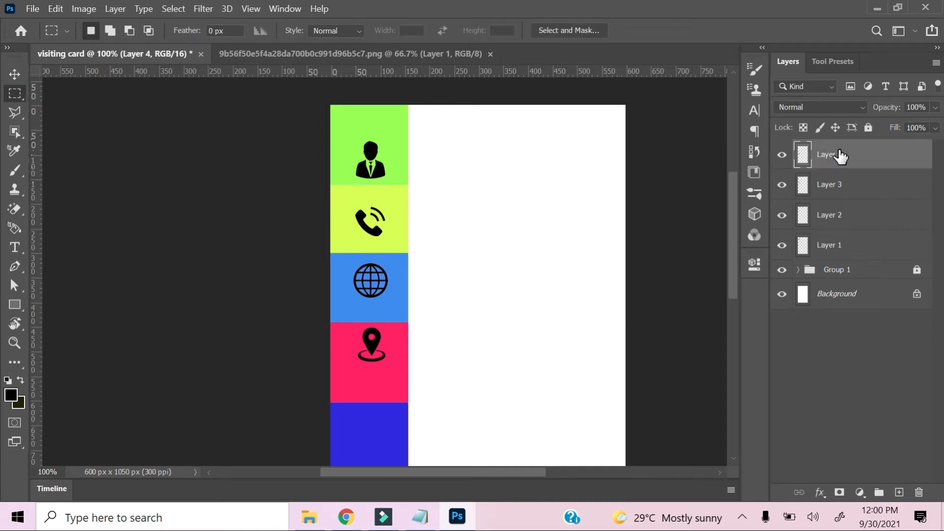
key("v")
key("shift+Down")
key("shift+Down")
key("shift+Down")
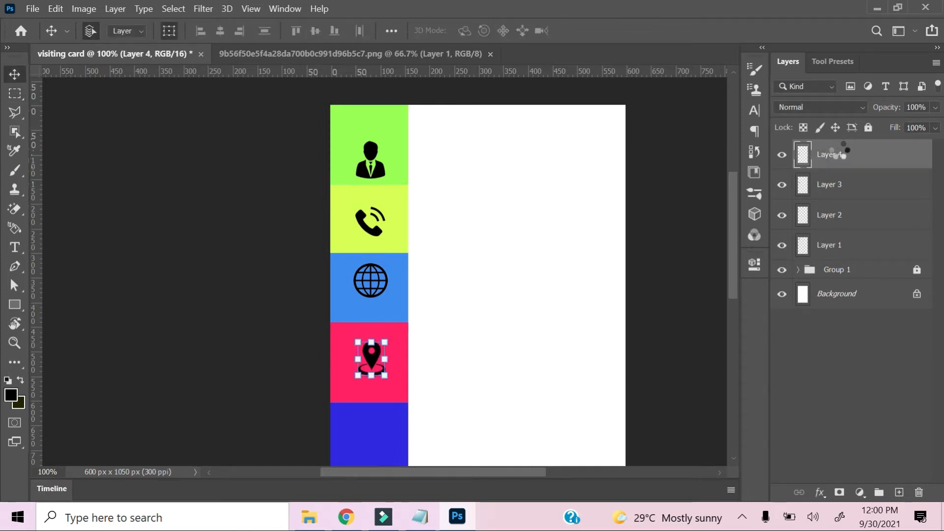
- Select the globe layer and nudge the icon about 12 px down to centre it on the light blue block
left_click(863, 190)
key("Down")
key("Down")
key("Down")
key("Down")
key("Down")
key("Down")
key("Down")
key("Down")
key("Down")
key("Down")
key("Down")
key("Down")
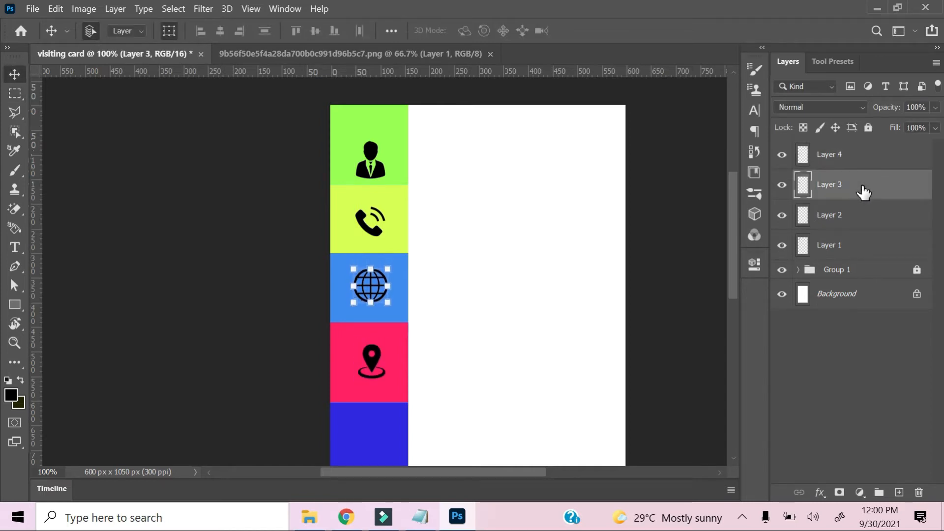
- Select the phone icon layer, Layer 2, and nudge the icon up about 7 px to centre it on the yellow block
left_click(864, 216)
key("Up")
key("Up")
key("Up")
key("Up")
key("Up")
key("Up")
key("Up")
- Select the person icon layer, Layer 1, and nudge the icon up to the middle of the green block
left_click(848, 244)
key("Up")
key("Up")
key("Up")
key("Up")
key("Up")
key("Up")
key("Up")
key("Up")
key("Up")
key("Up")
key("Up")
key("Up")
key("Up")
key("Up")
key("Up")
key("Up")
key("Up")
key("Up")
key("Up")
key("Up")
key("Up")
- Unlock Group 1 and shift the strip of colored blocks about 30 px to the left
left_click(834, 270)
key("Left")
key("Left")
key("Left")
key("Left")
key("Left")
key("Left")
key("Left")
key("Left")
key("Left")
key("Left")
key("Left")
key("Left")
key("Left")
key("Left")
key("Left")
key("Left")
key("Left")
key("Left")
key("Left")
key("Left")
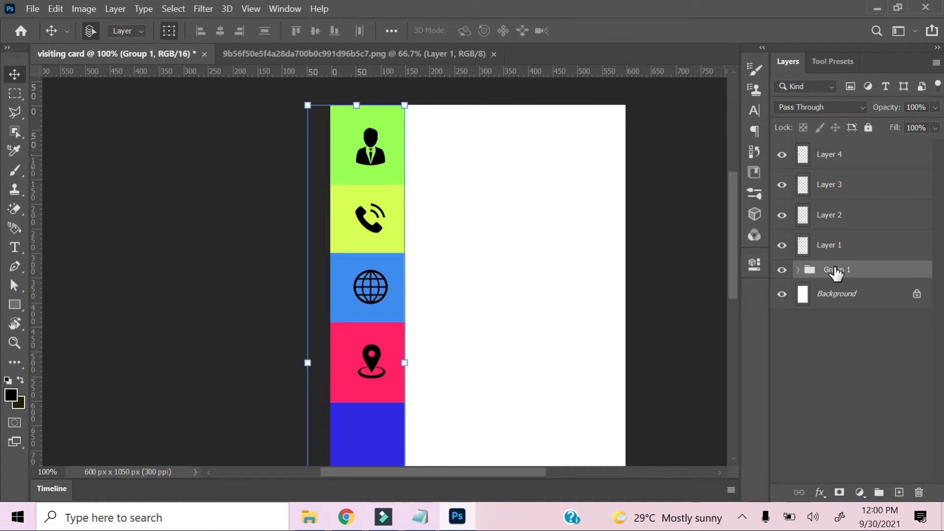
key("Left")
key("Left")
key("Left")
key("Left")
key("Left")
key("Left")
key("Left")
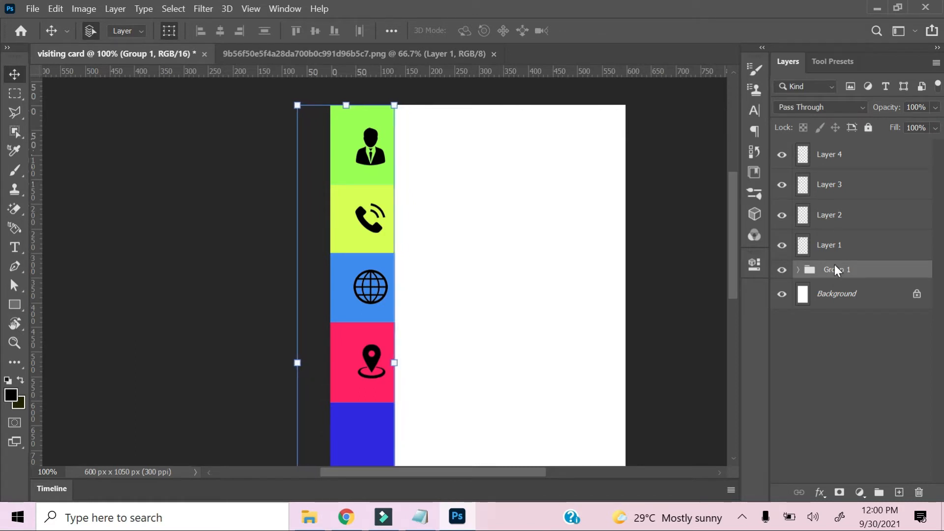
- Select the four icon layers, Layer 1 to Layer 4, and nudge them left together to centre them across the narrower strip
left_click(839, 154)
left_click(841, 183, "shift")
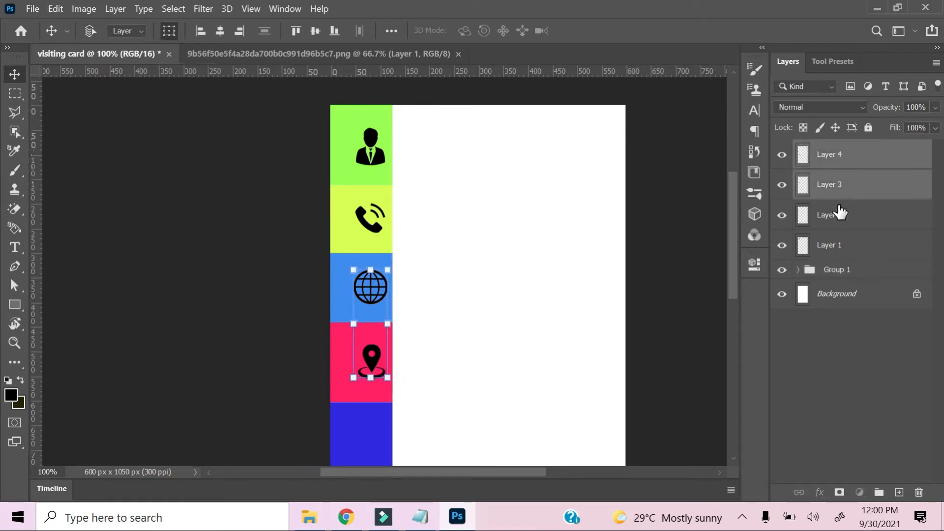
left_click(838, 215, "shift")
left_click(838, 245, "shift")
key("Left")
key("Left")
key("Left")
key("Left")
key("Left")
key("Left")
key("Left")
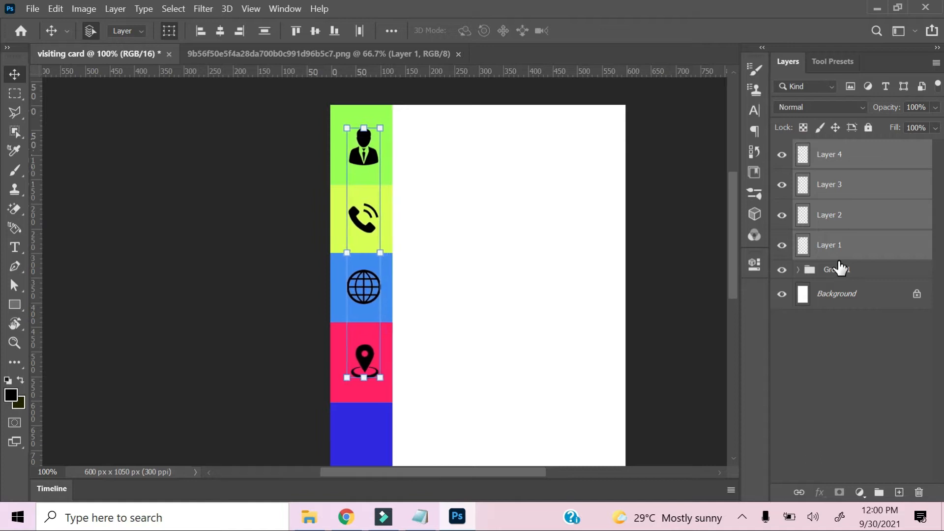
left_click(15, 93)
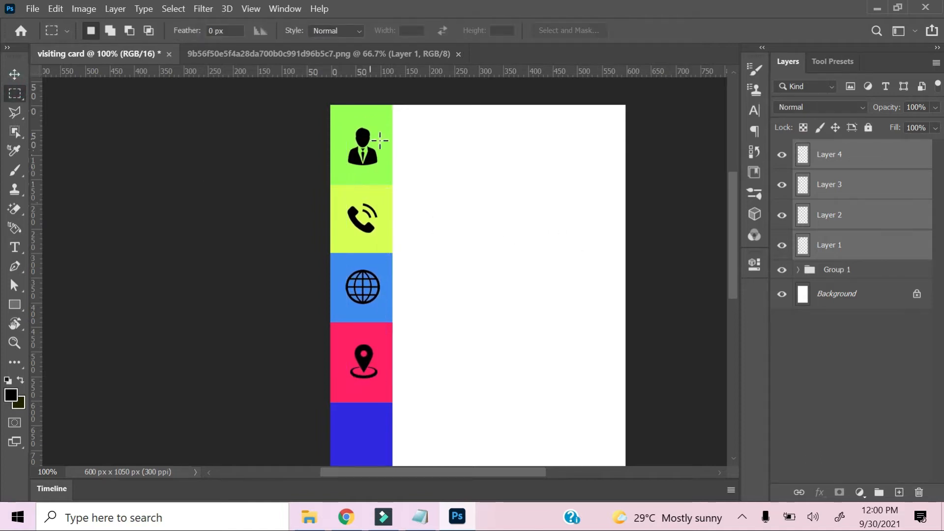
- Select Group 1 and move the strip of colored blocks up about 39 px
left_click(862, 271)
key("v")
key("Up")
key("Up")
key("Up")
key("Up")
key("Up")
key("Up")
key("Up")
key("Up")
key("Up")
key("Up")
key("Up")
key("Up")
key("Up")
key("Up")
key("Up")
key("Up")
key("Up")
key("Up")
key("Up")
key("Up")
key("Up")
key("Up")
key("Up")
key("Up")
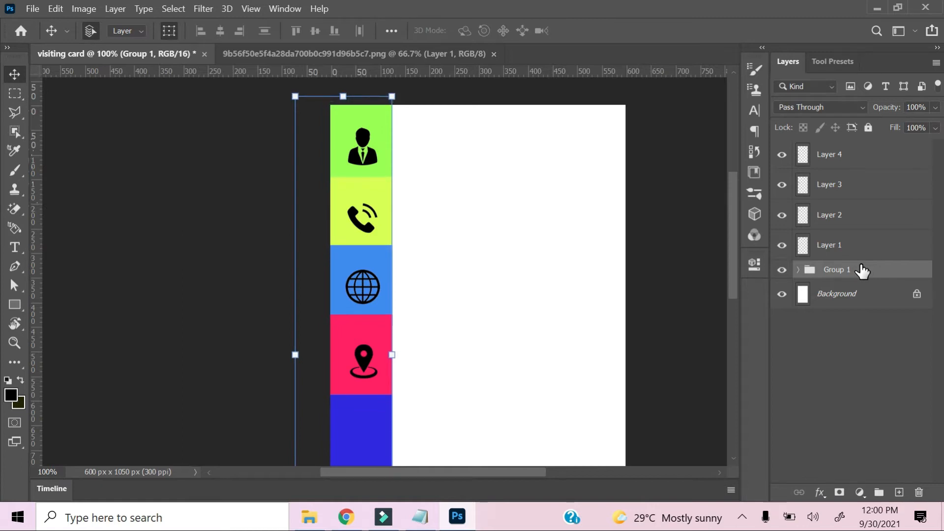
key("ctrl+minus")
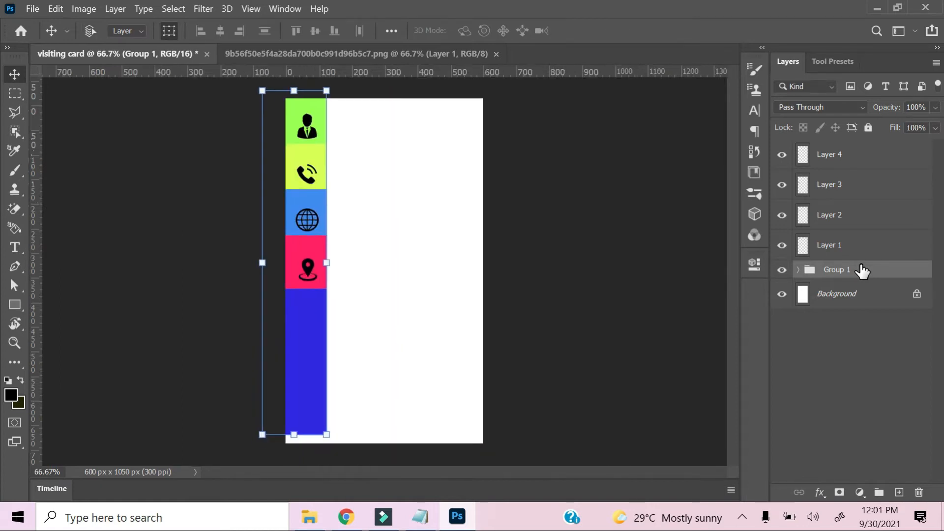
key("Up")
key("Up")
key("Up")
key("Up")
key("Up")
key("Up")
key("Up")
key("Up")
key("Up")
key("Up")
key("Up")
key("Up")
key("Up")
key("Up")
key("Up")
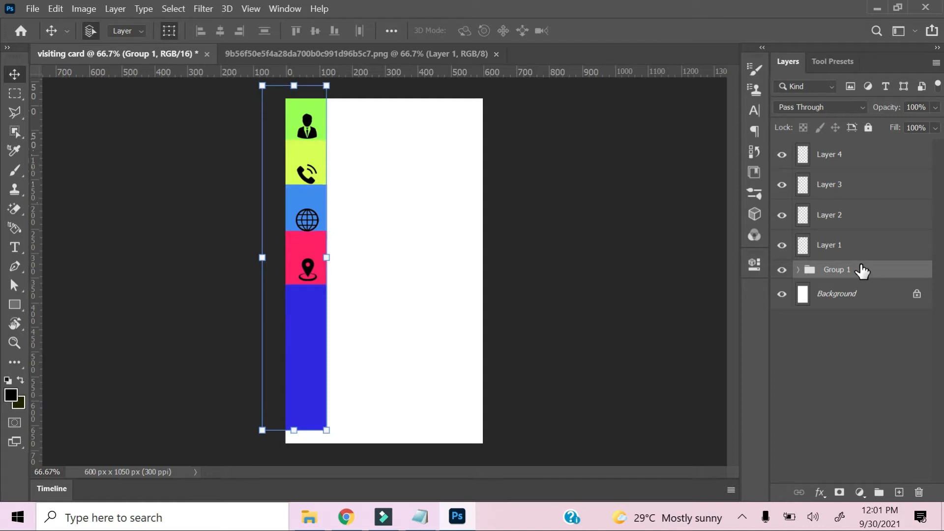
- Select Layer 1 to Layer 4 and move the icons up together about 30 px to recentre them in their blocks
left_click(856, 164)
left_click(855, 187, "shift")
left_click(854, 216, "shift")
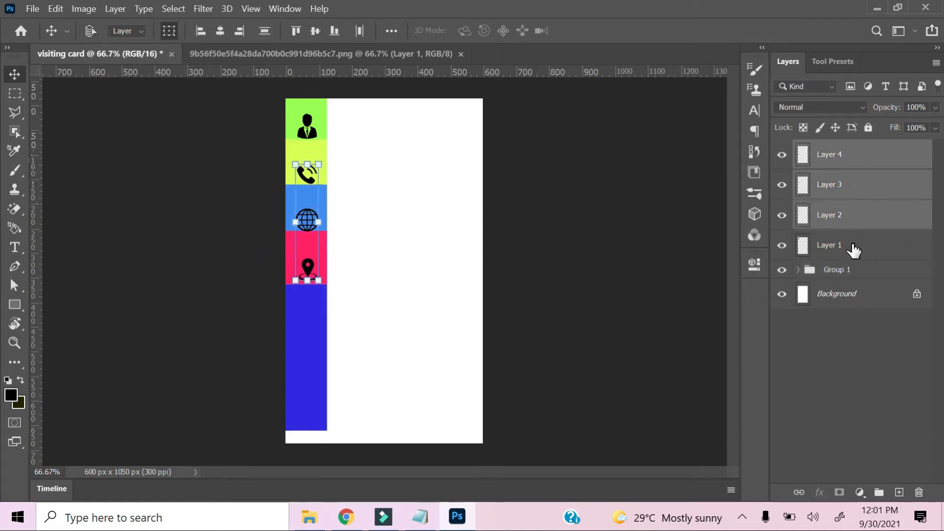
left_click(853, 247, "shift")
key("Up")
key("Up")
key("Up")
key("Up")
key("Up")
key("Up")
key("Up")
key("Up")
key("Up")
key("Up")
key("Up")
key("Up")
key("Up")
key("Up")
key("Up")
key("Up")
key("Up")
key("Up")
key("Up")
key("Up")
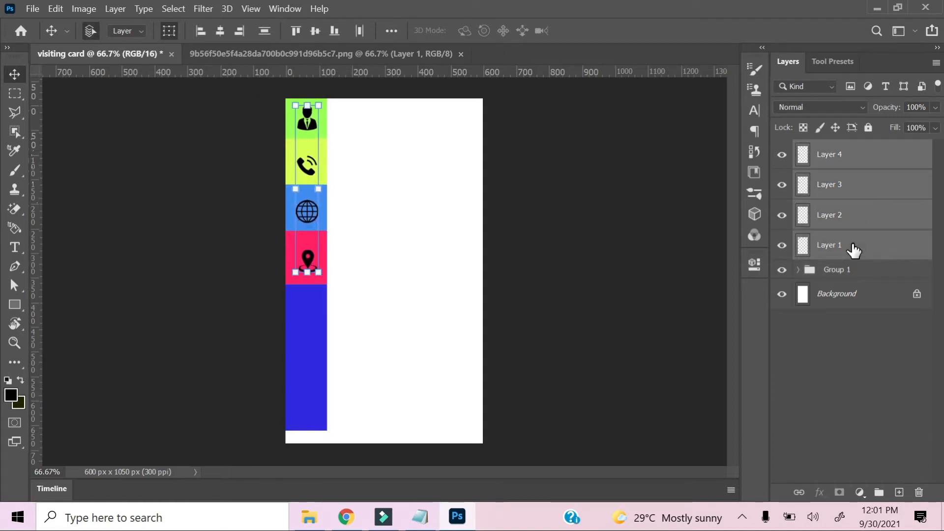
key("Down")
key("Down")
- Stretch the dark blue rectangle down to the card's bottom edge, about 108.76% height, and recolour it to #6865f1
left_click(302, 314)
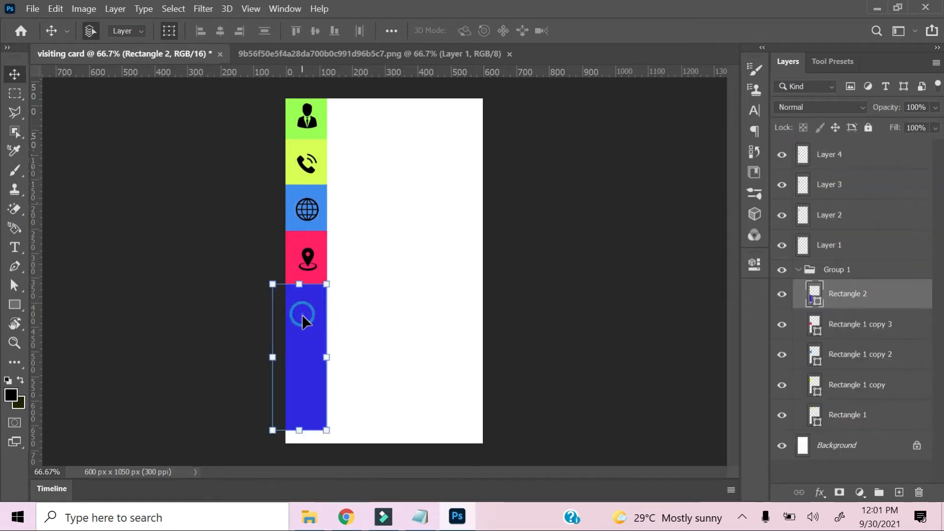
left_click_drag(305, 433, 315, 439)
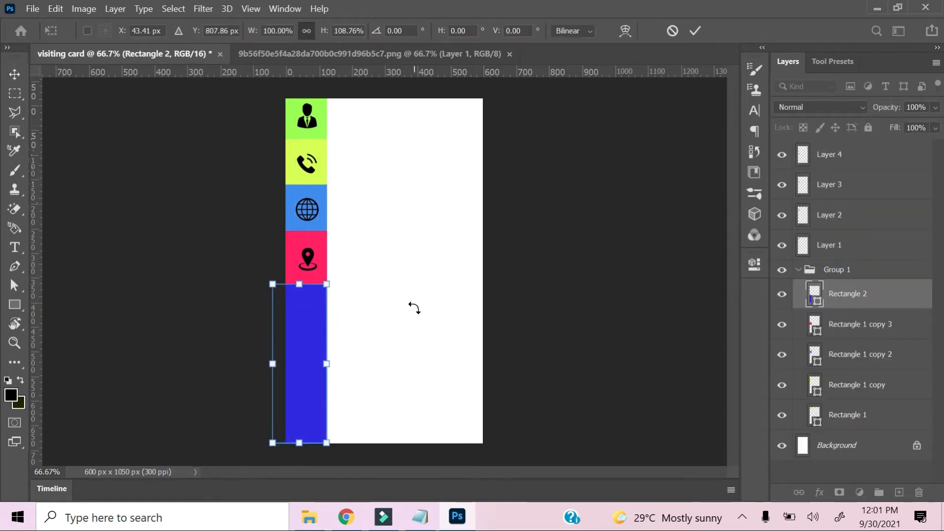
double_click(814, 295)
left_click(344, 112)
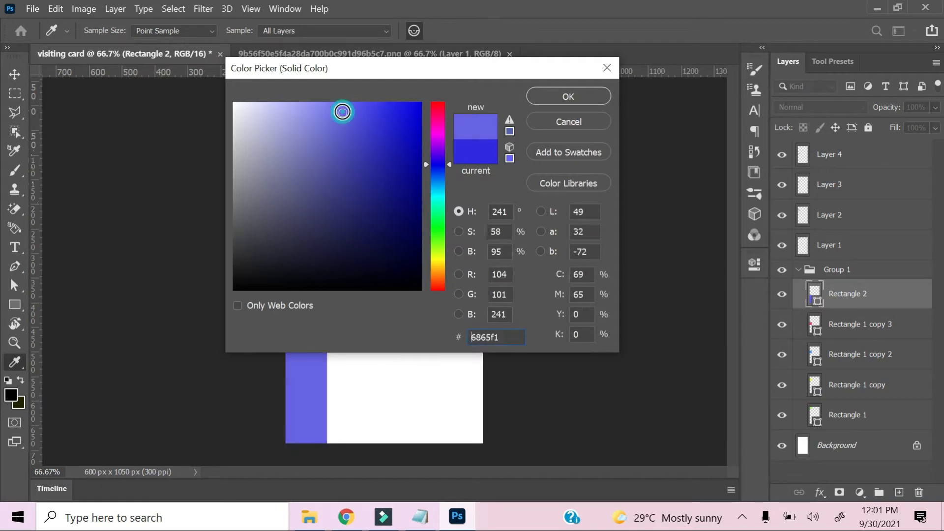
left_click(565, 95)
- Change the fill of the block behind the location icon to a lighter pink
left_click(298, 246)
double_click(816, 330)
left_click(350, 104)
left_click(533, 100)
- Change the fill of the block behind the phone icon to a paler yellow
left_click(315, 199)
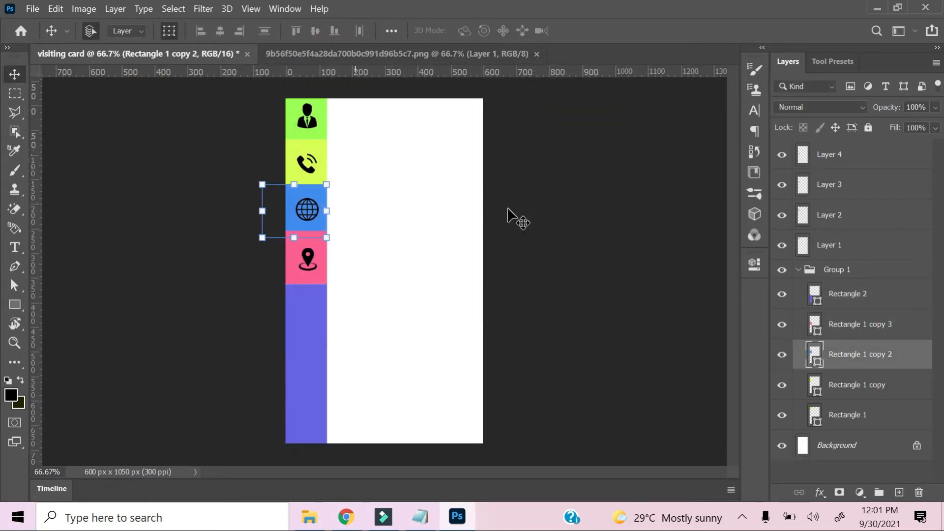
left_click(324, 144)
double_click(814, 384)
left_click(343, 103)
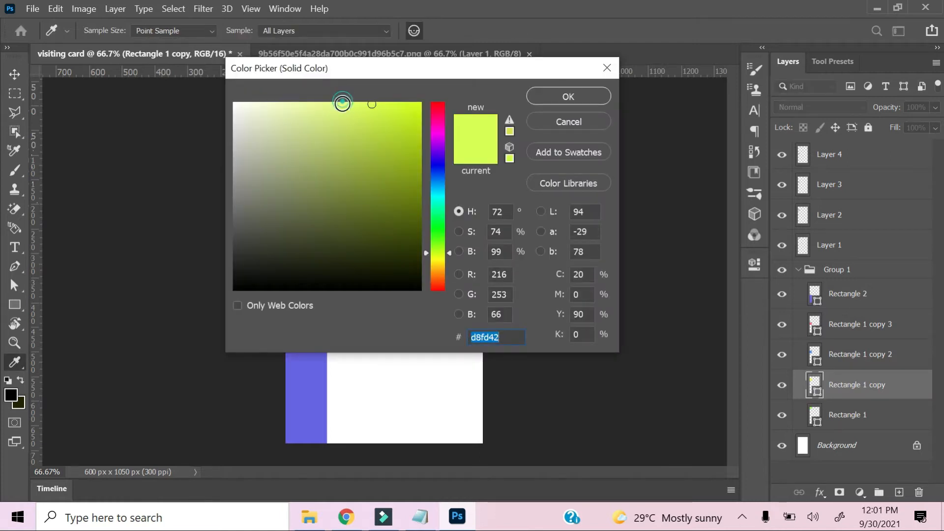
left_click(546, 96)
- Recolour the block behind the person icon to the softer green #b0f275 and deselect the layers
left_click(849, 414)
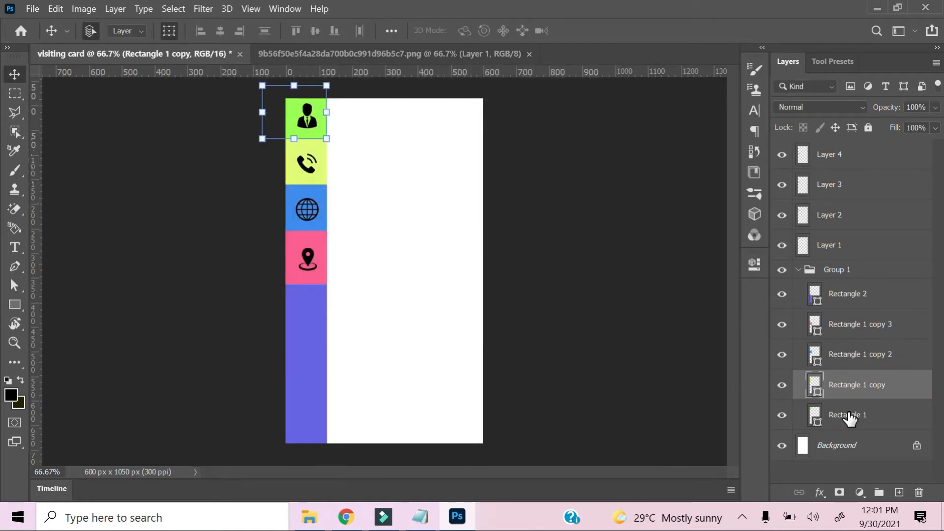
double_click(814, 415)
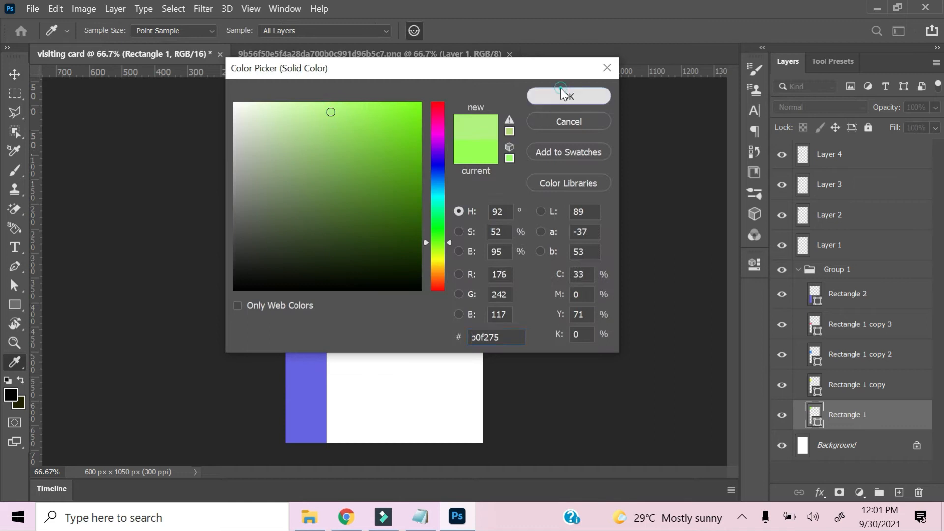
left_click(559, 95)
left_click(440, 272)
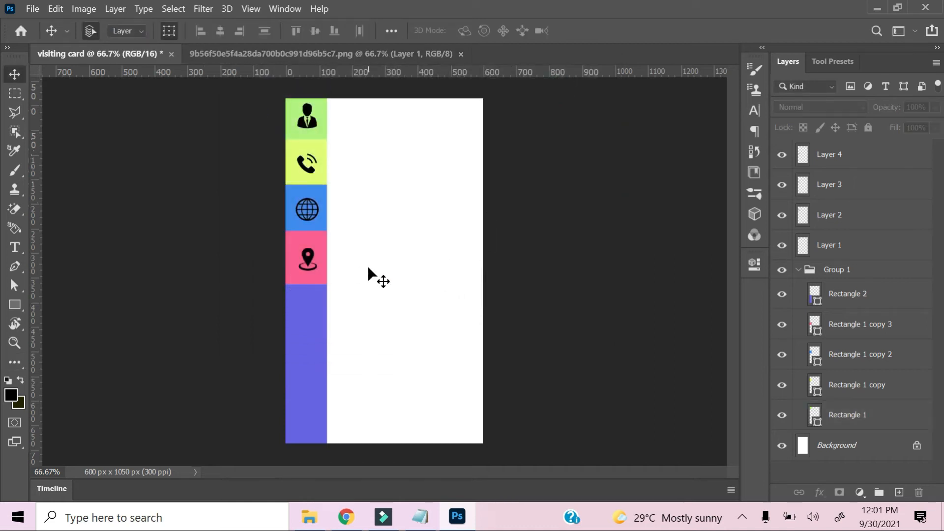
- Switch to the CRAD DETAILS file in Notepad, copy the cardholder's full name, and return to Photoshop
left_click(420, 516)
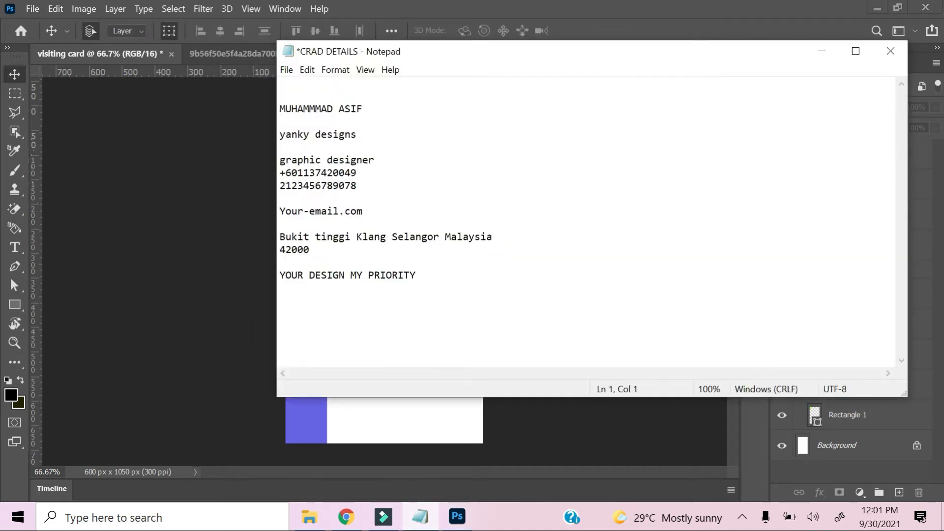
left_click_drag(378, 109, 247, 110)
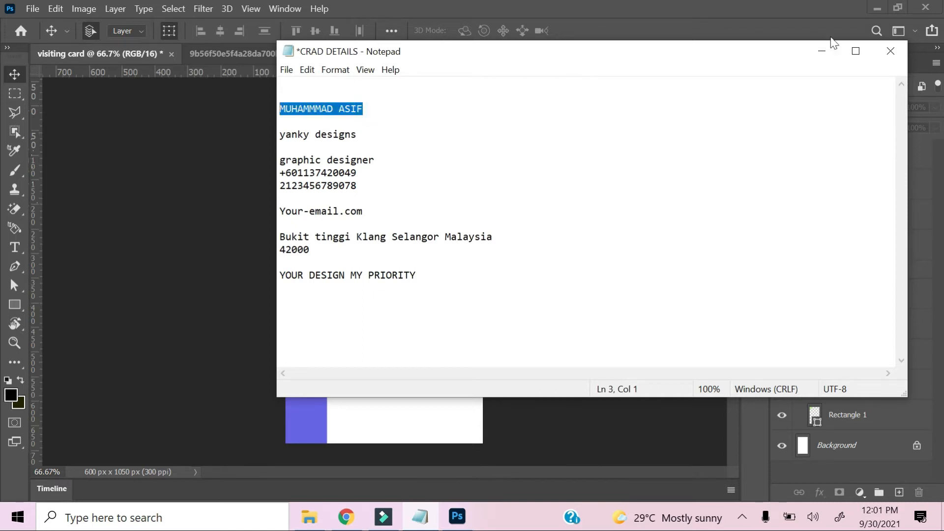
left_click(821, 51)
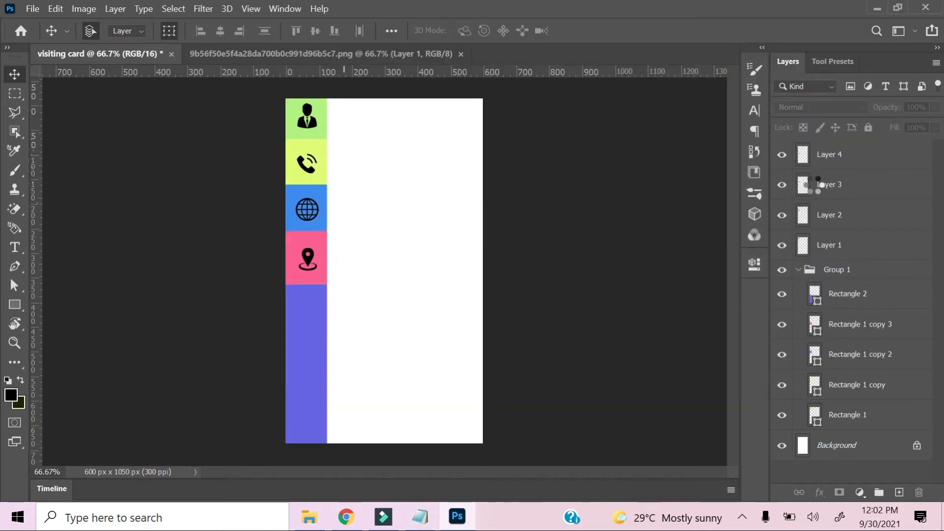
- Add a text layer near the card's upper edge at 20 pt and paste the cardholder's full name into it
key("t")
left_click(798, 270)
left_click(348, 131)
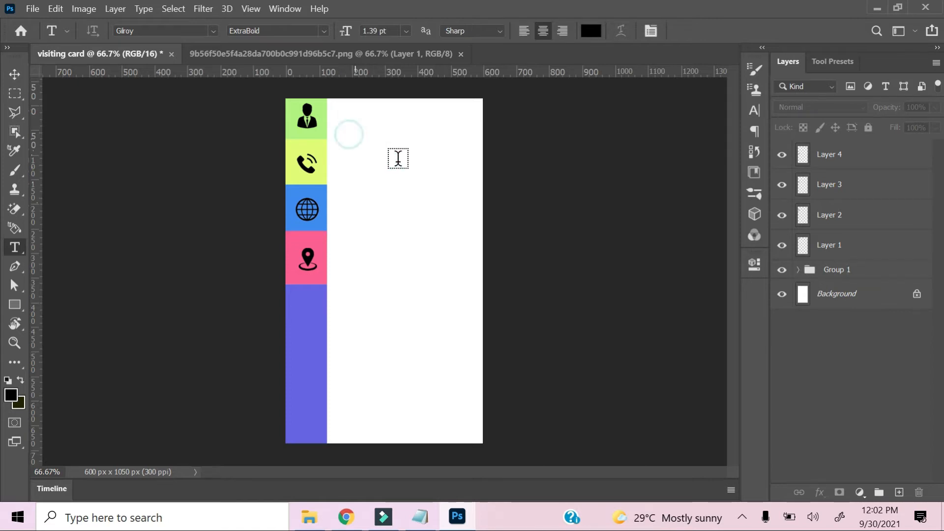
left_click_drag(351, 38, 368, 39)
left_click(384, 34)
type("20")
key("Return")
left_click(366, 126)
key("ctrl+a")
key("ctrl+v")
- Set the name text's size to 15 pt and commit the text
left_click(346, 28)
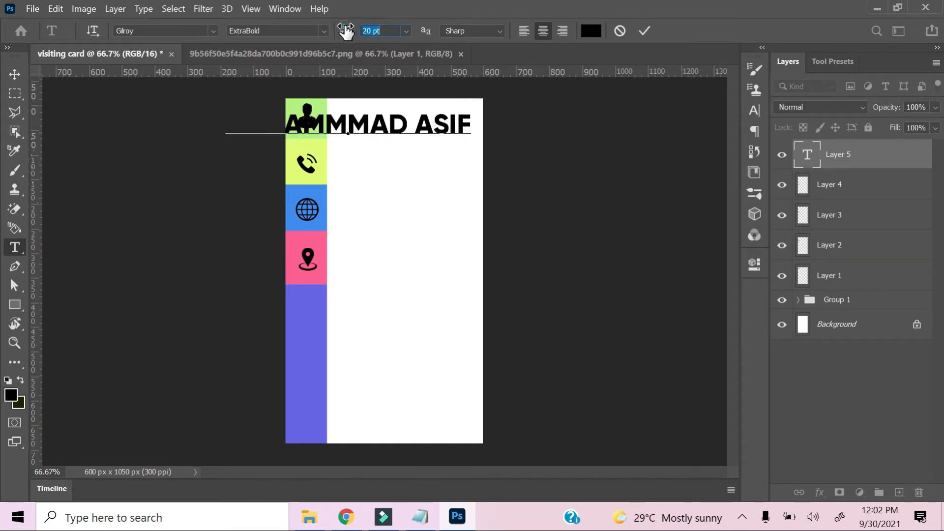
left_click_drag(341, 29, 359, 33)
type("15")
key("Return")
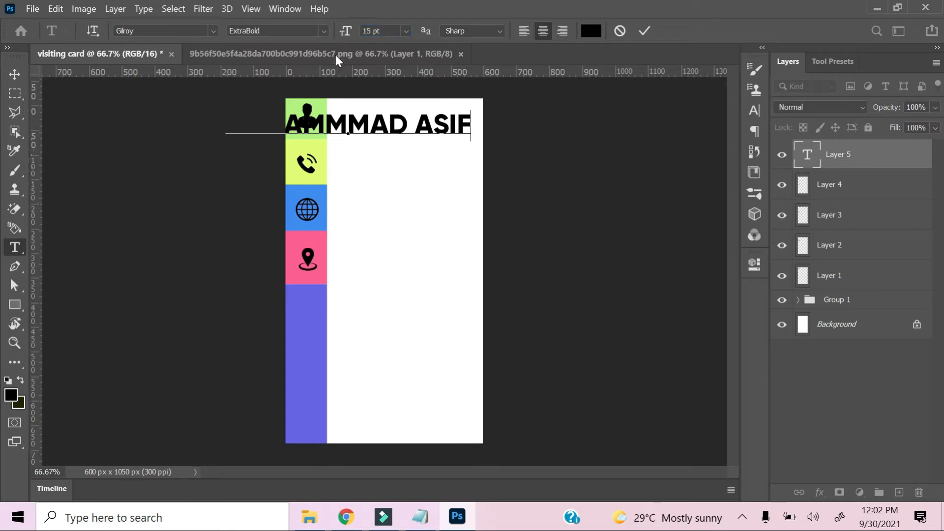
left_click(14, 72)
key("t")
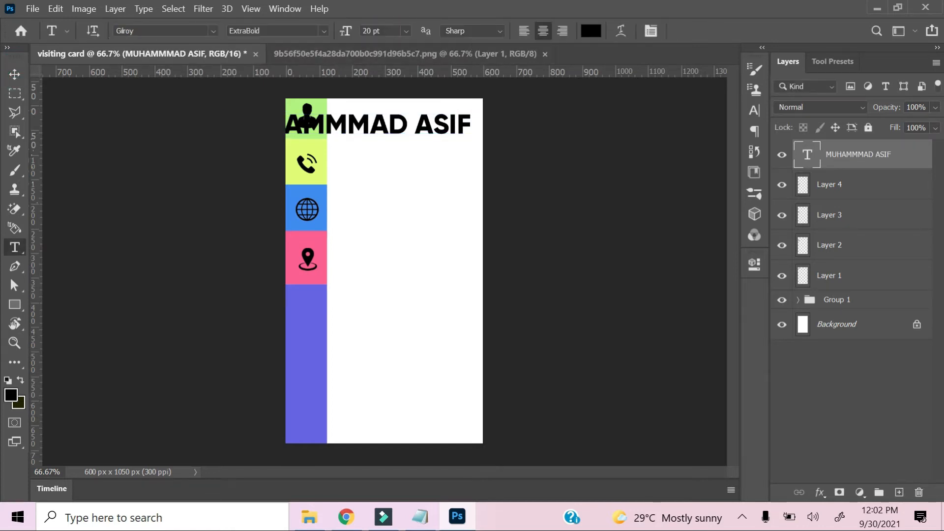
key("Return")
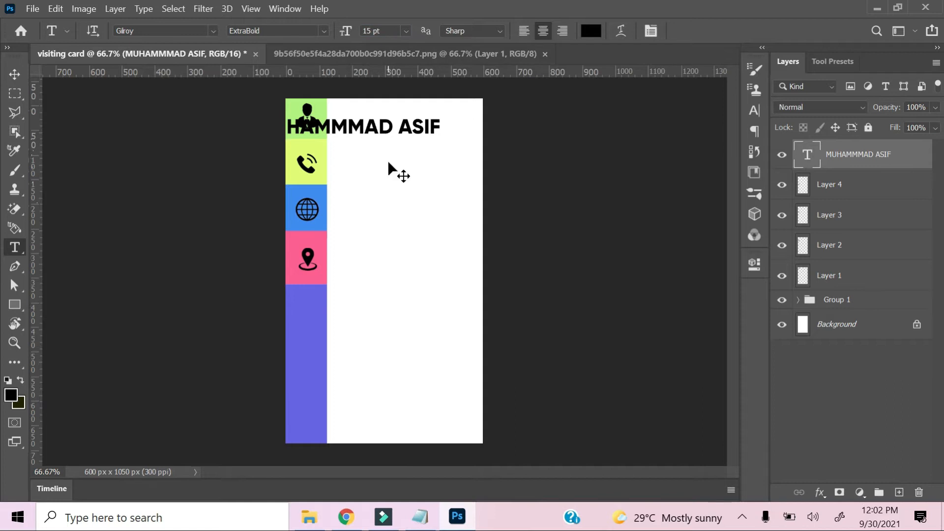
- Move the name text across from the icon strip towards the card's white area
key("ctrl+plus")
key("ctrl+plus")
left_click_drag(397, 193, 444, 376)
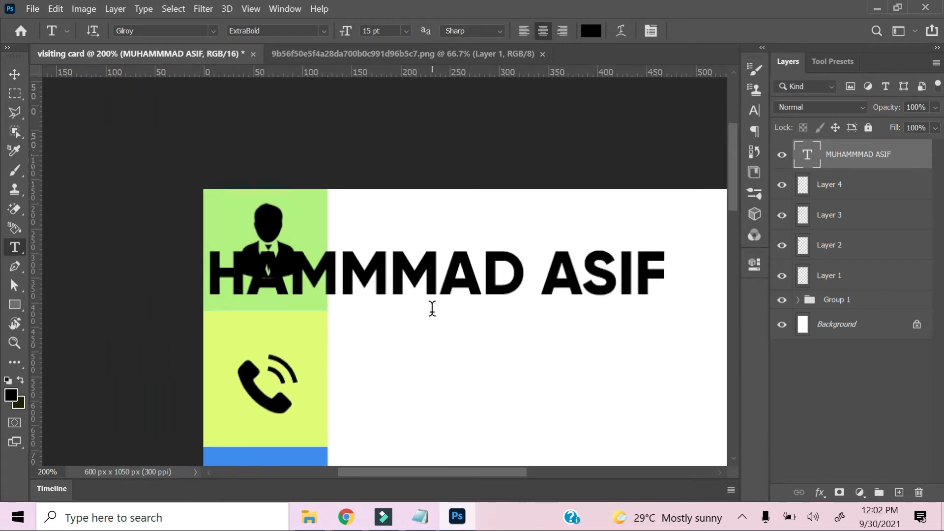
key("v")
left_click_drag(368, 278, 517, 267)
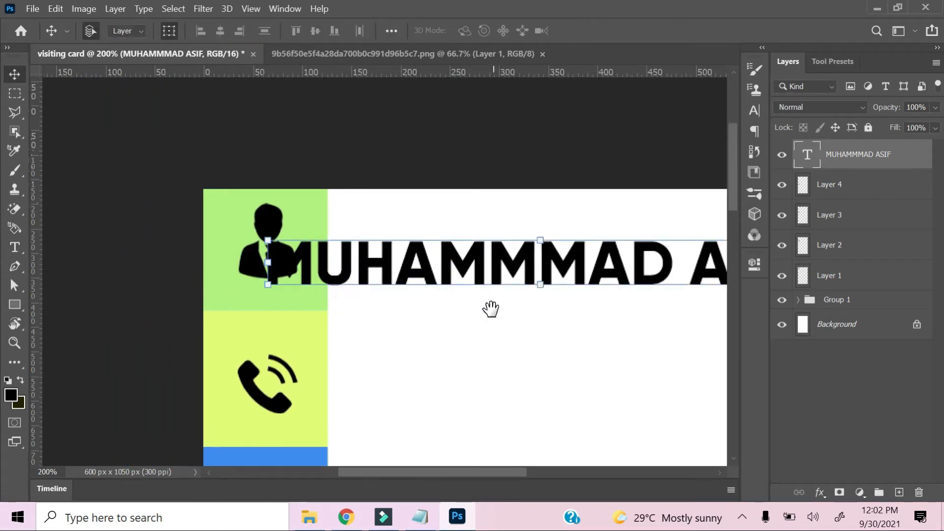
- Reduce the name text to 9 pt and place it on the white area beside the person icon
left_click_drag(490, 310, 315, 296)
left_click(753, 108)
left_click_drag(588, 108, 577, 102)
left_click_drag(285, 274, 253, 248)
left_click_drag(302, 224, 307, 247)
- Change the name text's font to Overcame Demo Bold Italic
left_click(616, 91)
type("ov")
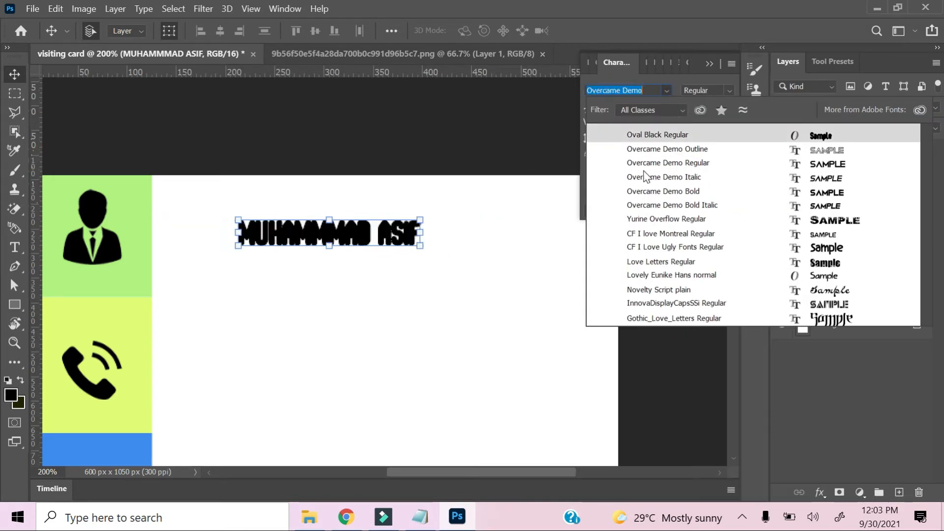
left_click(672, 205)
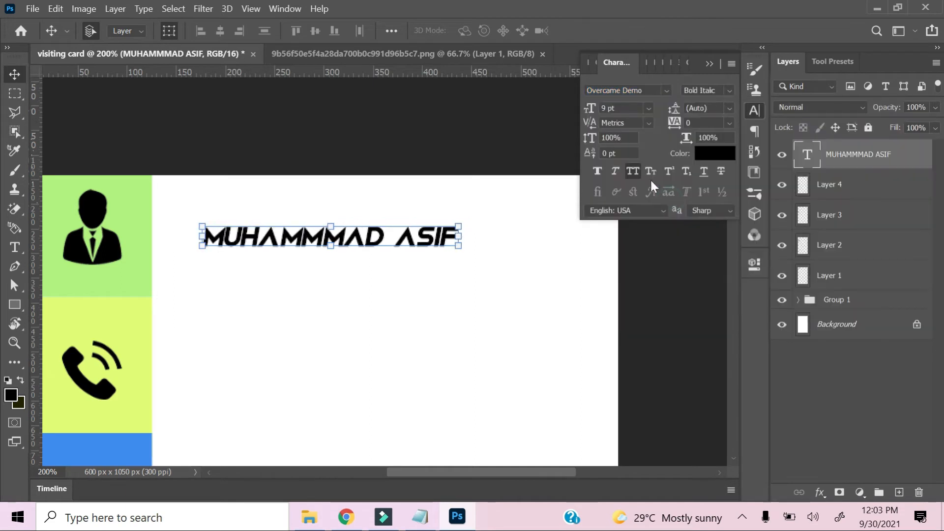
- Enlarge the name text to 14 pt and nudge it away from the icon strip
left_click_drag(596, 118, 600, 119)
key("Right")
key("Right")
key("Right")
key("Right")
key("Right")
key("Right")
key("Right")
key("Right")
key("Right")
key("Right")
key("Right")
key("Right")
key("Right")
key("Right")
key("Right")
key("Right")
key("Right")
key("Right")
key("Right")
key("Right")
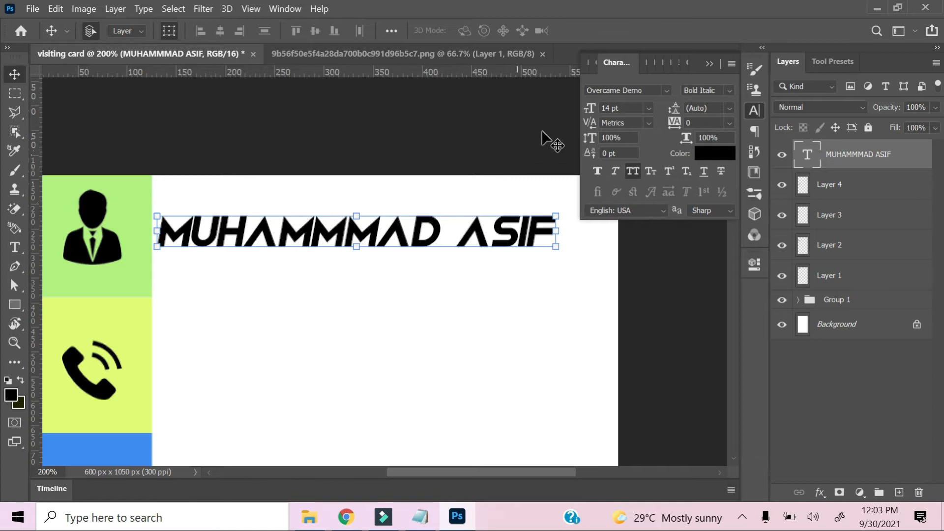
- Set the name text's size to 13 pt after trying 10 pt
left_click_drag(593, 116, 588, 114)
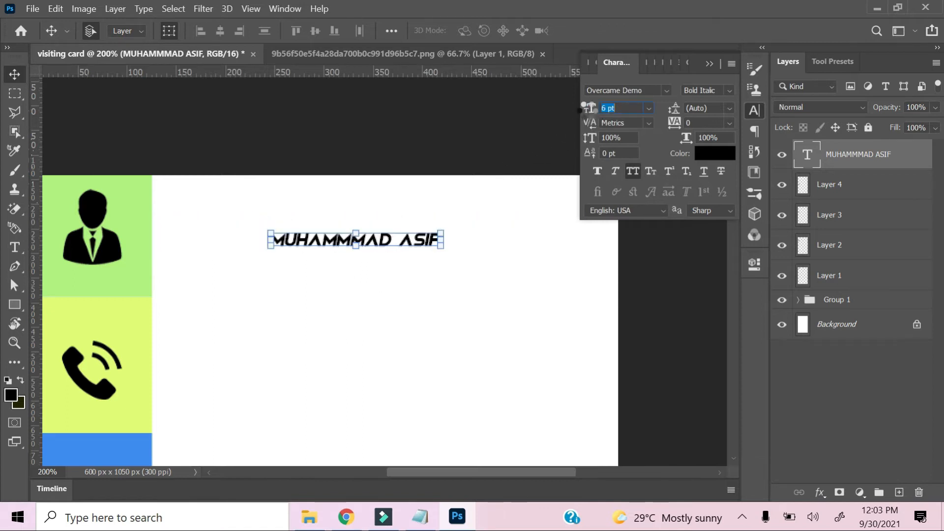
type("10")
key("Return")
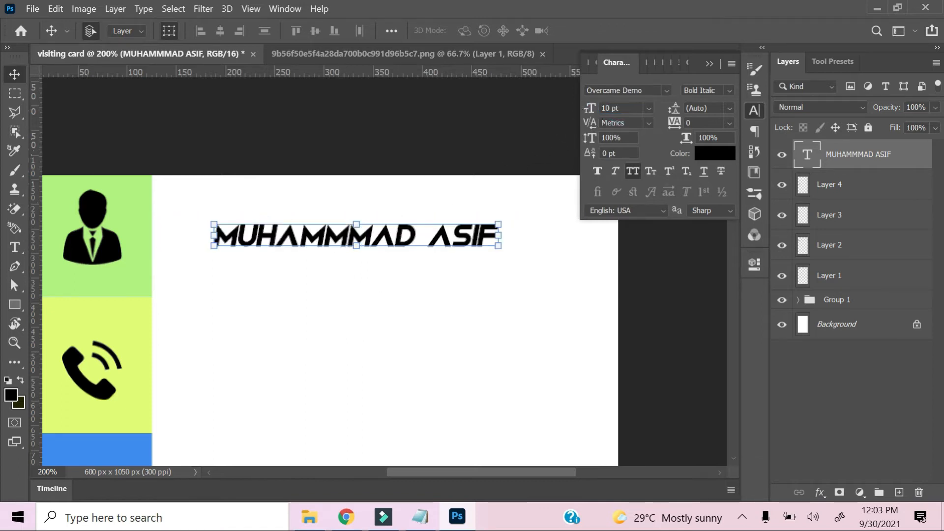
type("13")
key("Return")
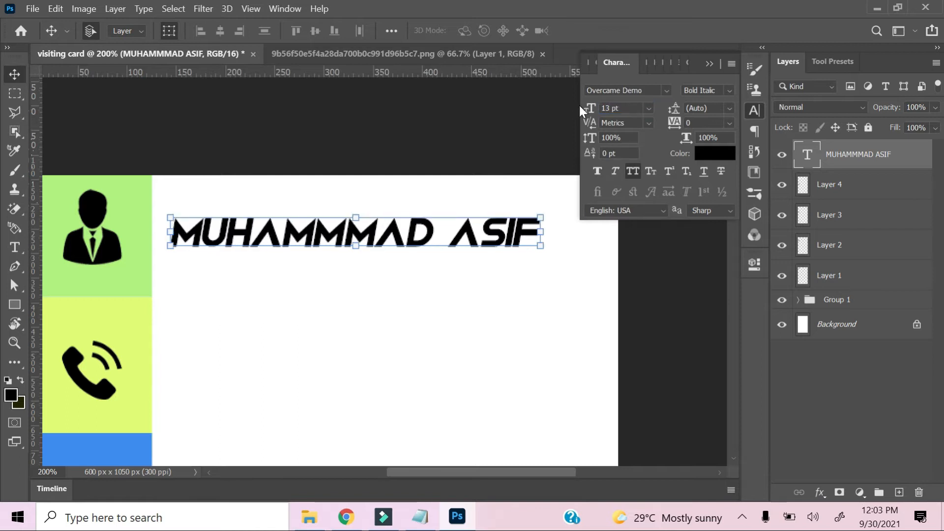
- Nudge the name text slightly upward and towards the person icon's block
key("Up")
key("Up")
key("Up")
key("Left")
key("Up")
key("Up")
key("Up")
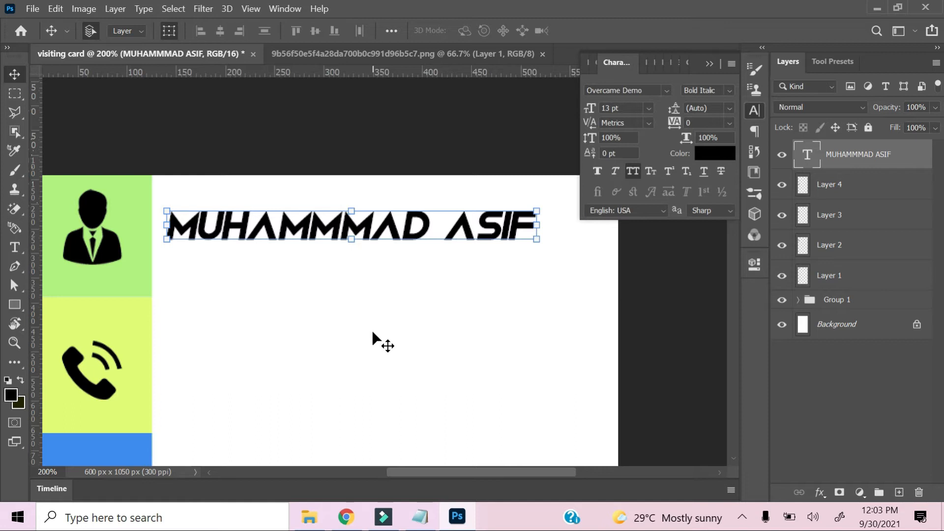
- Switch to the card details file in Notepad, copy the job title, and return to Photoshop
left_click(432, 520)
left_click(358, 134)
left_click_drag(408, 163, 254, 167)
left_click(821, 51)
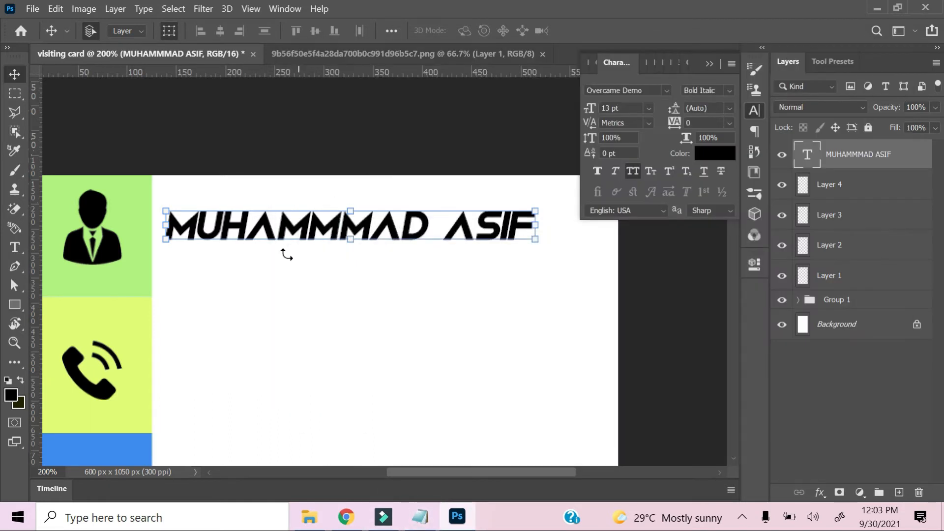
- Duplicate the name text directly below the original and replace the copy's wording with "graphic designer"
key("ctrl+j")
left_click_drag(300, 241, 294, 281)
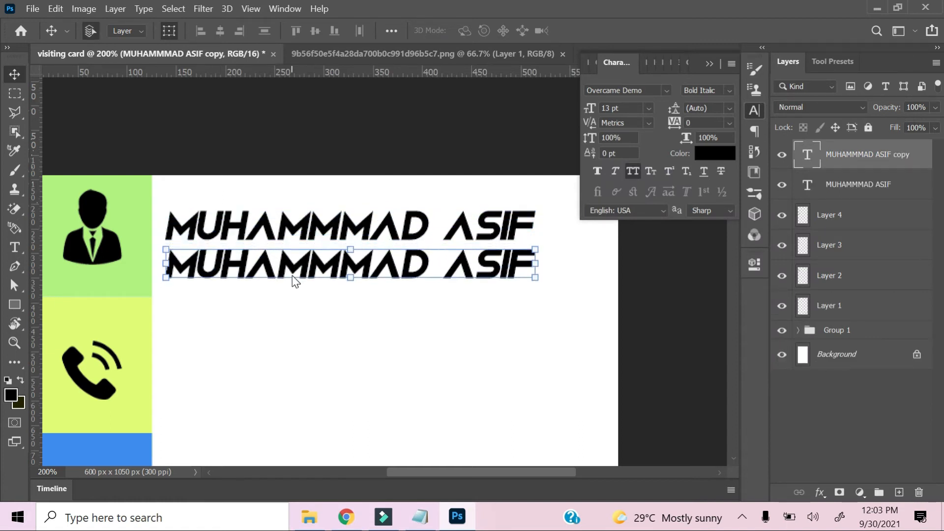
key("t")
left_click(297, 265)
key("ctrl+a")
type("GRAPHIC DESIGNER")
left_click(14, 74)
- Try the job title text at 10 pt and 9 pt
type("1")
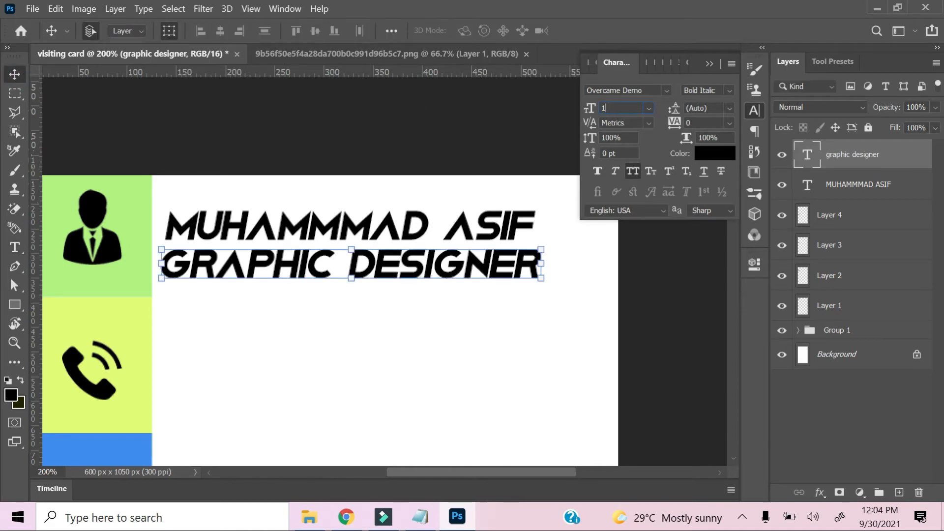
type("0")
key("Return")
left_click_drag(618, 107, 545, 109)
type("9")
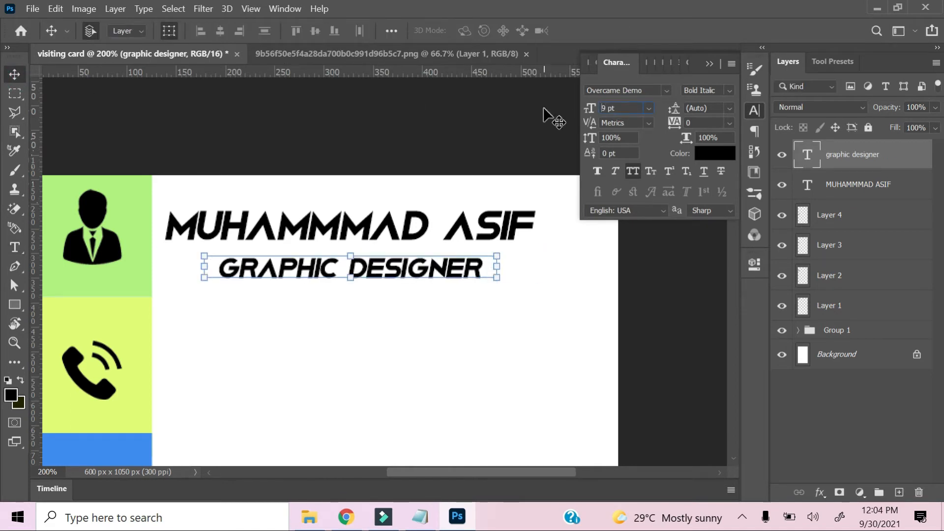
key("Return")
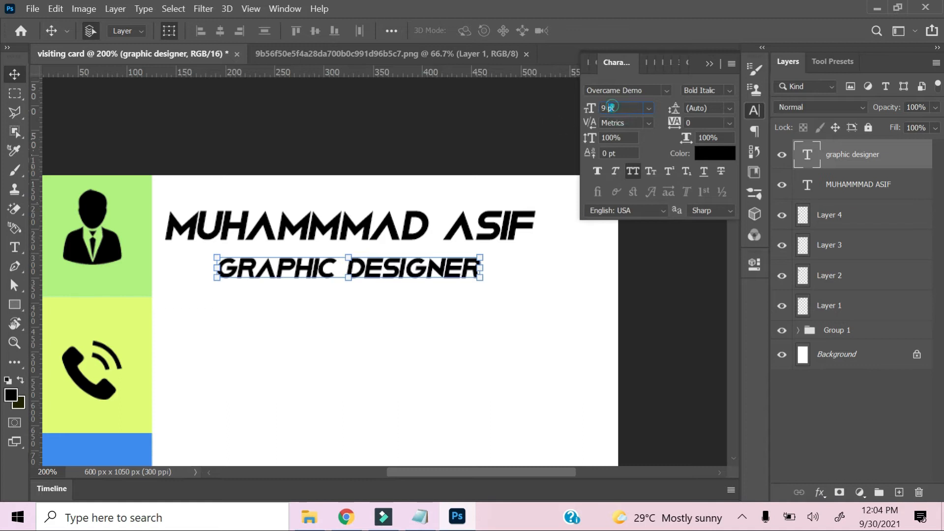
- Set the job title text's size to 7 pt and its layer opacity to 100%
key("Return")
key("Return")
key("7")
left_click(633, 109)
type("7")
key("Return")
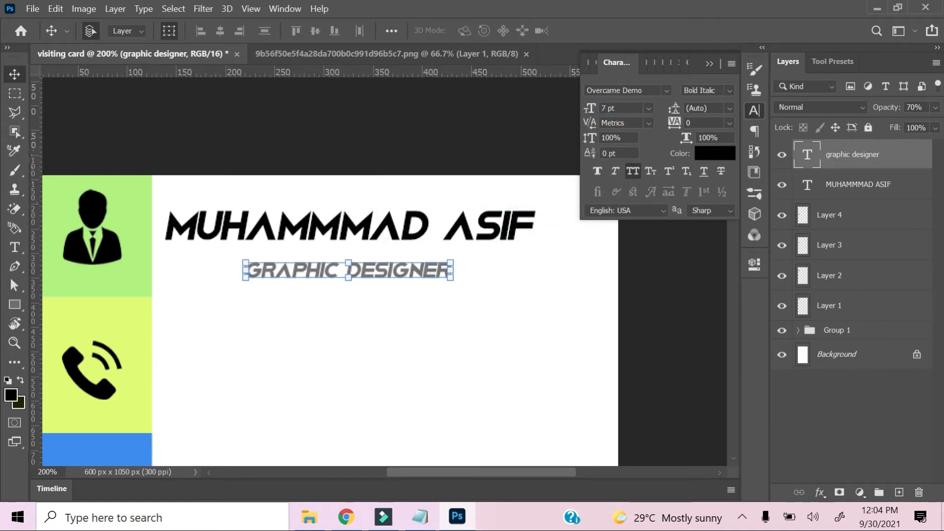
key("0")
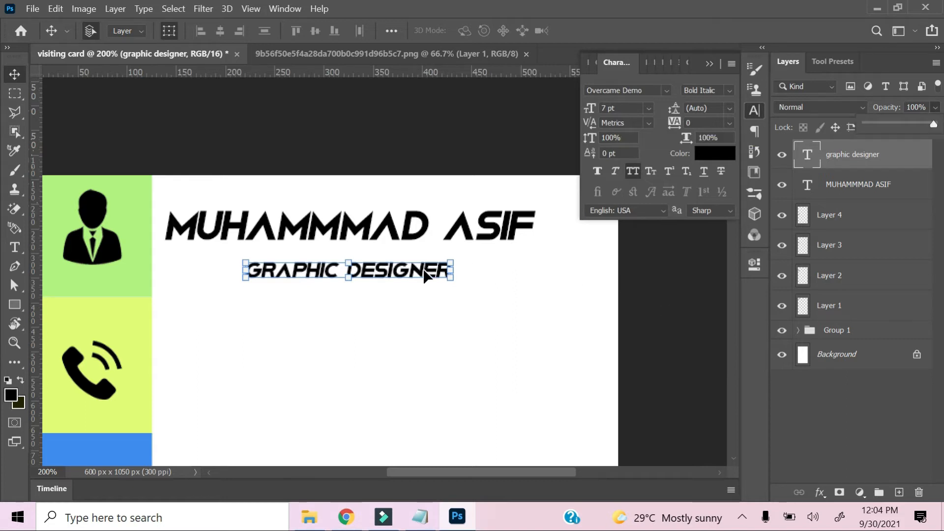
- Position the job title just under the name, aligned with the name's starting edge, and deselect it
left_click_drag(424, 274, 332, 262)
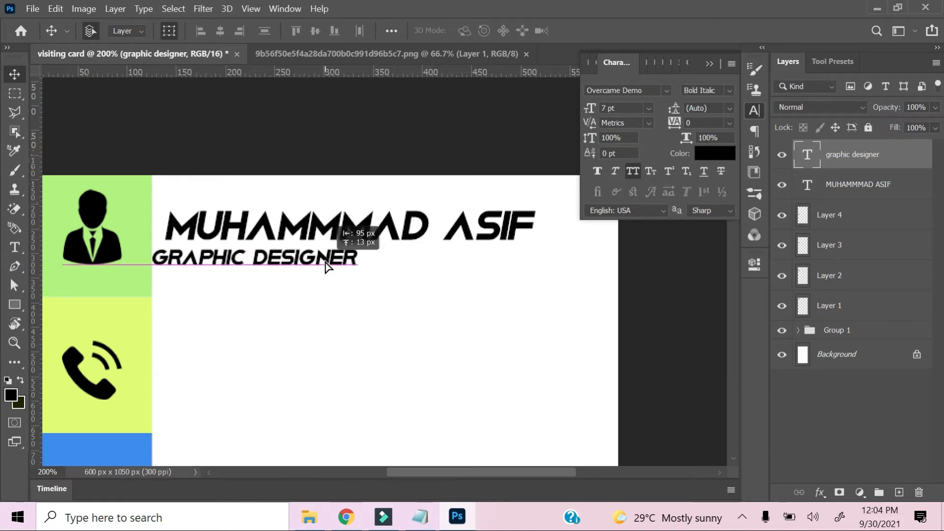
key("Right")
key("Right")
key("Right")
key("Right")
key("Right")
key("Right")
key("Right")
key("Right")
key("Right")
key("Up")
key("Up")
key("Up")
key("Up")
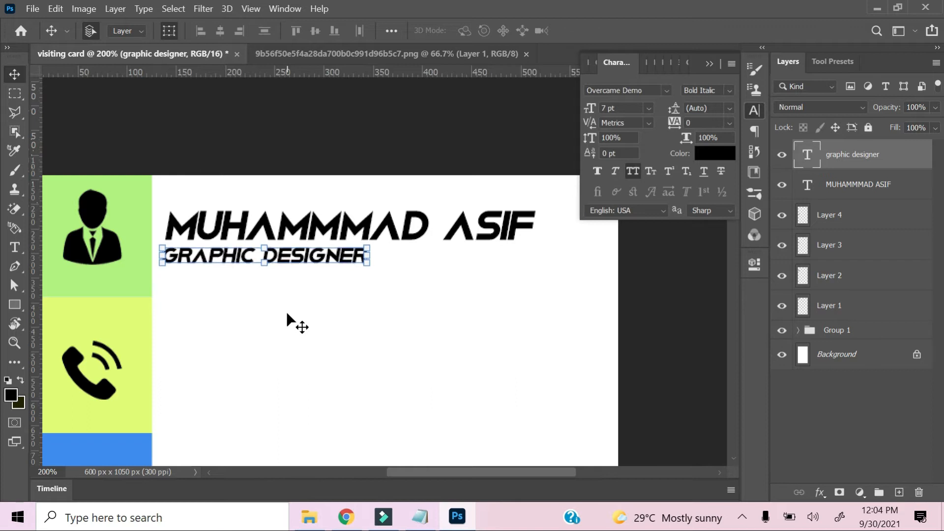
key("Right")
key("Down")
left_click(248, 357)
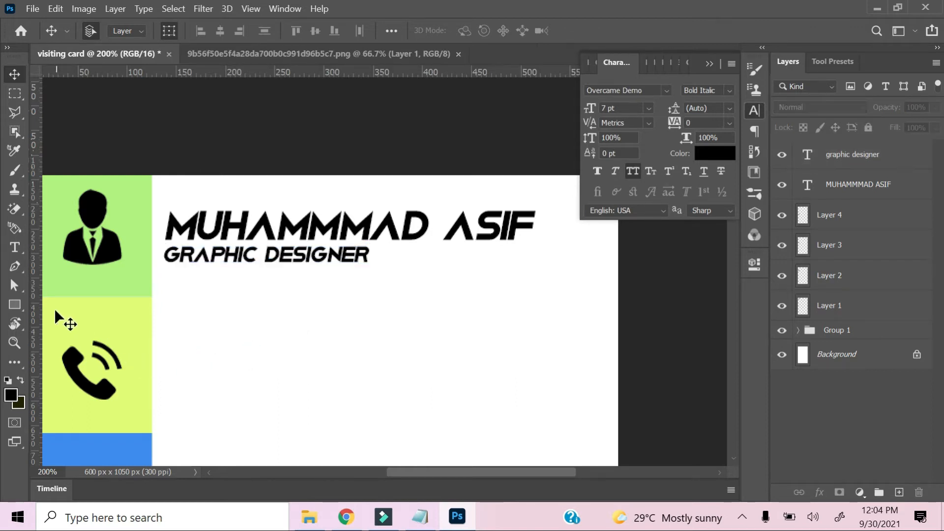
- Draw a horizontal line about 204 px long and 1 px thick beneath the job title with the Line tool
right_click(19, 300)
left_click(64, 362)
left_click_drag(166, 275, 367, 273)
- Change the line's fill colour to black #000000
key("ctrl+plus")
key("ctrl+plus")
key("ctrl+plus")
key("ctrl+plus")
key("ctrl+plus")
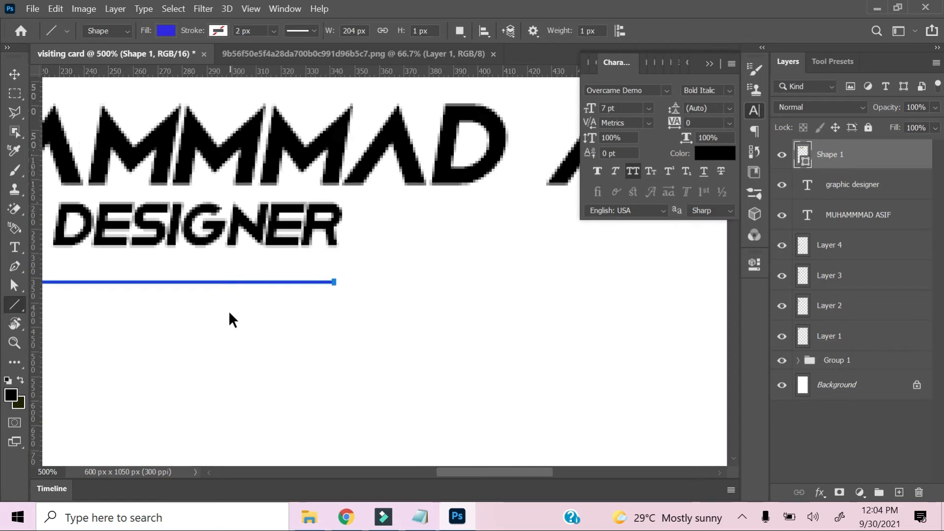
left_click(165, 30)
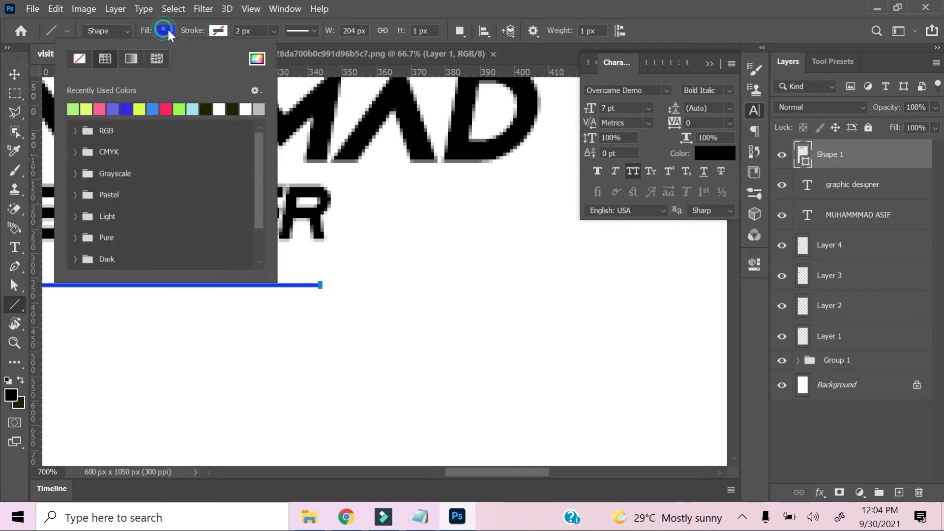
left_click(255, 60)
type("000000")
left_click(560, 92)
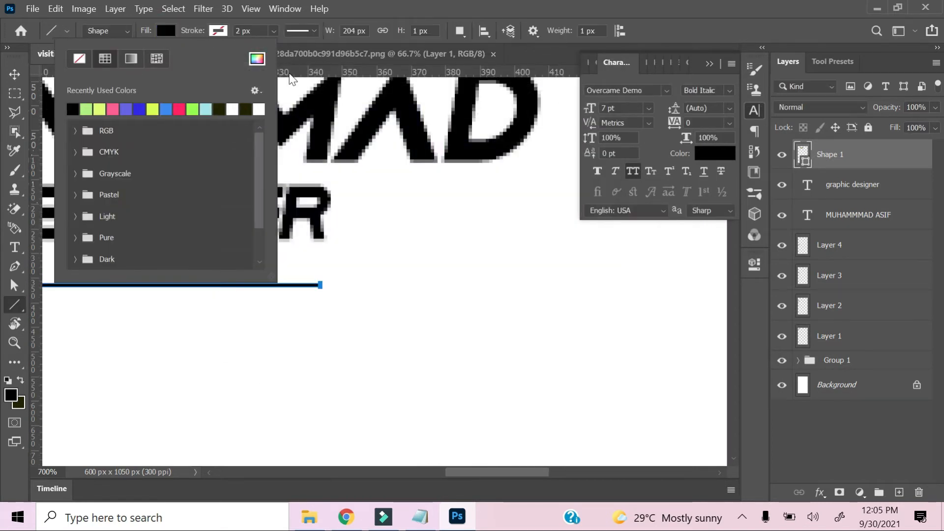
- Thicken the line to about 348% of its height, apply the transform, and deselect it
key("ctrl+plus")
key("ctrl+plus")
key("ctrl+plus")
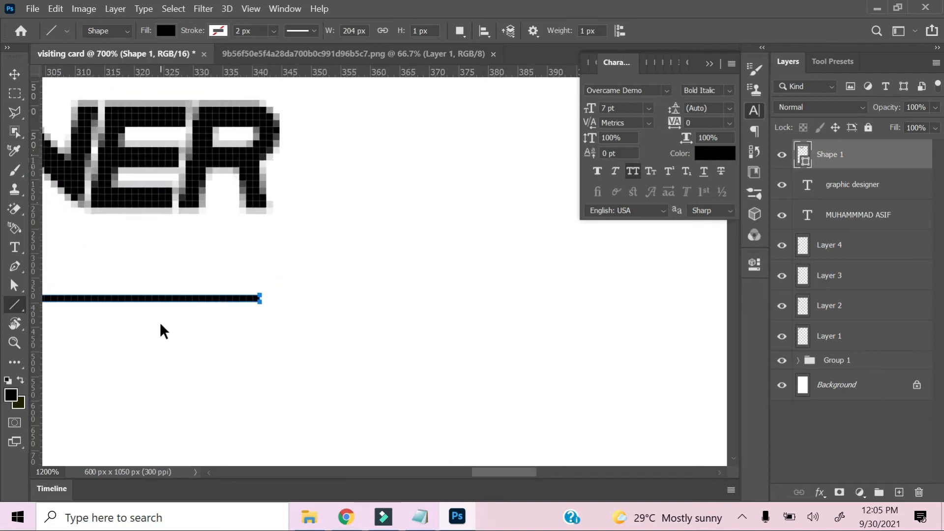
left_click_drag(198, 349, 564, 313)
left_click_drag(429, 304, 506, 304)
left_click_drag(281, 303, 330, 304)
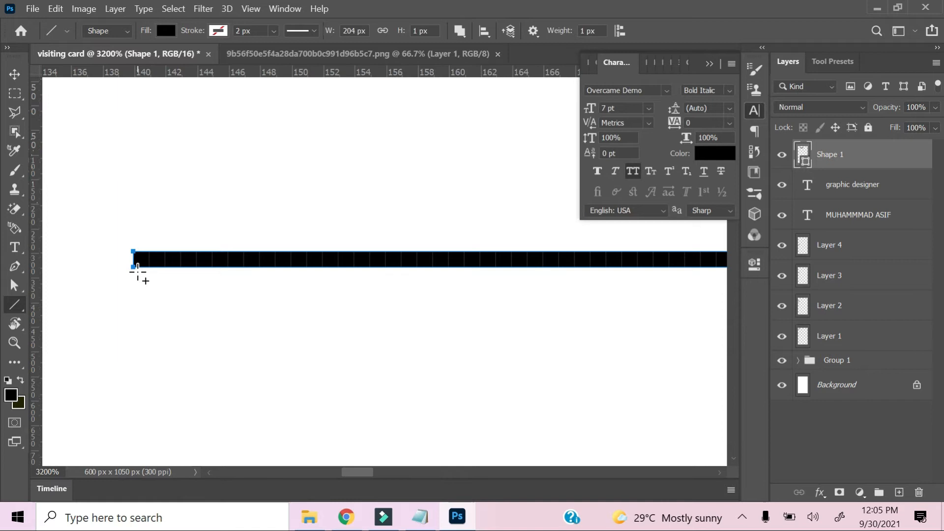
key("v")
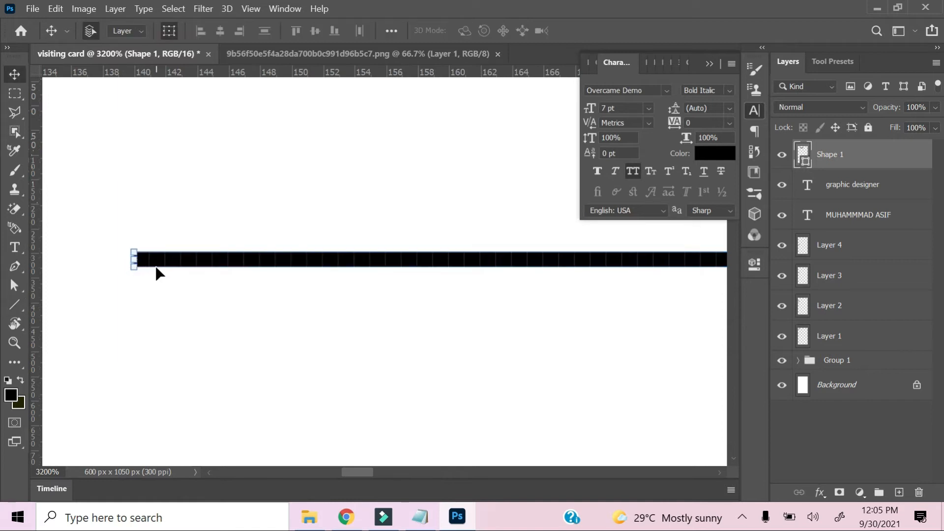
left_click_drag(351, 274, 352, 288)
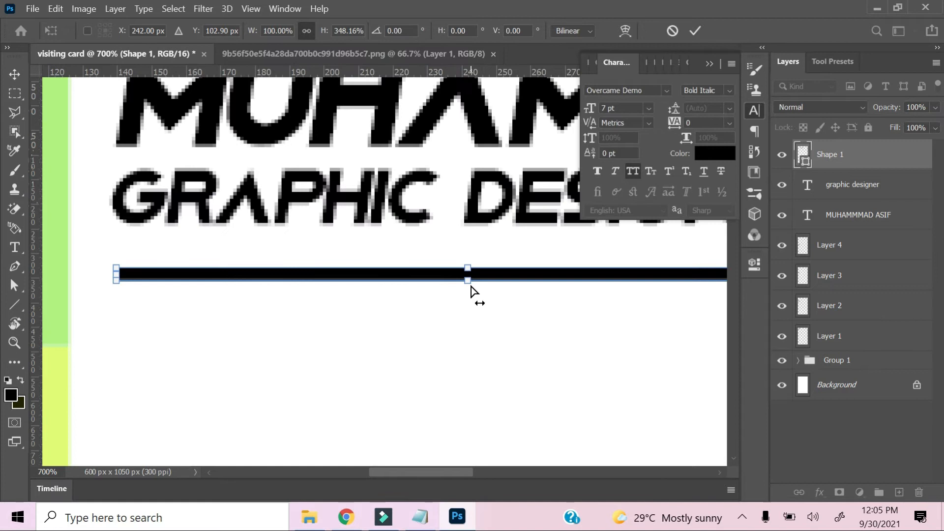
key("ctrl+0")
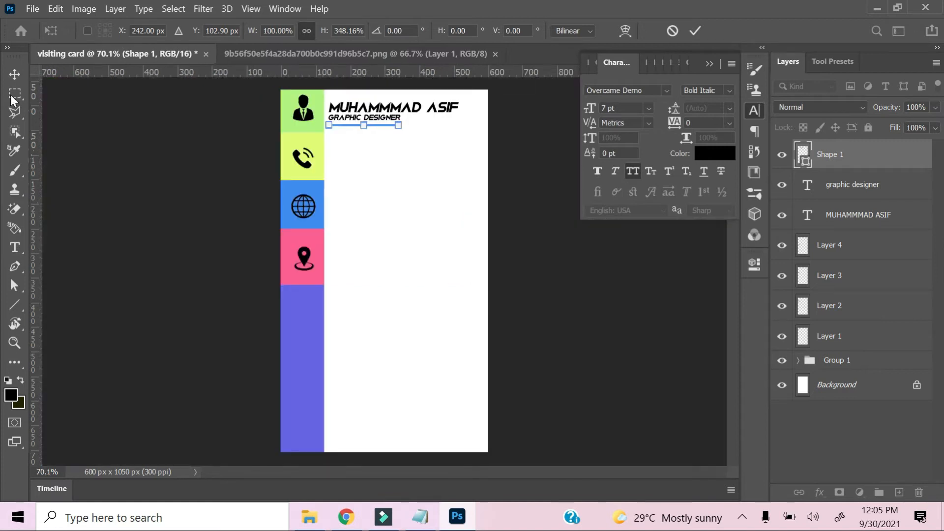
left_click_drag(14, 58, 14, 61)
left_click(15, 76)
left_click(422, 280)
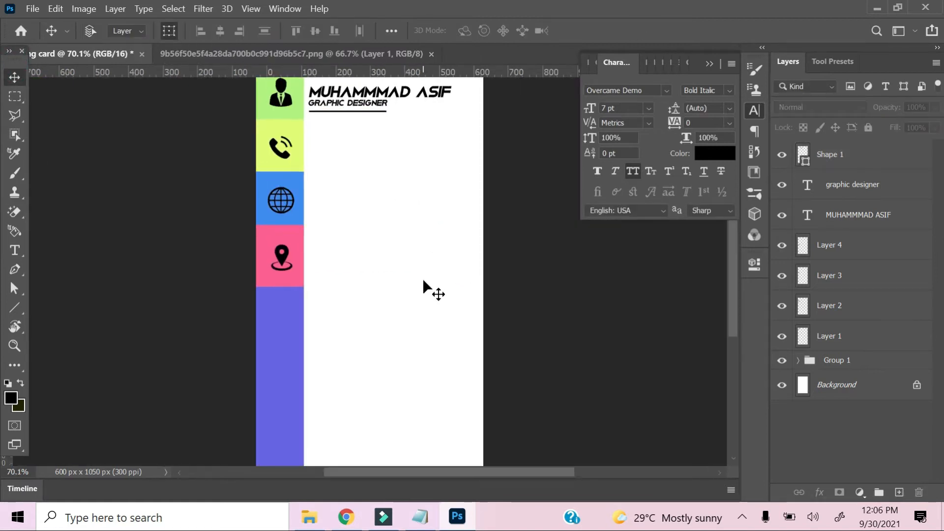
- Move the black line up so it sits closer beneath the job title
key("ctrl+plus")
key("ctrl+plus")
key("ctrl+plus")
scroll(413, 277, "up", 10)
key("ctrl+0")
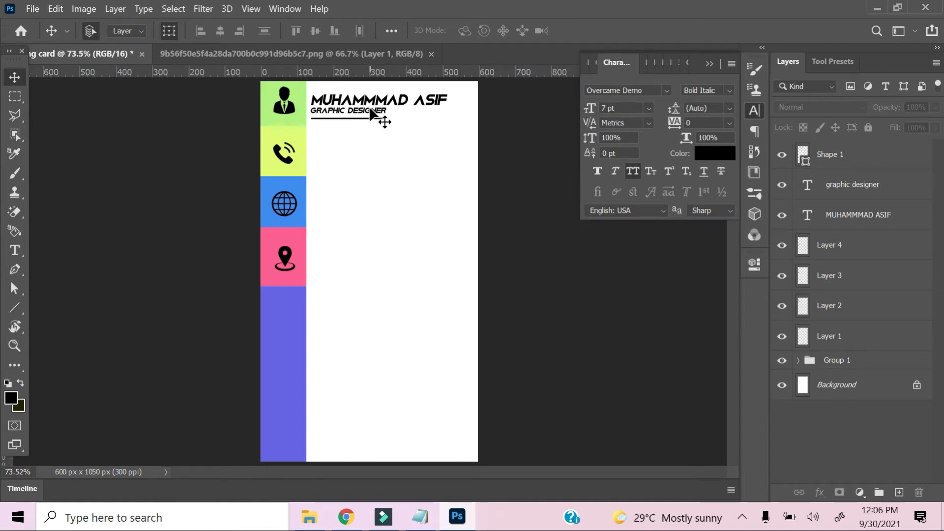
left_click(380, 116)
left_click(851, 157)
left_click(872, 251)
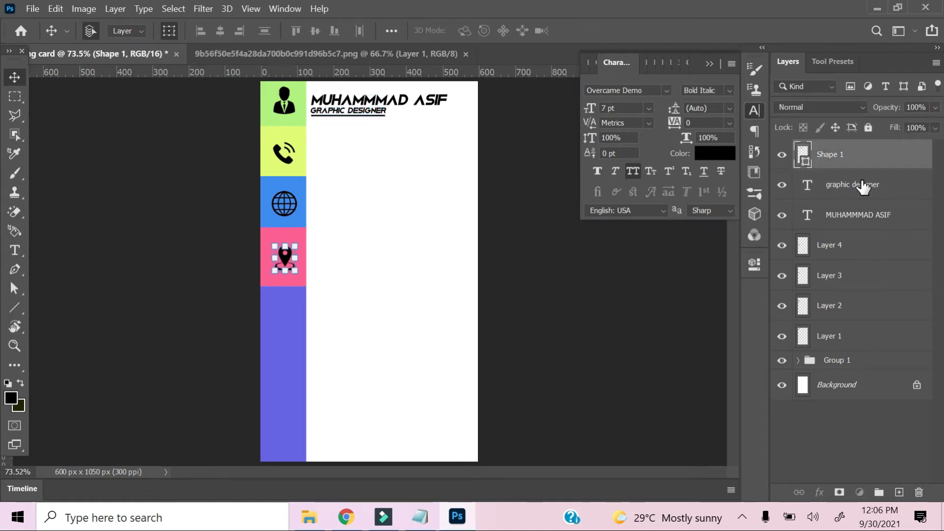
- Duplicate the job title text layer and move the copy down beside the phone icon
left_click(855, 190)
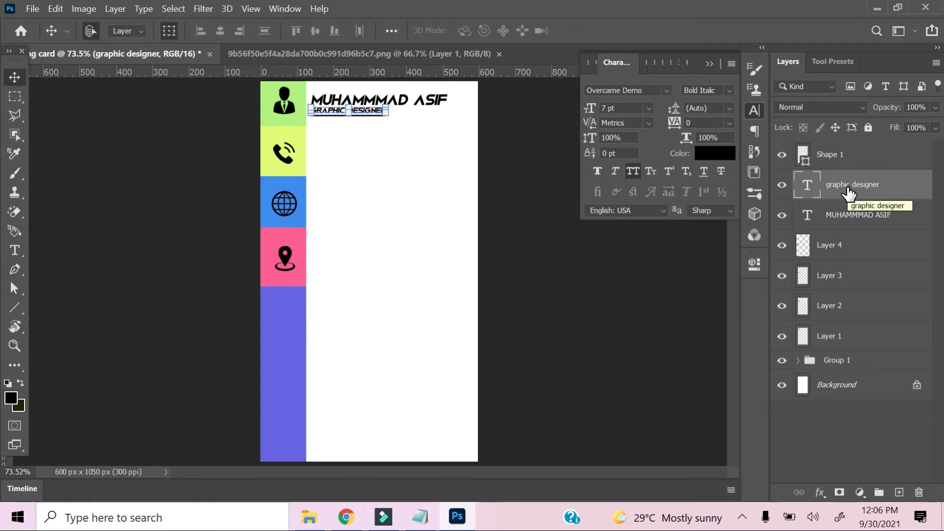
key("ctrl+j")
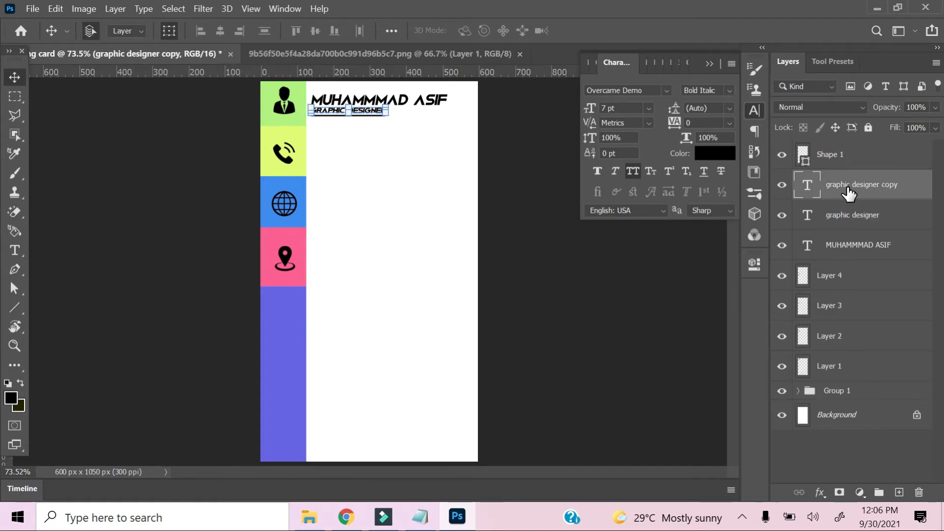
key("shift+Down")
key("shift+Down")
key("shift+Down")
key("shift+Down")
key("shift+Down")
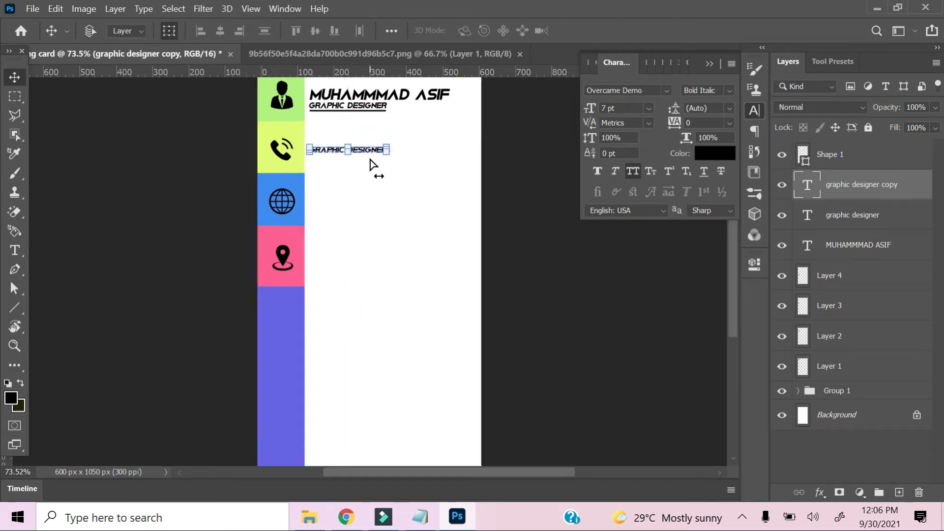
- Replace the duplicated text beside the phone icon with the two phone numbers copied from the CRAD DETAILS notes in Notepad
key("ctrl+plus")
key("ctrl+plus")
scroll(384, 372, "up", 8)
key("ctrl+plus")
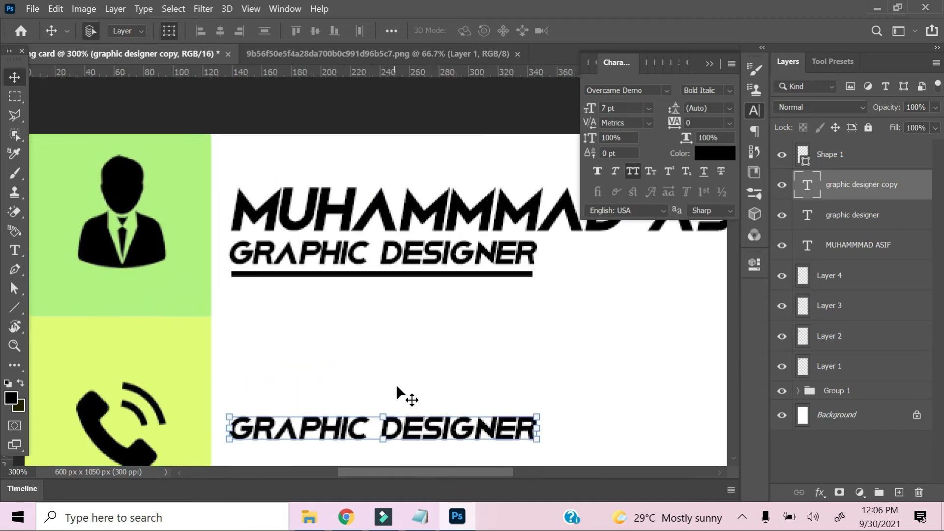
scroll(396, 385, "down", 3)
key("t")
left_click(396, 353)
key("ctrl+a")
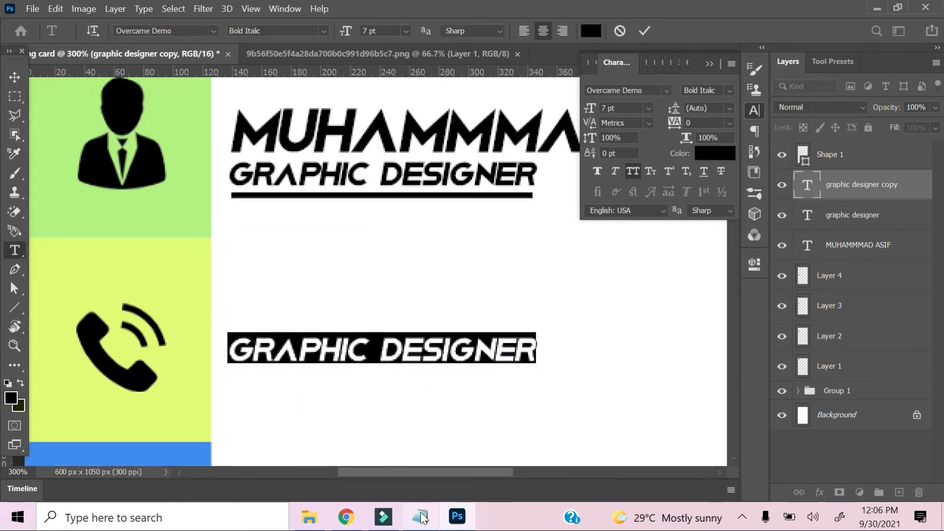
left_click(420, 516)
left_click_drag(356, 185, 279, 172)
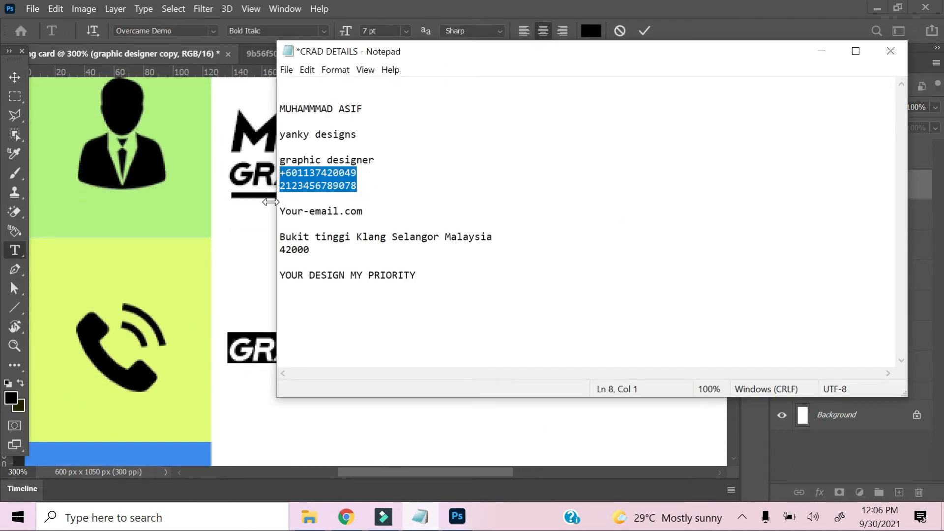
key("ctrl+c")
left_click(821, 51)
left_click(328, 352)
key("ctrl+a")
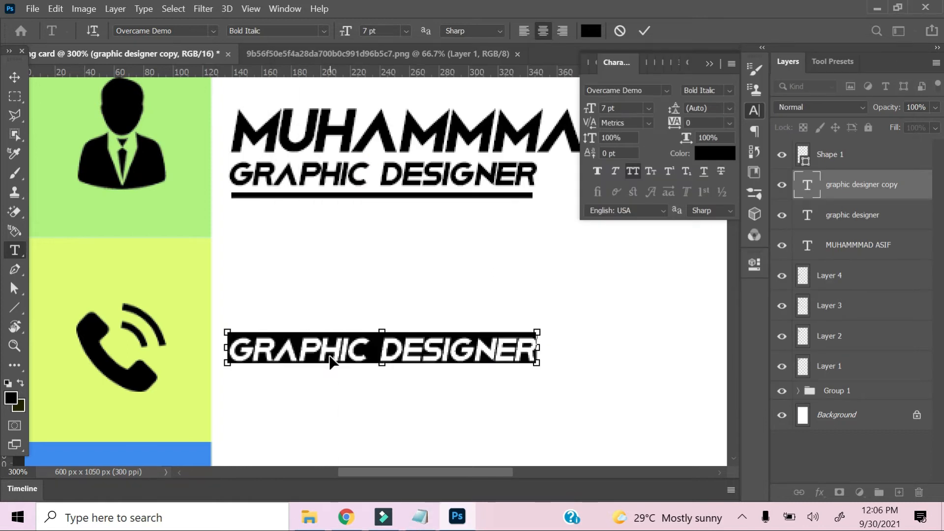
key("ctrl+v")
left_click(14, 78)
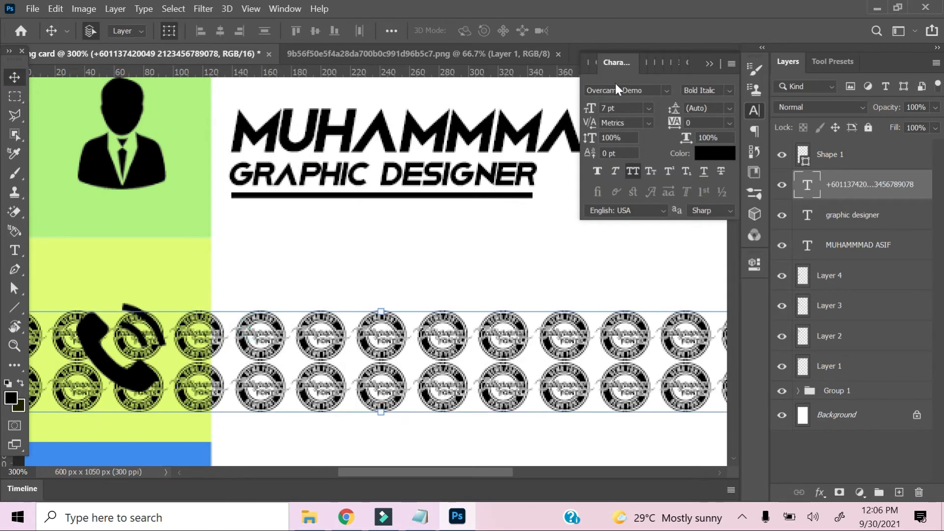
- Set the phone numbers' font to Gilroy ExtraBold and nudge the text upward
type("gi")
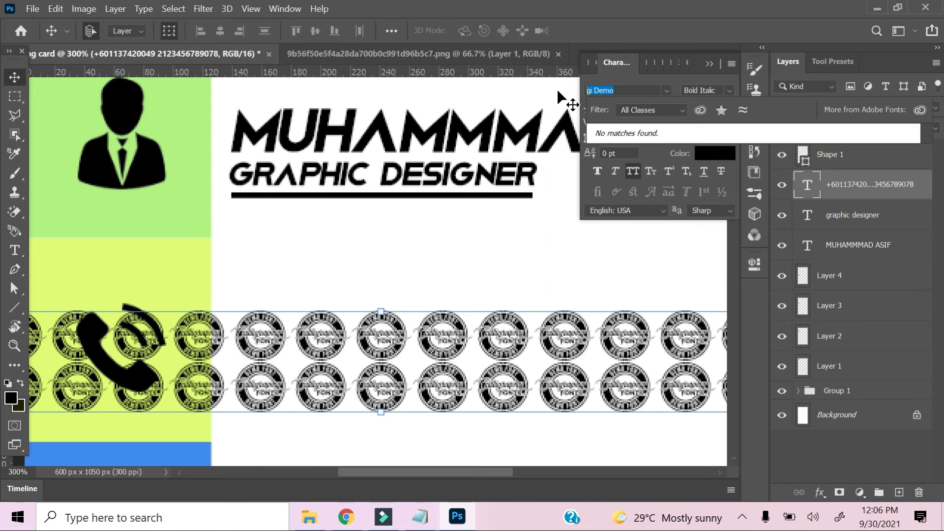
type("gil")
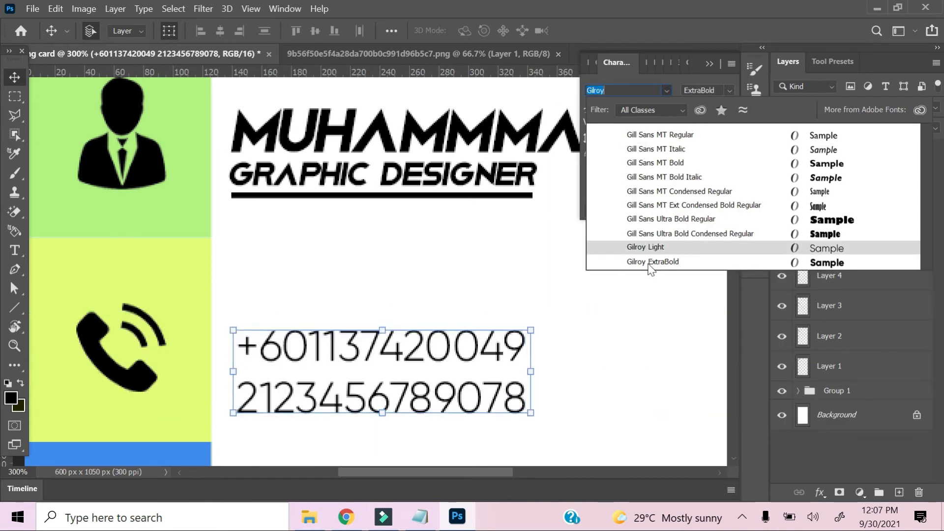
left_click(654, 264)
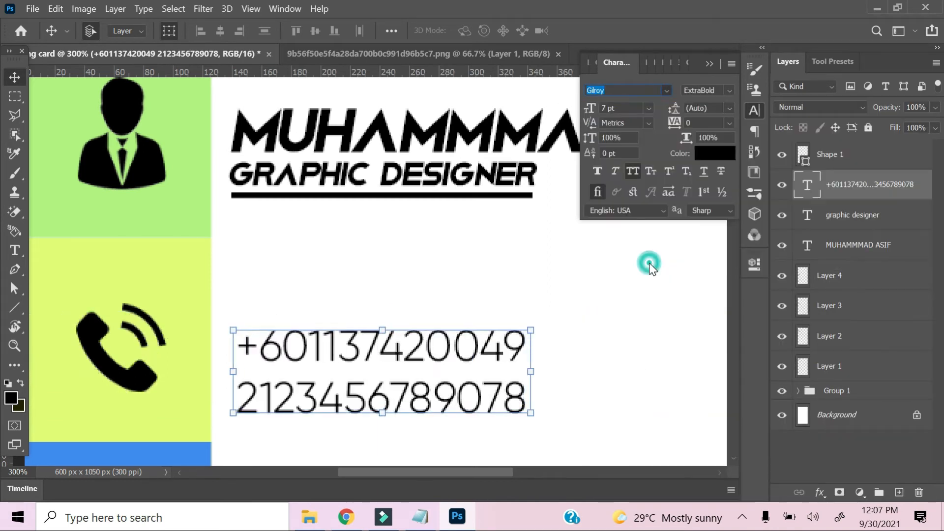
key("Up")
key("Up")
key("Up")
key("Up")
key("Up")
key("Up")
key("Up")
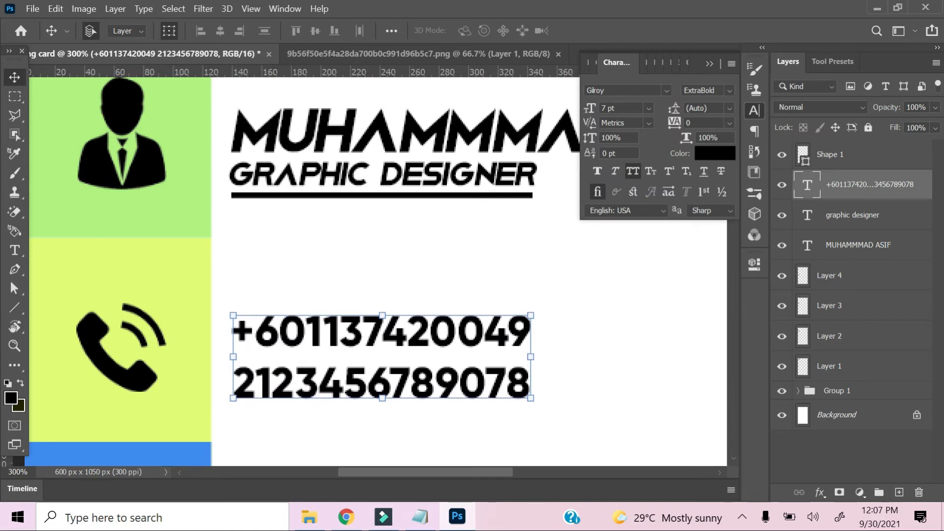
- Reduce the phone numbers to 6 pt, shift them toward the name's starting edge, and deselect them
left_click_drag(587, 114, 576, 114)
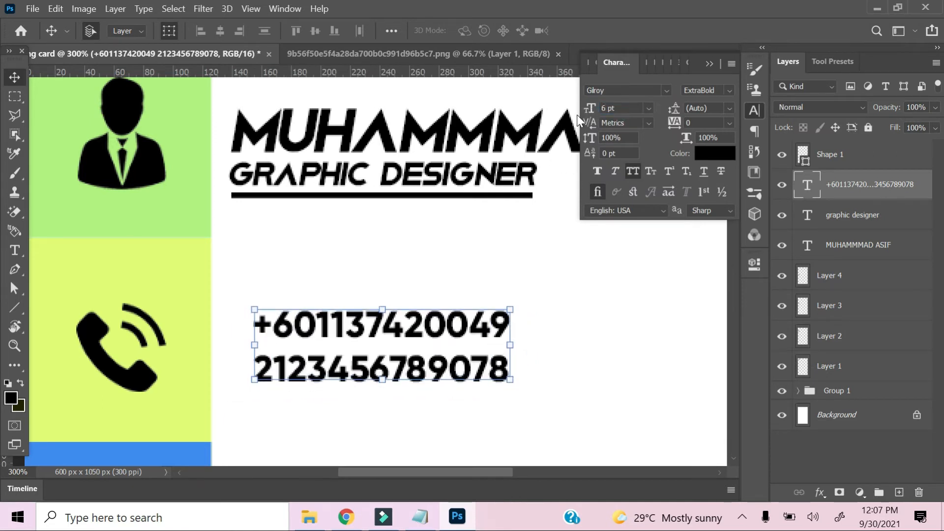
left_click(558, 318)
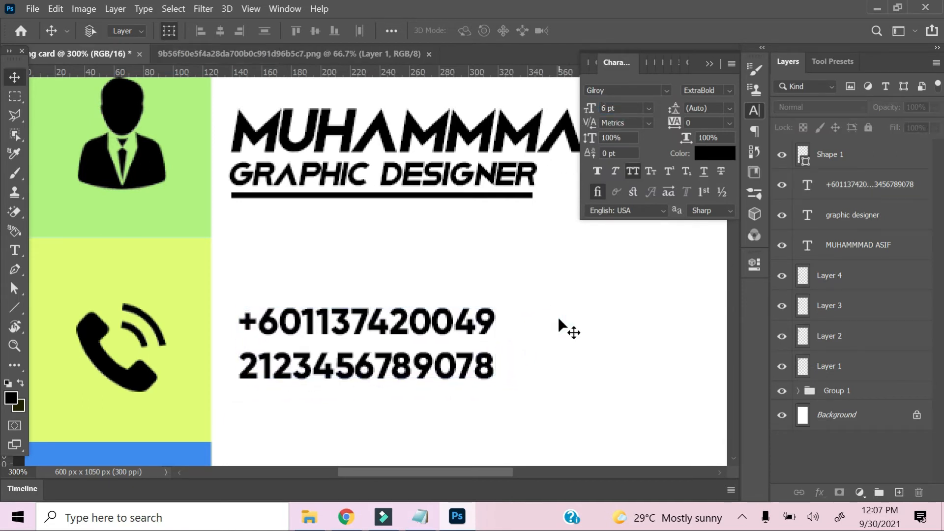
- Duplicate the phone number text layer and move the copy straight down beside the globe icon
key("ctrl+minus")
key("ctrl+minus")
key("ctrl+minus")
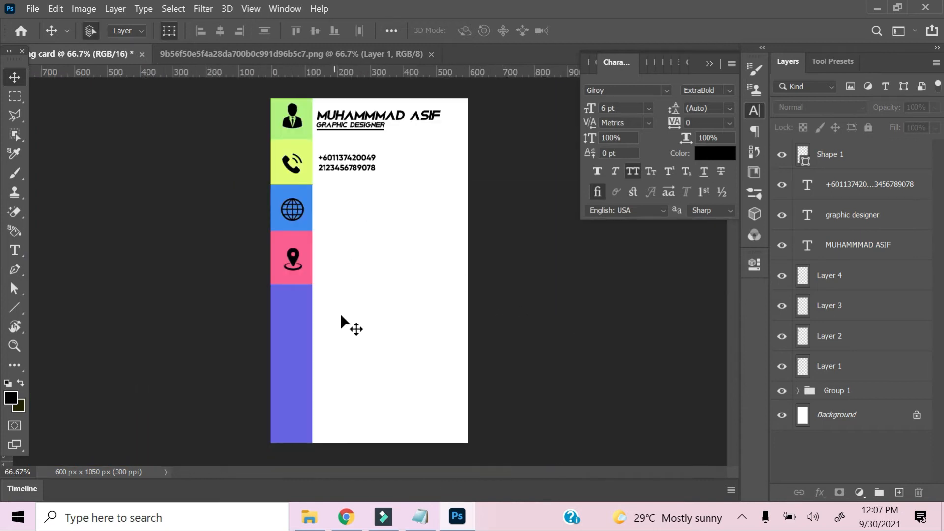
left_click(360, 176)
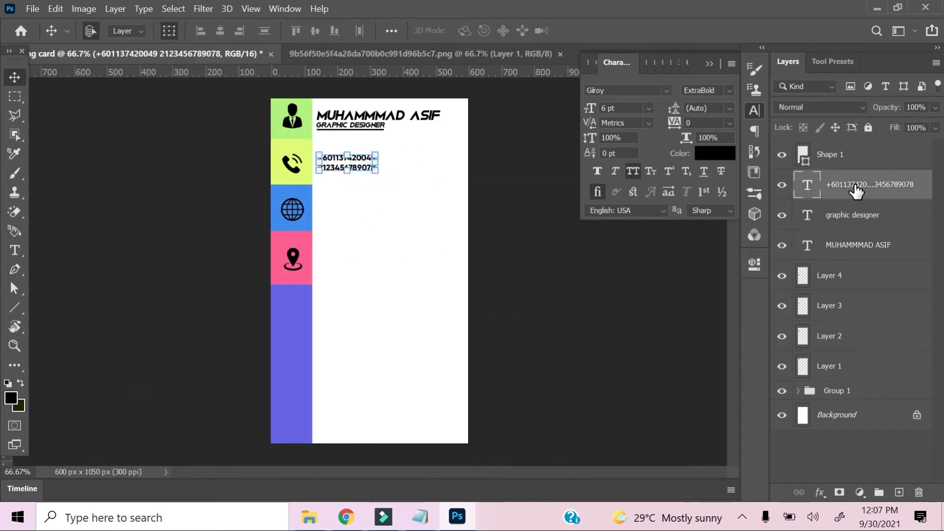
key("ctrl+j")
key("Down")
key("Down")
key("Down")
key("Down")
key("Down")
key("Down")
key("Down")
key("Down")
key("Down")
key("Down")
key("Down")
key("Down")
key("Down")
key("Down")
key("Down")
key("Down")
key("Down")
key("Down")
key("Down")
key("Down")
key("Down")
key("Down")
key("Down")
key("Down")
key("Down")
key("Down")
key("Down")
key("Down")
key("Down")
key("Down")
key("Down")
key("Down")
key("Down")
key("Down")
key("Down")
key("Down")
key("Down")
key("Down")
key("Down")
key("Down")
left_click_drag(354, 199, 354, 210)
- Replace the duplicated text beside the globe icon with the email line copied from the notes file
double_click(354, 210)
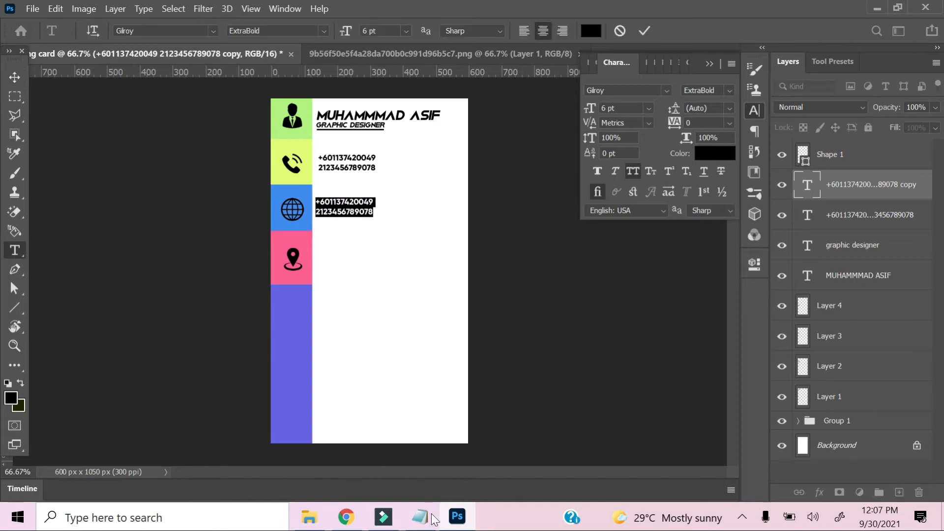
left_click(433, 519)
left_click_drag(280, 211, 382, 210)
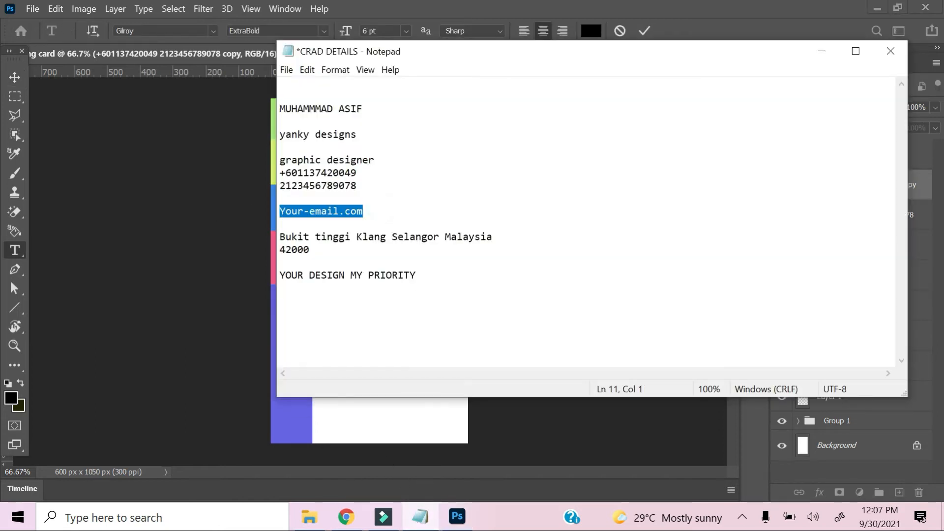
left_click(821, 51)
left_click(345, 209)
left_click(15, 82)
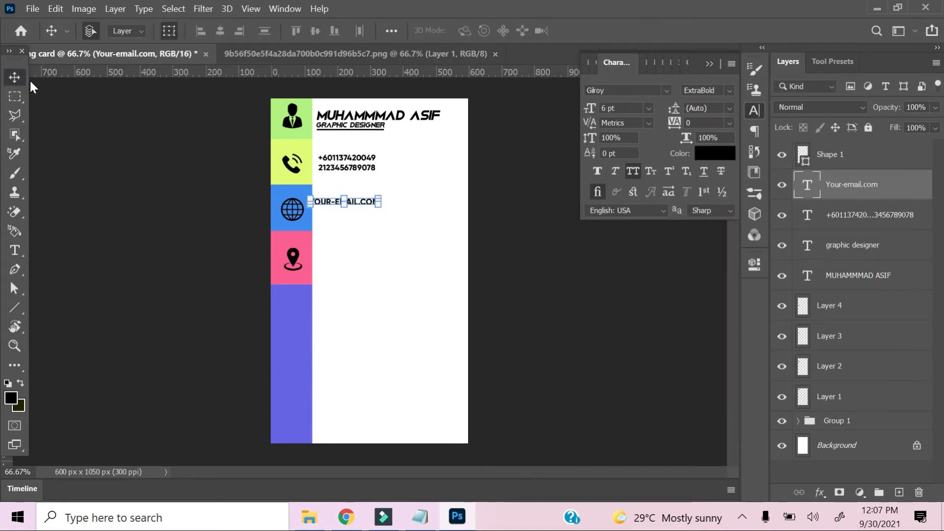
- Reposition the email text beside the globe icon and set its font size to 8 pt
key("ctrl+plus")
key("ctrl+plus")
key("ctrl+plus")
left_click_drag(364, 217, 428, 370)
left_click_drag(423, 294, 447, 336)
type("8")
key("Return")
- Set the phone numbers to 9 pt and adjust the phone and email text so each sits beside its icon
left_click_drag(477, 170, 522, 246)
left_click(462, 221)
type("9")
key("Return")
scroll(466, 388, "down", 2)
left_click_drag(466, 389, 495, 372)
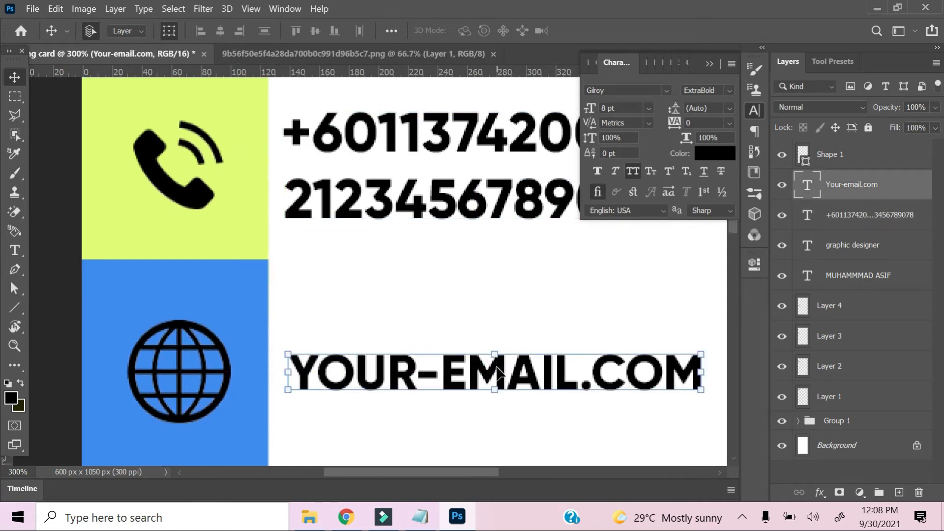
- Reduce the font size of both the phone numbers and the email text to 7 pt
key("ctrl+0")
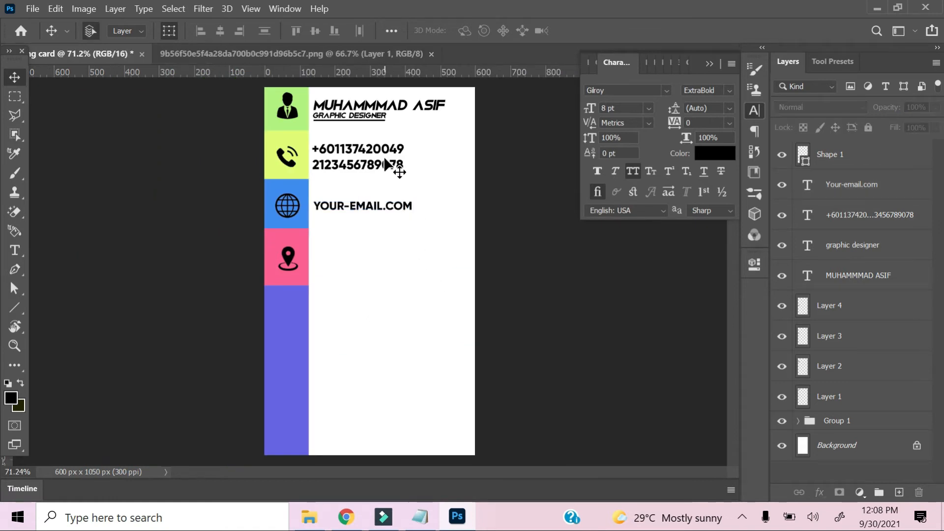
left_click(386, 160)
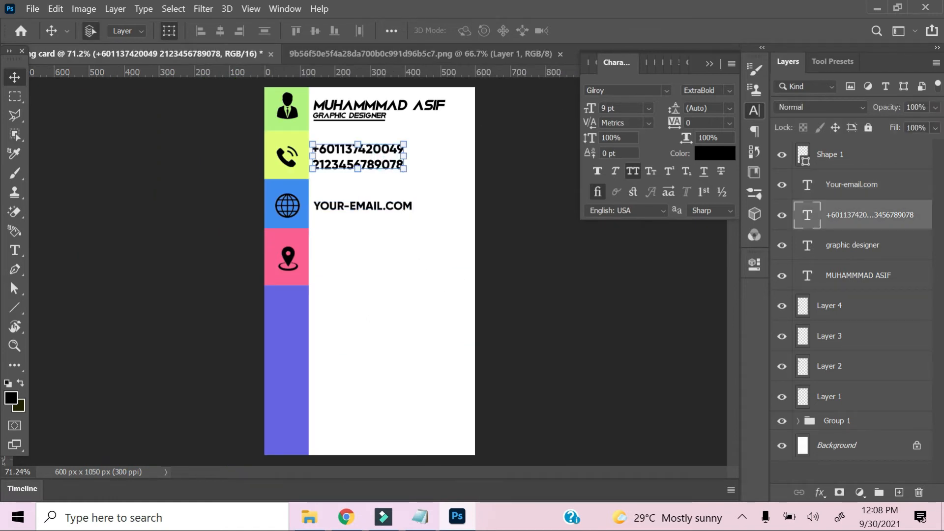
type("8")
key("Return")
left_click(384, 209)
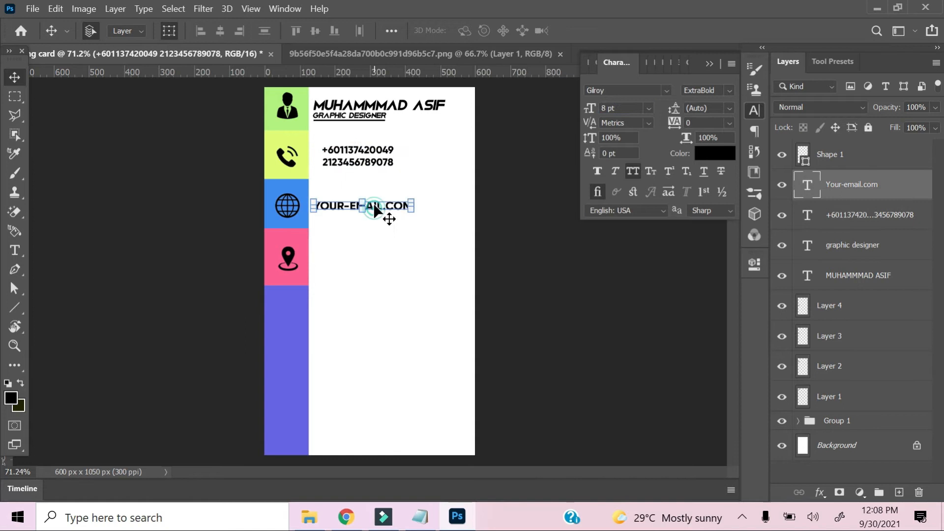
left_click(634, 109)
type("7")
key("Return")
- Nudge the phone numbers toward the coloured strip so they line up with the name's starting edge
left_click(366, 161)
key("Left")
key("Left")
key("Left")
key("Left")
key("Left")
key("Left")
key("Left")
key("Left")
key("Left")
key("Left")
key("Left")
key("Left")
key("Left")
key("Left")
key("Left")
key("Left")
key("Left")
key("Left")
key("Left")
key("Left")
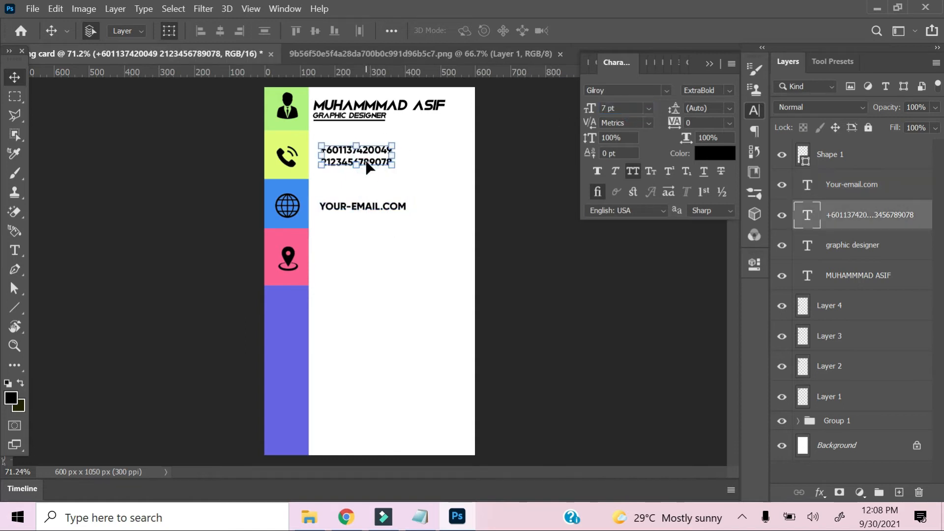
- Change the font style of the email text and the phone numbers to Gilroy Light, and deselect them
left_click(358, 209)
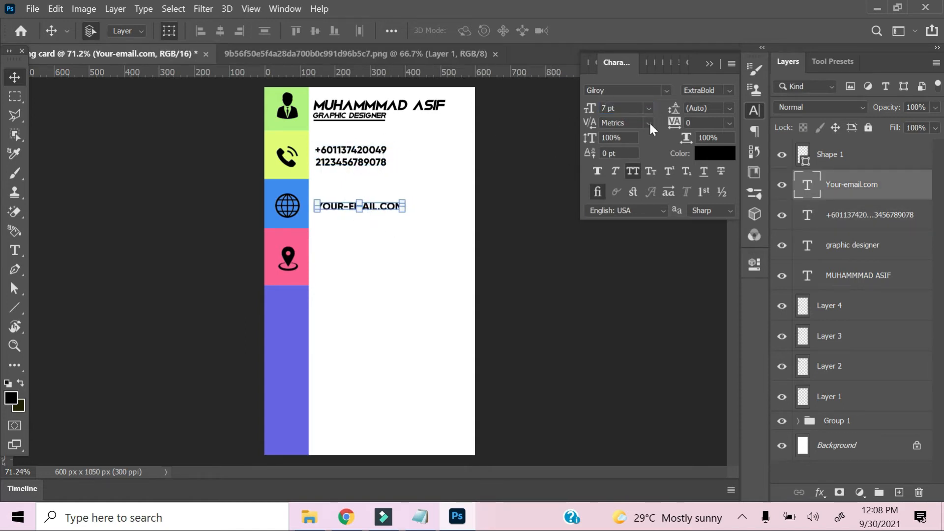
left_click(730, 94)
left_click(693, 100)
left_click(376, 157)
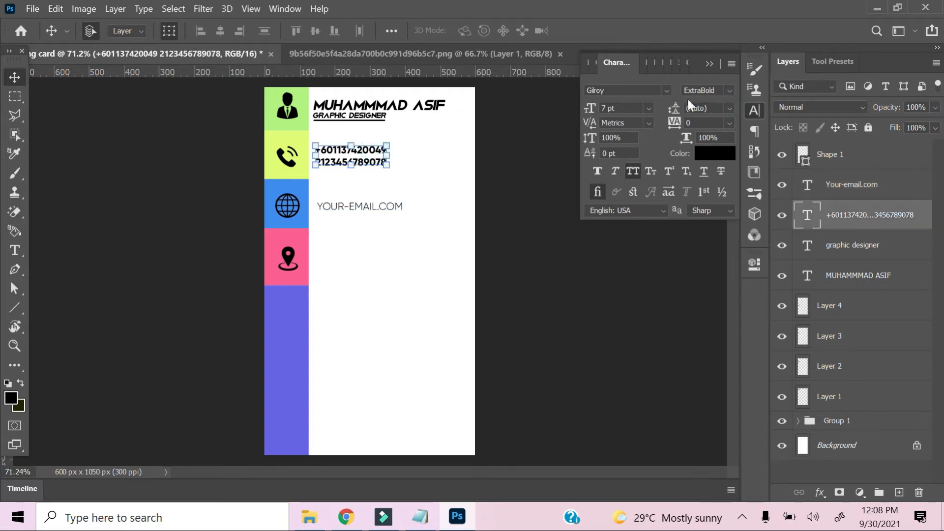
left_click(730, 93)
left_click(718, 105)
left_click(426, 253)
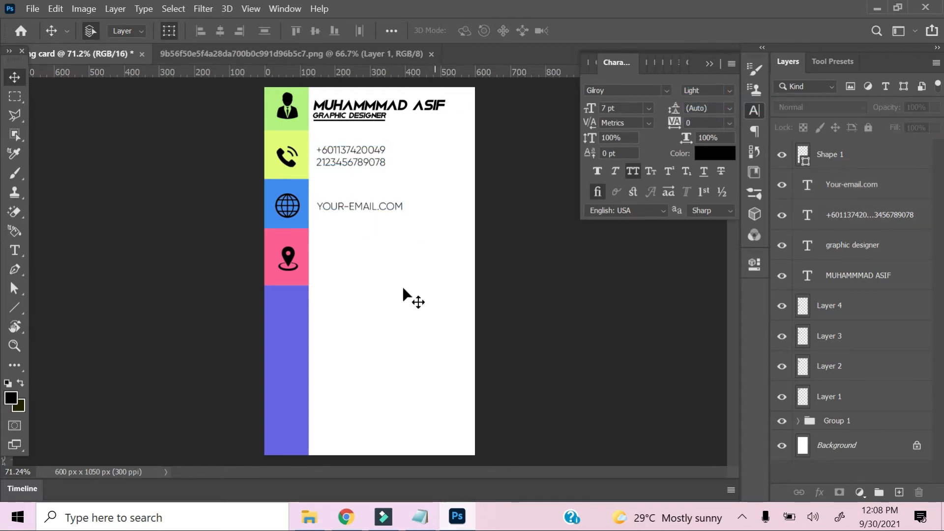
- Duplicate the email text layer and move the copy down beside the location pin icon
left_click(386, 202)
key("ctrl+j")
left_click(597, 174)
left_click_drag(370, 215, 369, 259)
- Replace the duplicated text beside the location pin with the two-line postal address copied from the notes file
key("t")
key("alt+Tab")
left_click_drag(280, 237, 391, 249)
left_click(821, 51)
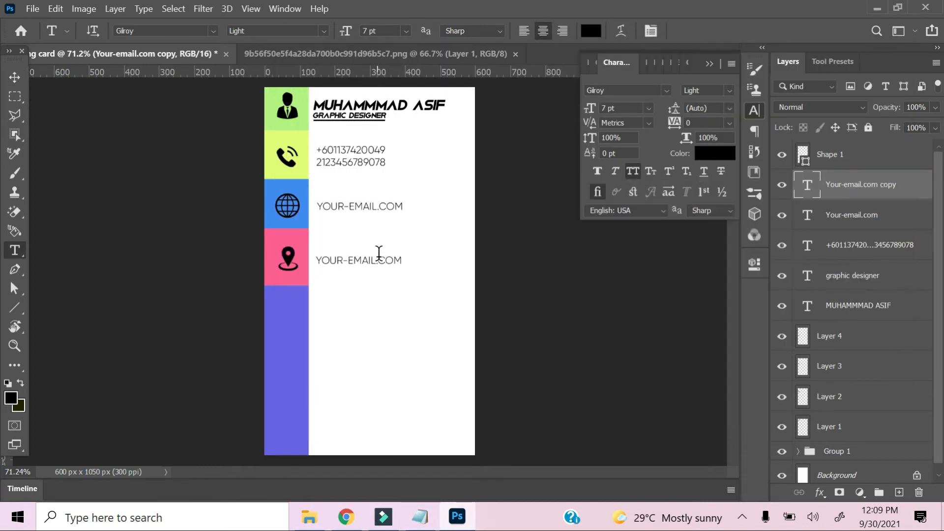
left_click(379, 260)
key("ctrl+a")
key("ctrl+v")
left_click(14, 77)
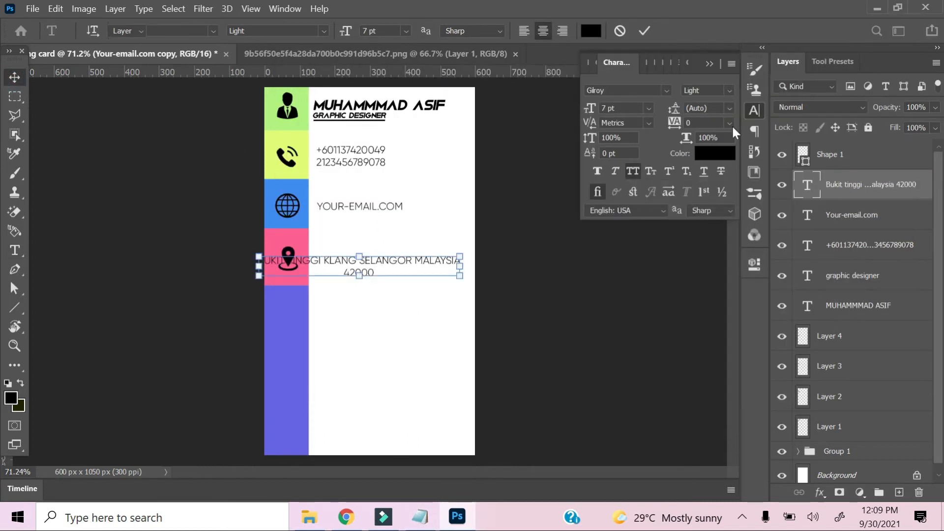
- Move the address text beside the location pin icon and break its line before the country name
left_click_drag(420, 263, 480, 267)
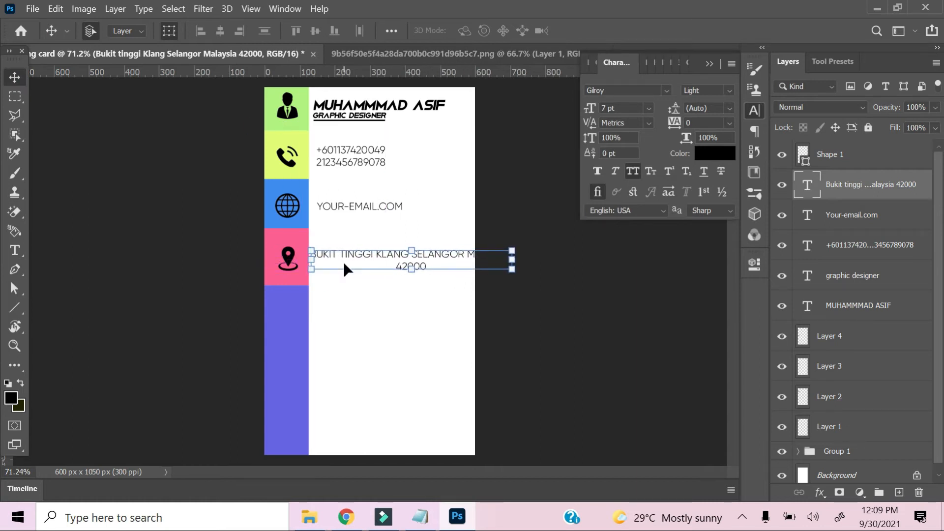
key("t")
left_click(463, 256)
key("Return")
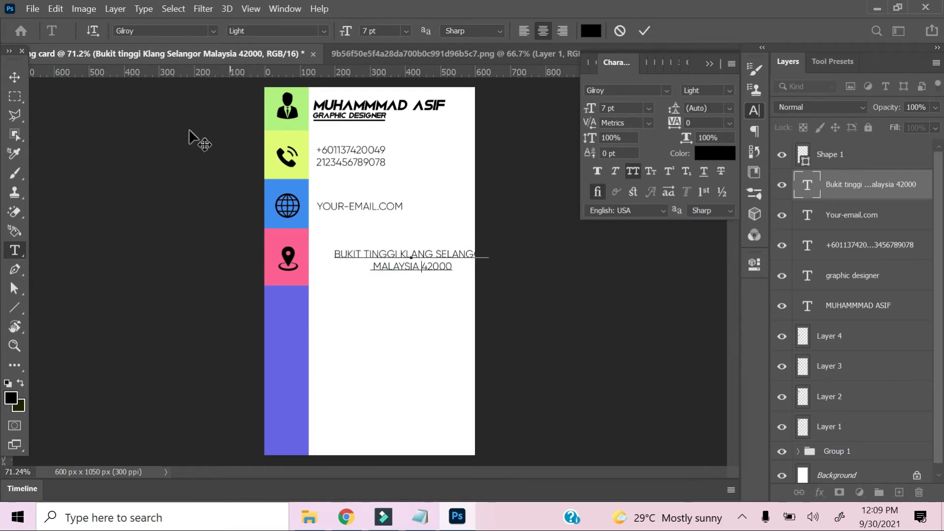
- Nudge the two-line address toward the coloured strip so it fits closer within the card's width
left_click(17, 74)
key("Left")
key("Left")
key("Left")
key("Left")
key("Left")
key("Left")
key("Left")
key("Left")
key("Left")
key("Left")
key("Left")
key("Left")
key("Left")
key("Left")
key("Left")
key("Left")
key("Left")
key("Left")
key("Left")
key("Left")
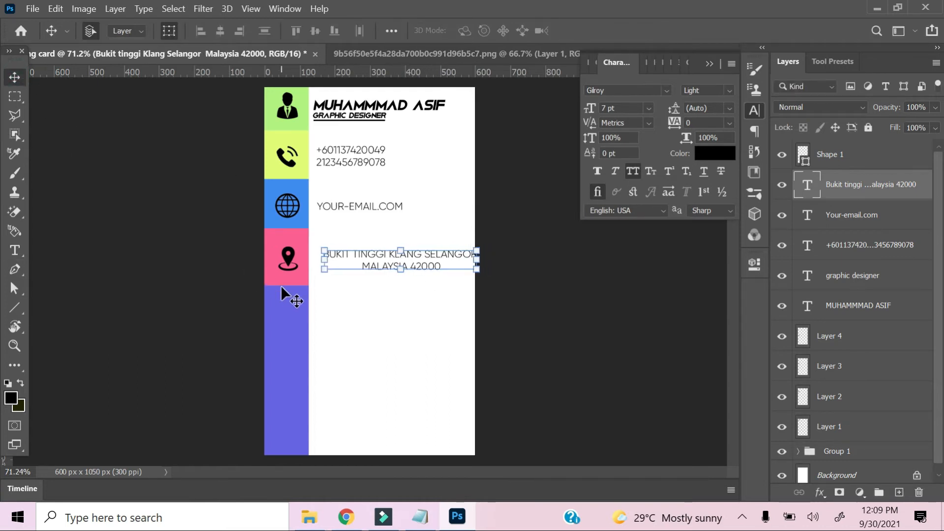
- Remove the stray space at the address's line break, restore the first line's last letter and restart the second line at the country name
key("ctrl+plus")
key("ctrl+plus")
key("ctrl+plus")
left_click_drag(264, 186, 367, 223)
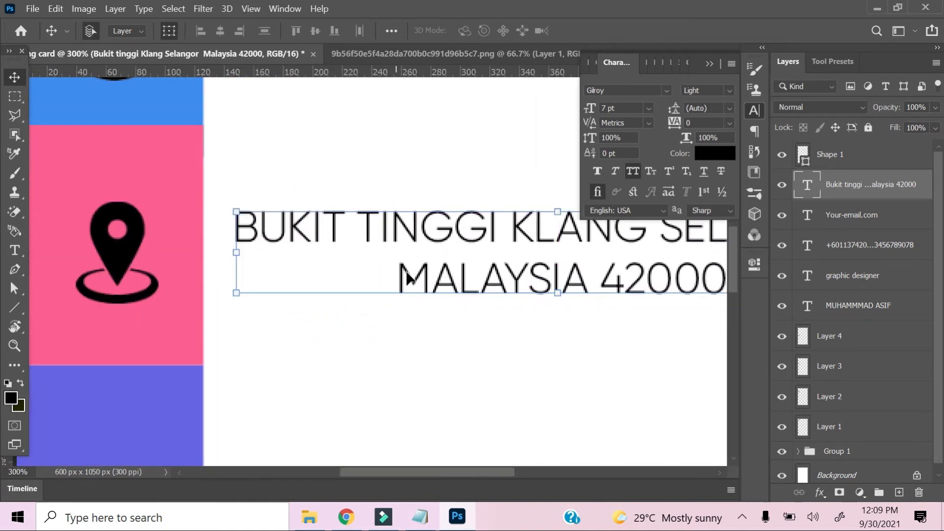
double_click(397, 279)
key("BackSpace")
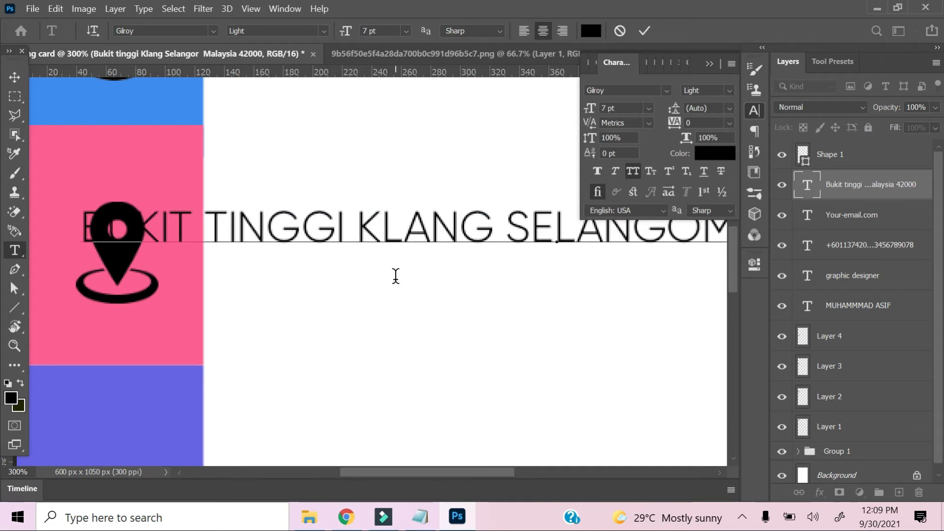
key("ctrl+minus")
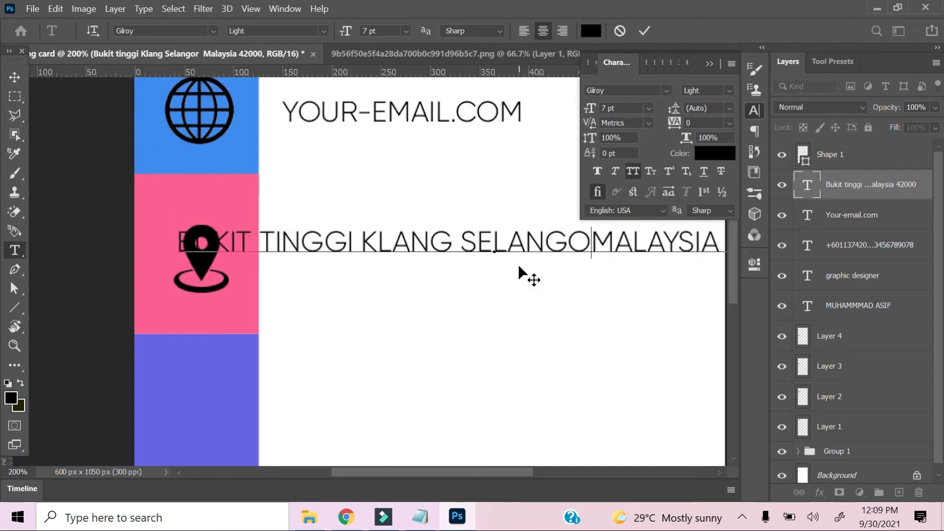
type("r")
key("BackSpace")
type("r")
key("Return")
left_click(15, 77)
left_click(538, 378)
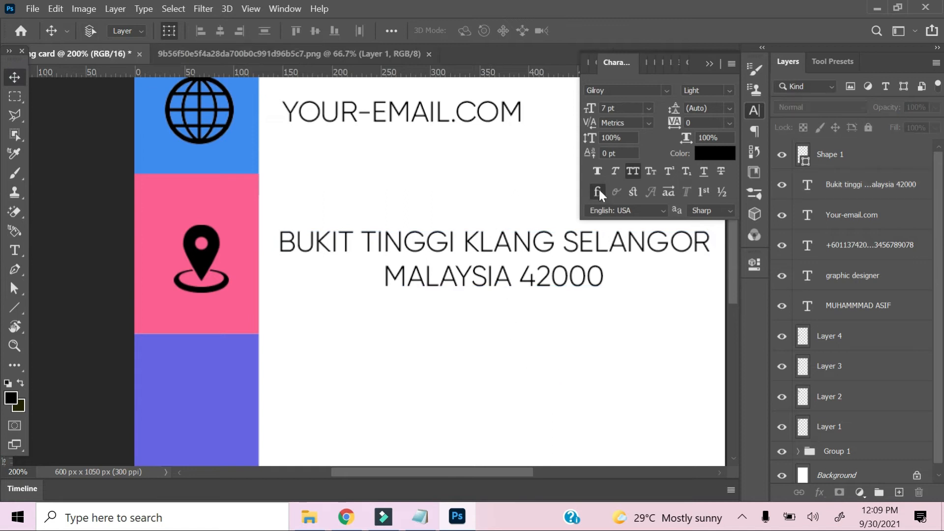
key("ctrl+minus")
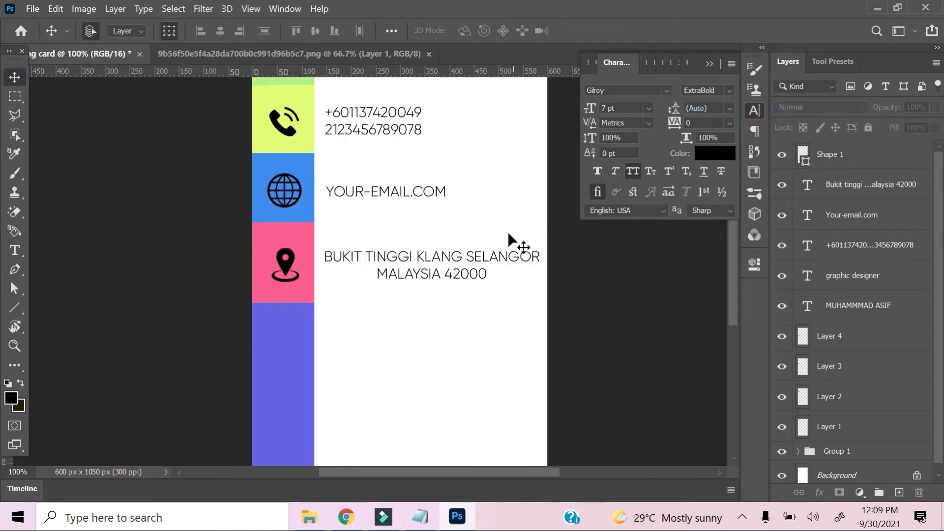
- Set the address text to Gilroy ExtraBold at 5 pt and shift it closer to the pink block
left_click(885, 189)
left_click(728, 124)
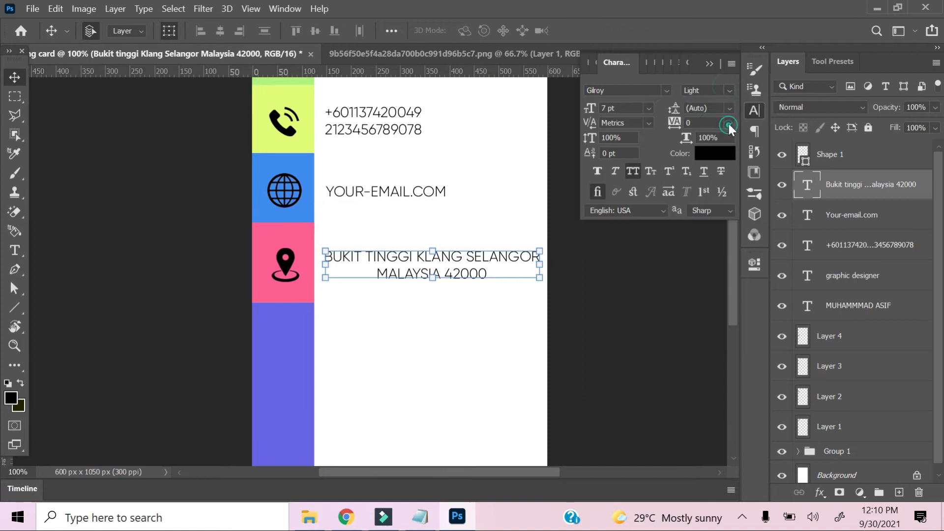
left_click(723, 116)
left_click_drag(627, 109, 533, 107)
type("5")
key("Return")
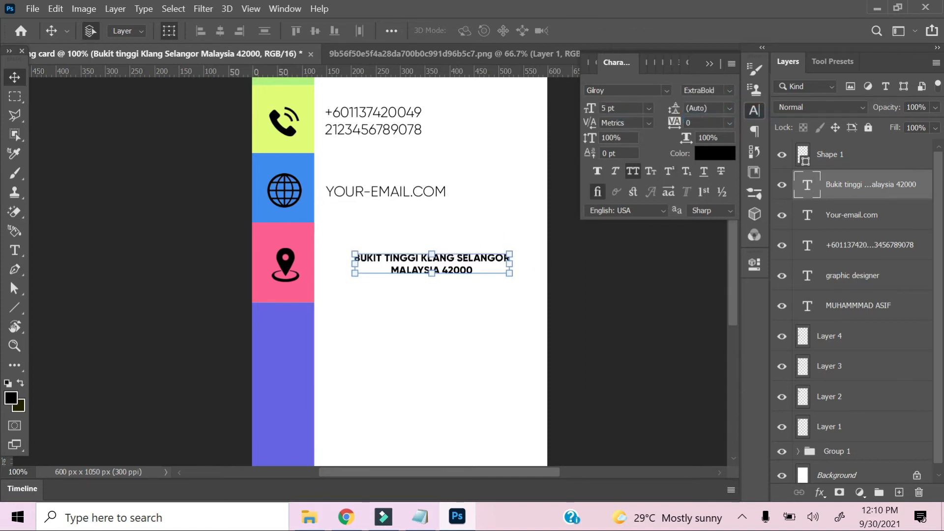
key("Return")
left_click_drag(484, 263, 466, 264)
- Change the font style of the email text and the phone numbers to Gilroy ExtraBold, and deselect them
left_click(416, 199)
left_click_drag(416, 199, 415, 201)
left_click(730, 91)
left_click(711, 116)
key("alt+bracketleft")
left_click(729, 90)
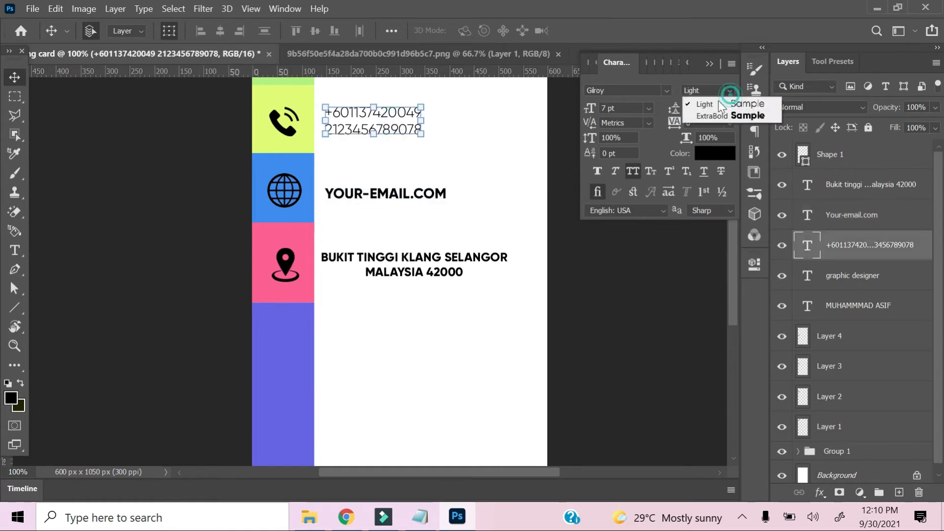
left_click(712, 116)
left_click(423, 361)
key("ctrl+0")
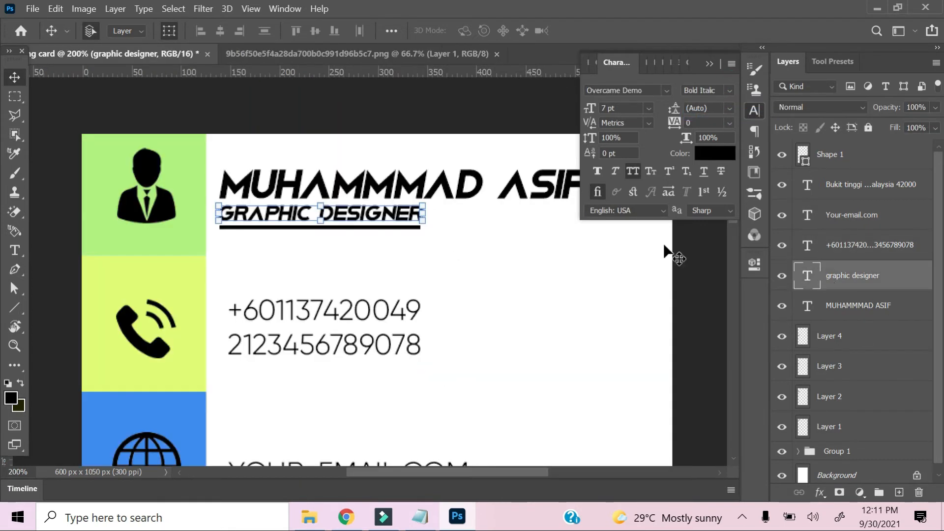
- Hide the name, job title and underline shape layers
left_click(806, 305)
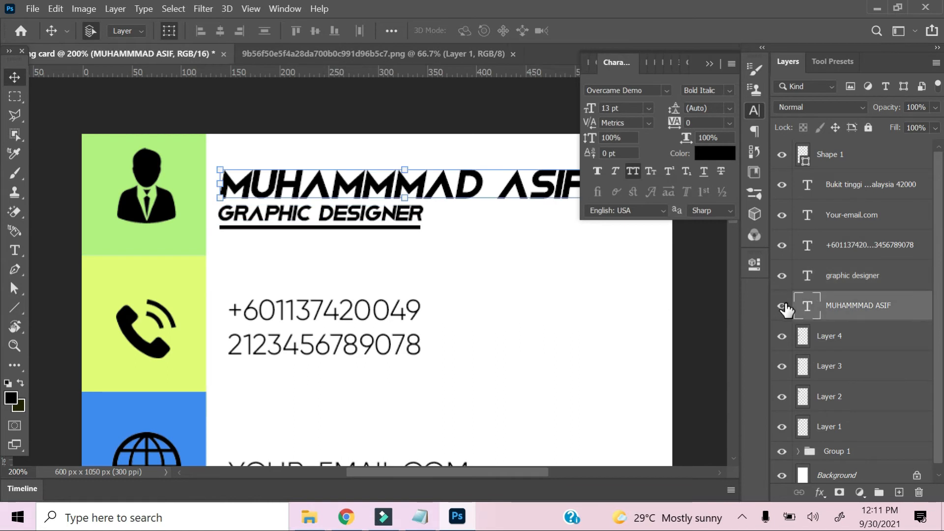
left_click(781, 305)
left_click(782, 275)
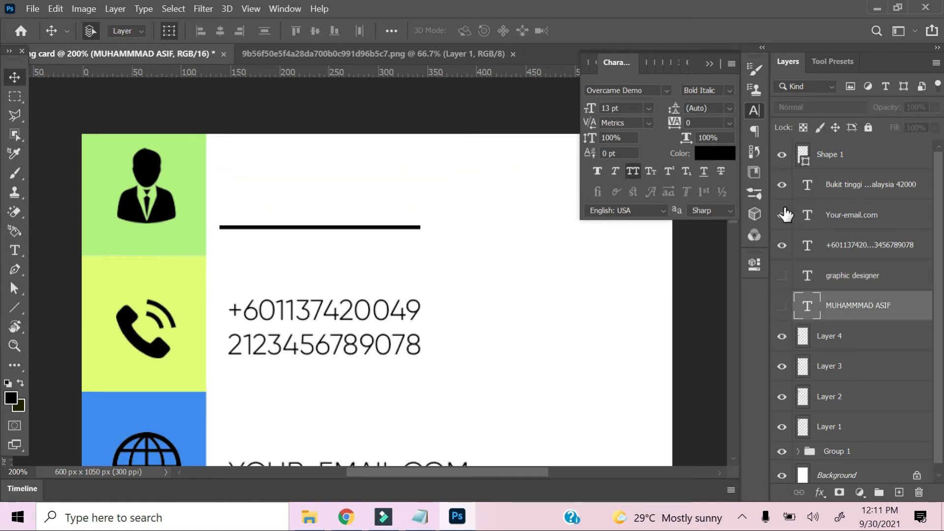
left_click(782, 154)
- Duplicate the green rectangle behind the person icon and nudge the copy sideways and back over the original
left_click(160, 242)
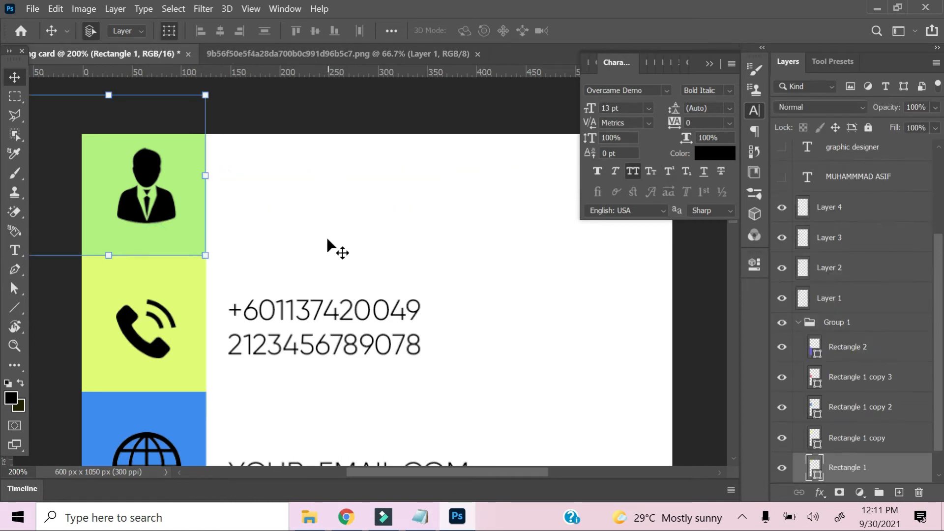
key("ctrl+j")
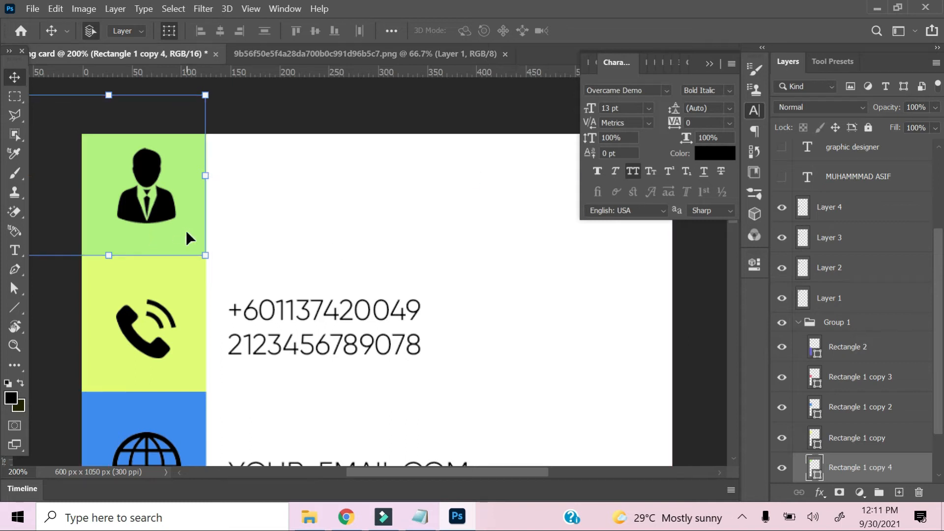
key("Right")
key("Right")
key("Right")
key("Right")
key("Right")
key("Right")
key("Right")
key("Right")
key("Right")
key("Right")
key("Right")
key("Right")
key("Right")
key("Right")
key("Right")
key("Right")
key("Right")
key("Right")
key("Right")
key("Right")
key("Left")
key("Left")
key("Left")
key("Left")
key("Left")
key("Left")
key("Left")
key("Left")
key("Left")
key("Left")
key("Left")
key("Left")
key("Left")
key("Left")
key("Left")
key("Left")
key("Left")
key("Left")
key("Left")
key("Left")
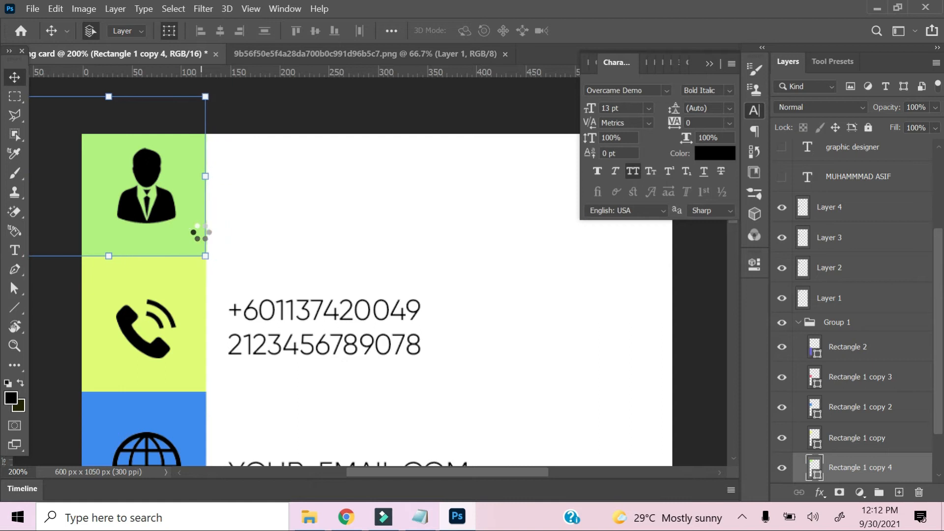
left_click_drag(101, 94, 105, 134)
scroll(245, 262, "left", 4)
scroll(244, 262, "left", 6)
left_click_drag(354, 195, 573, 238)
scroll(588, 310, "right", 10)
left_click_drag(428, 200, 422, 199)
- Close the location pin image and dock the visiting card window back into the workspace
left_click(503, 52)
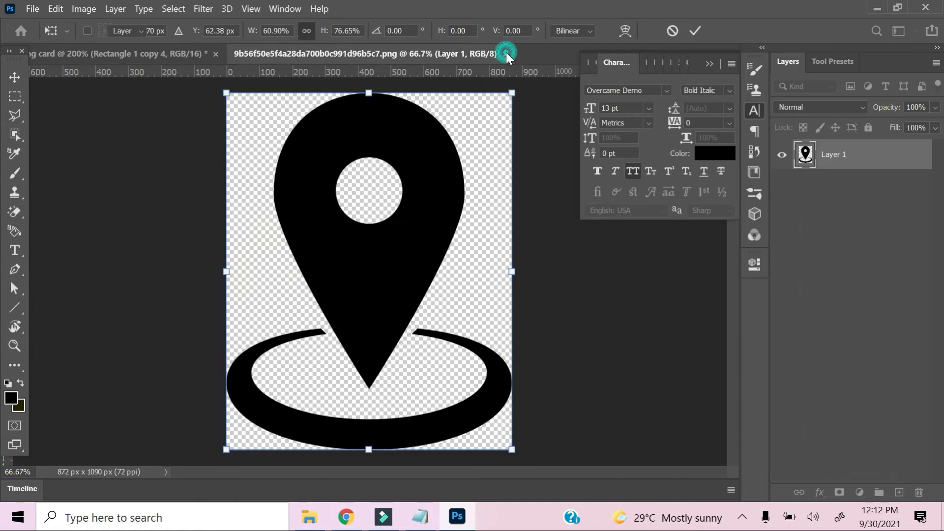
left_click_drag(194, 56, 202, 124)
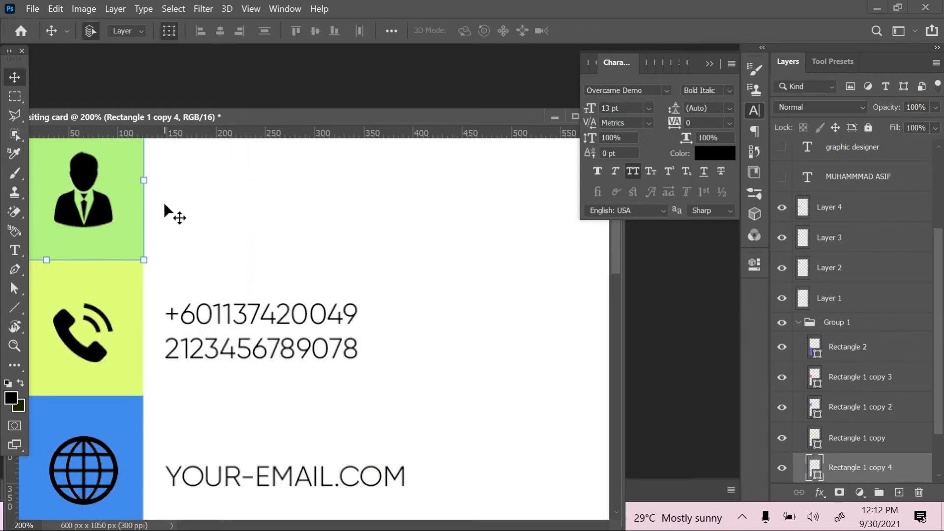
left_click_drag(340, 117, 391, 46)
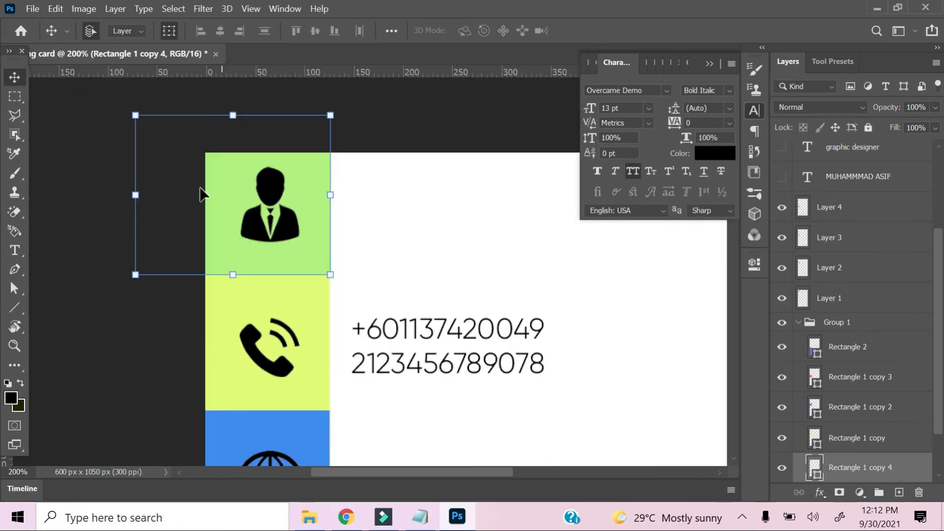
- Trim the copied green rectangle to the card's upper and left edges, place it directly beside the person icon block, and apply the transform
left_click_drag(135, 198, 205, 197)
left_click_drag(260, 116, 261, 153)
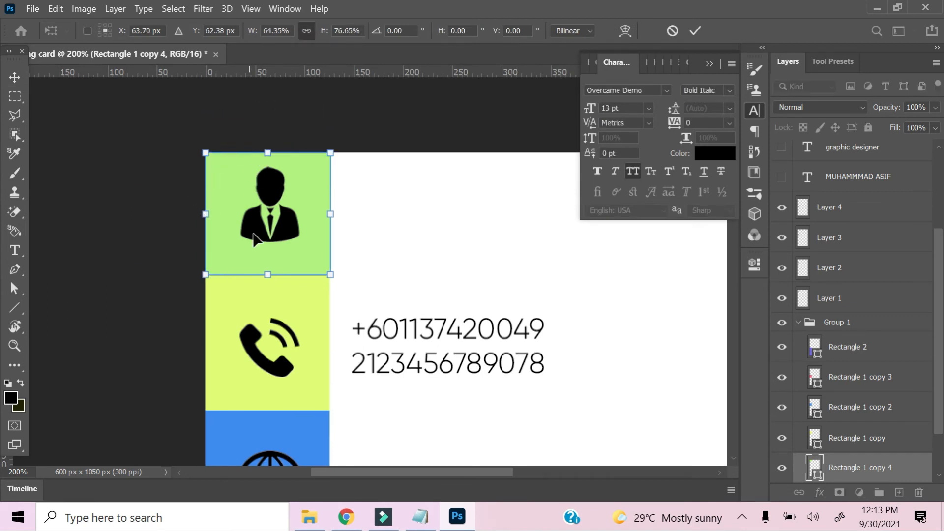
left_click_drag(321, 266, 450, 261)
left_click(15, 77)
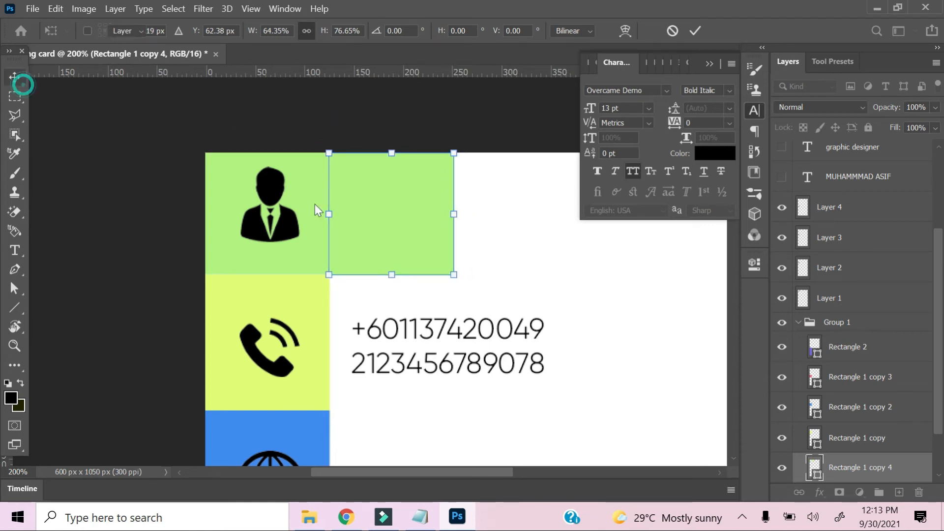
left_click(528, 270)
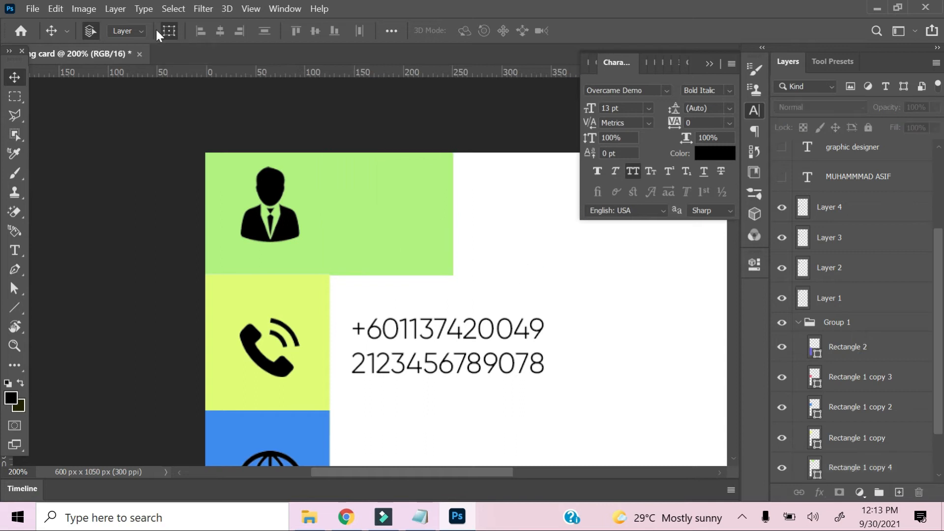
- Open the portrait photo IMG_E0043 from the 100APPLE folder and dock it as a tab beside the card
left_click_drag(90, 51, 240, 74)
key("ctrl+o")
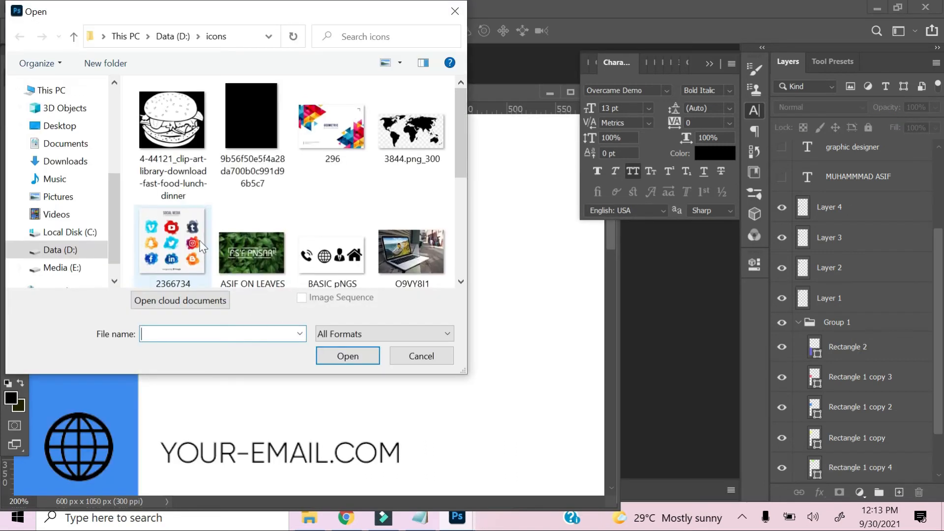
left_click(62, 268)
double_click(156, 107)
scroll(250, 193, "down", 15)
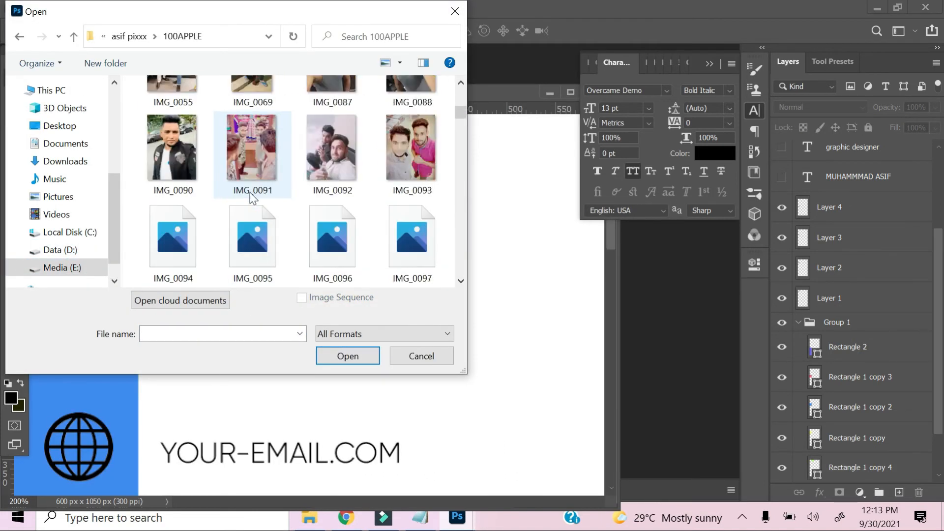
scroll(290, 229, "down", 10)
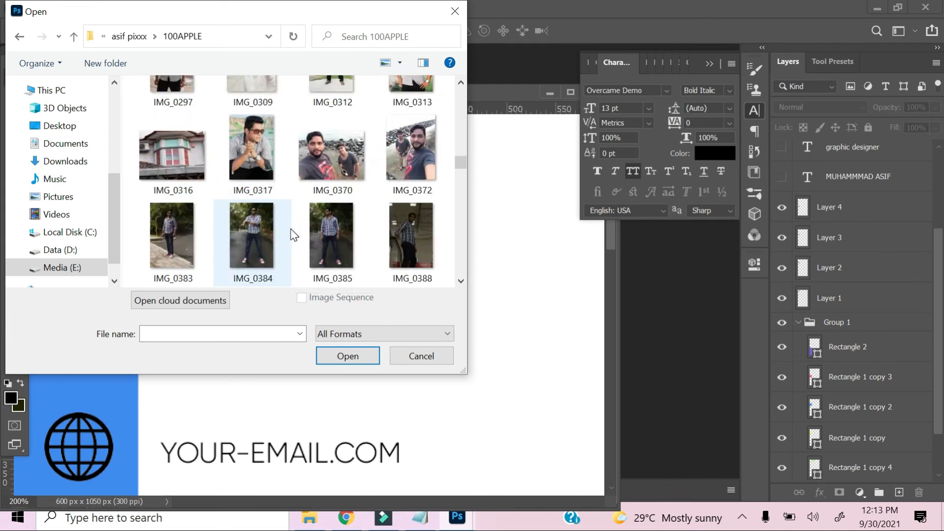
scroll(291, 228, "down", 10)
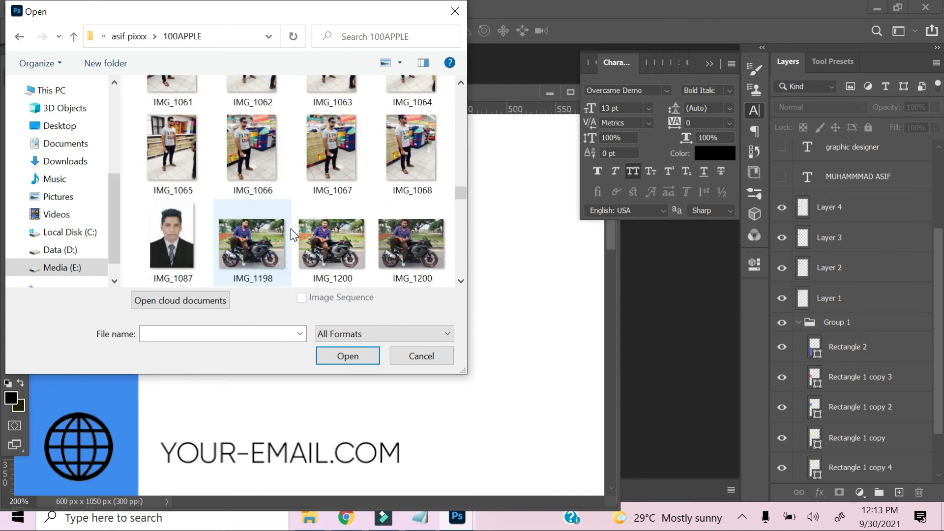
left_click(186, 154)
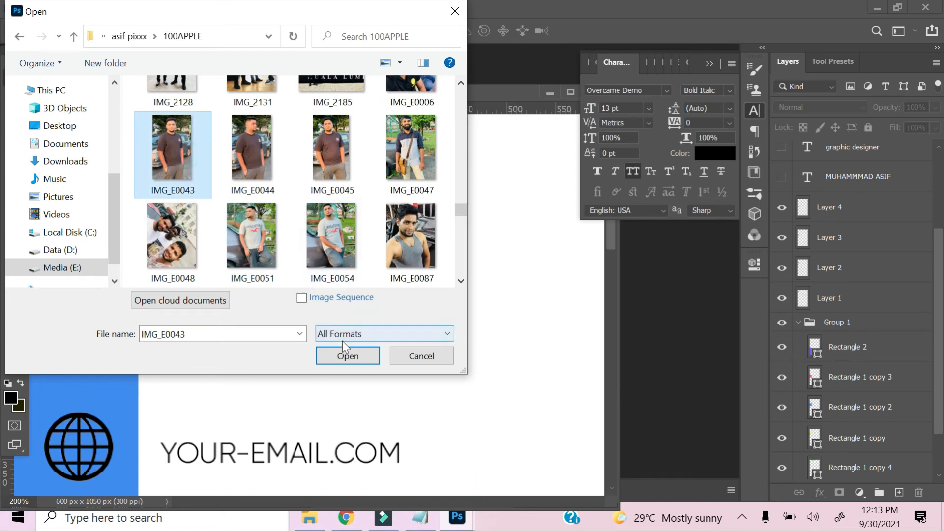
left_click(344, 351)
left_click_drag(17, 100, 275, 53)
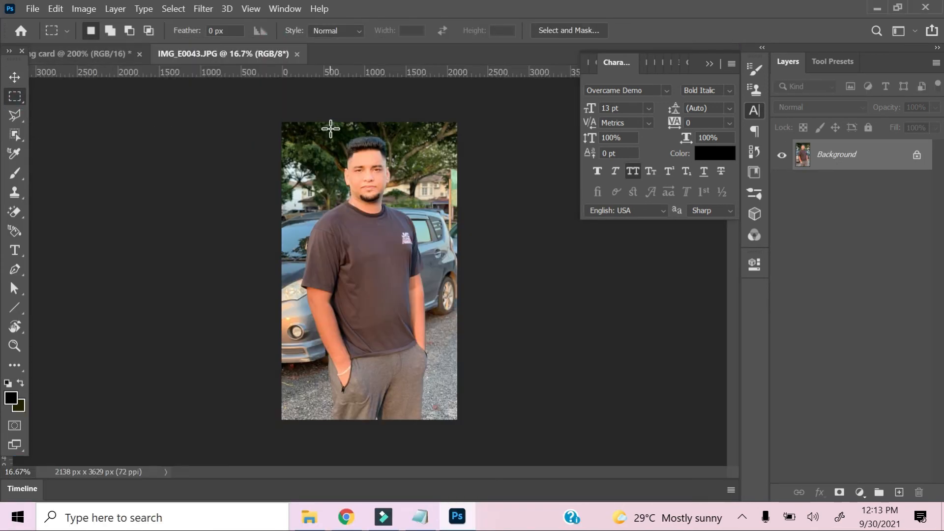
- Copy the head area of the portrait photo onto the card and scale it down to about 12.7% near the green square
left_click_drag(403, 199, 402, 221)
left_click_drag(402, 222, 264, 141)
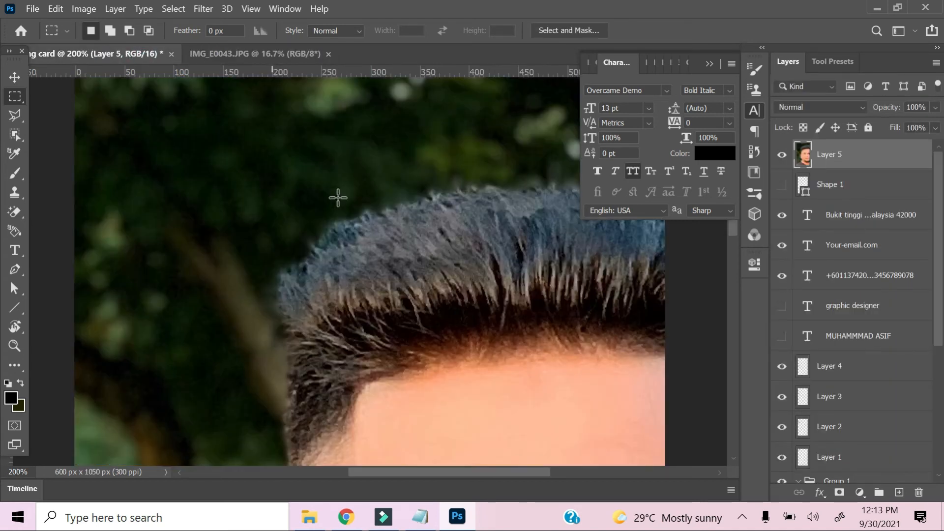
key("ctrl+0")
key("v")
left_click_drag(262, 84, 350, 129)
- Apply the photo's scaling and move the copied green rectangle's layer out of Group 1 to directly beneath the photo layer
left_click(314, 95)
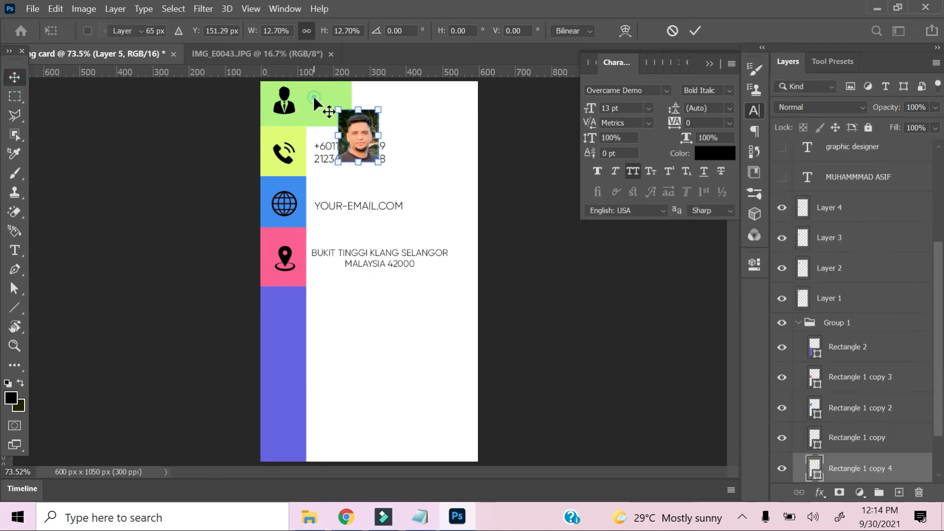
scroll(870, 442, "down", 2)
left_click_drag(869, 411, 870, 155)
scroll(865, 205, "up", 5)
left_click_drag(861, 327, 864, 181)
scroll(863, 197, "up", 3)
left_click_drag(860, 290, 855, 189)
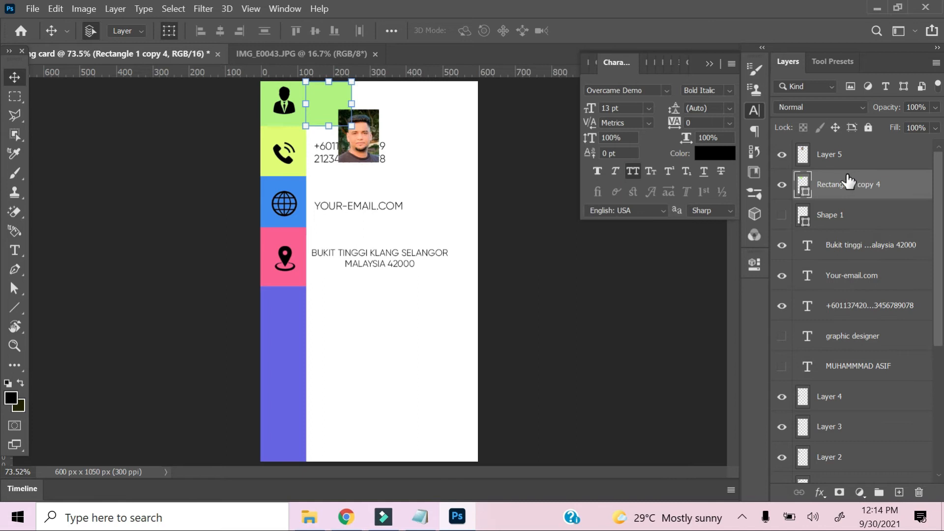
- Clip the portrait photo to the copied green rectangle, move it over that square and enlarge it to about 106.36%
right_click(838, 156)
left_click(715, 290)
left_click_drag(346, 124, 313, 93)
key("ctrl+plus")
key("ctrl+plus")
left_click_drag(331, 173, 369, 452)
left_click_drag(422, 395, 430, 403)
- Nudge the portrait photo until it meets the edge of the person icon block, and apply the transform
key("Right")
key("Right")
key("Right")
key("Right")
key("Right")
key("Right")
key("Right")
key("Right")
key("Right")
key("Right")
key("Right")
key("Right")
key("Down")
key("Down")
key("Down")
key("Down")
key("Down")
key("Down")
key("Left")
key("Left")
key("Left")
key("Left")
key("Left")
key("Left")
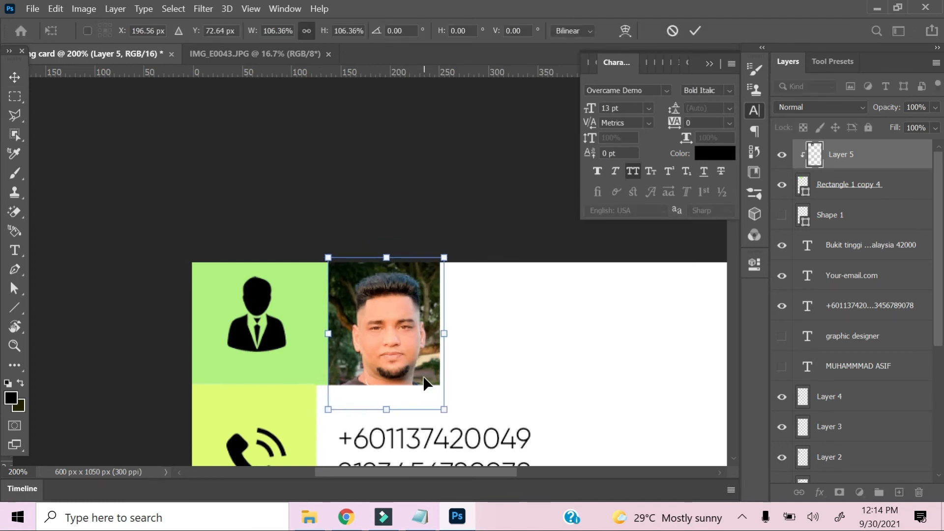
key("Left")
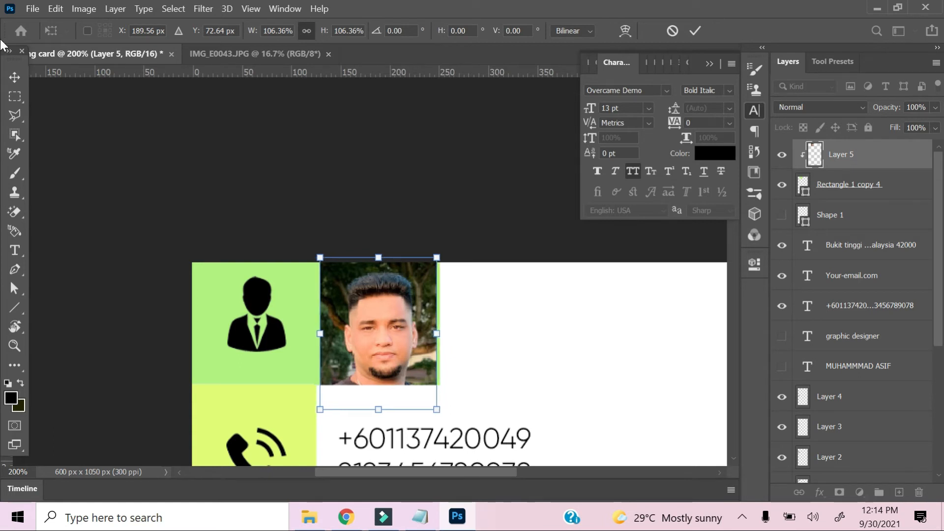
left_click(20, 80)
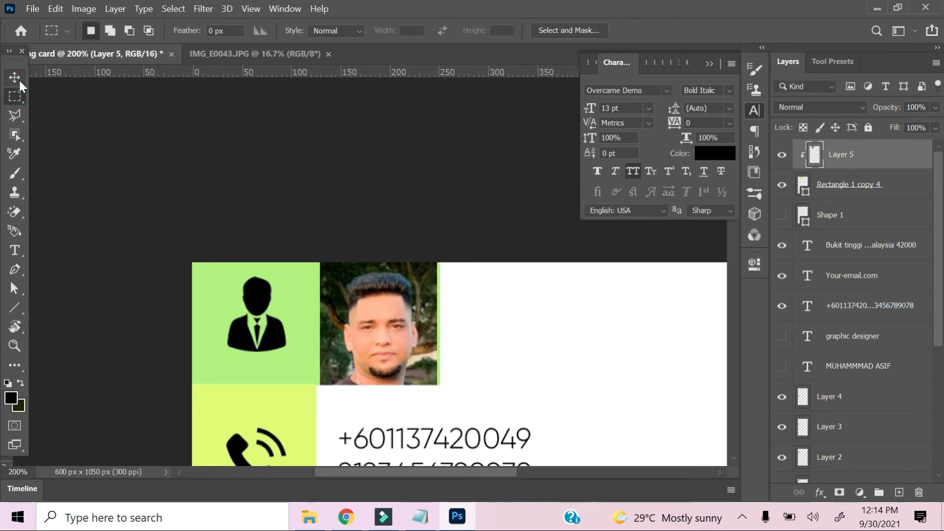
- Shift the copied green rectangle slightly left so its far edge lines up with the edge of the photo
left_click(831, 192)
key("v")
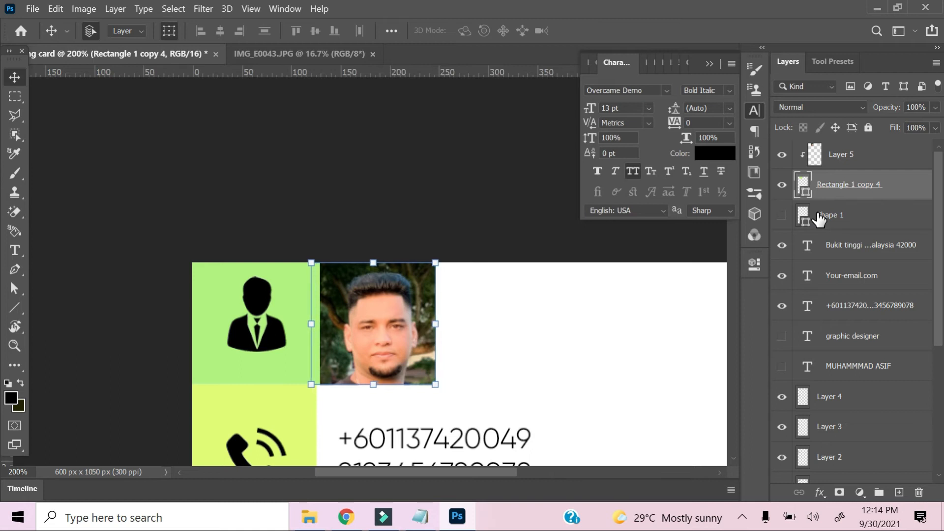
left_click(15, 96)
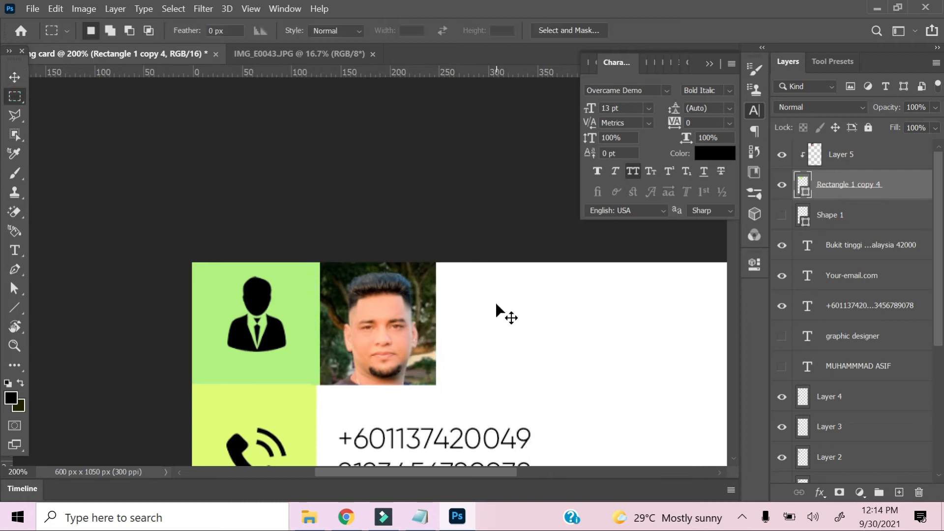
- Nudge the clipped photo up and slightly left to improve the framing of the head and shoulders
key("ctrl+0")
key("ctrl+plus")
key("ctrl+plus")
key("ctrl+plus")
left_click_drag(372, 197, 406, 373)
left_click(841, 155)
key("v")
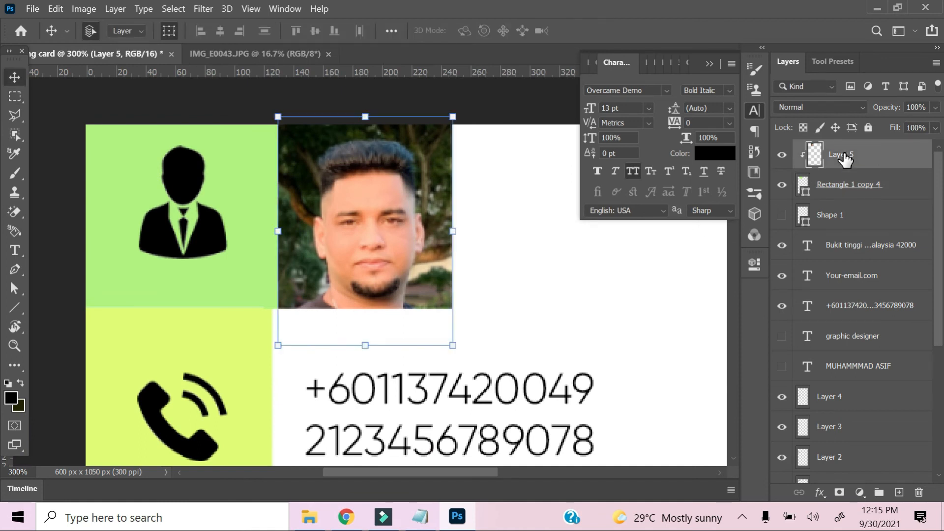
key("Up")
key("Up")
key("Up")
key("Up")
key("Up")
key("Up")
key("Left")
left_click(21, 96)
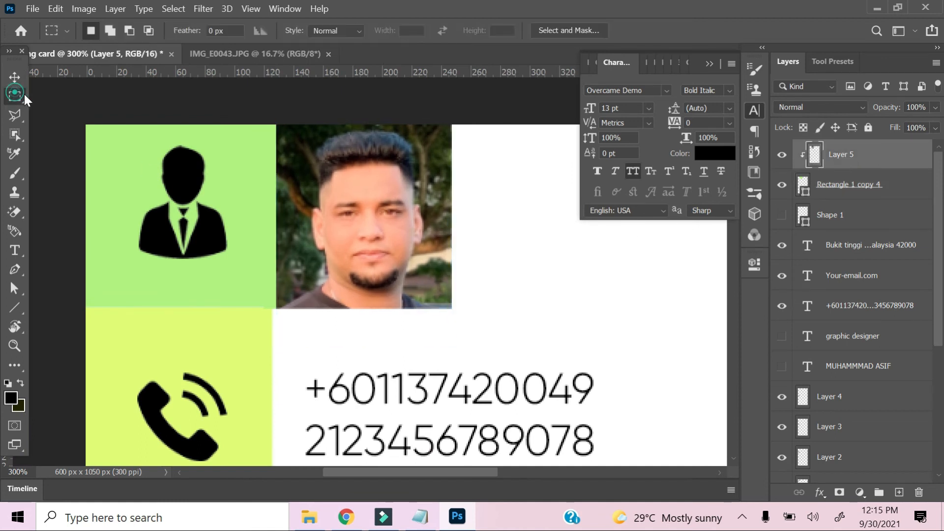
- Show the name, job title and underline layers and add them to the layer selection
left_click(781, 366)
left_click(782, 336)
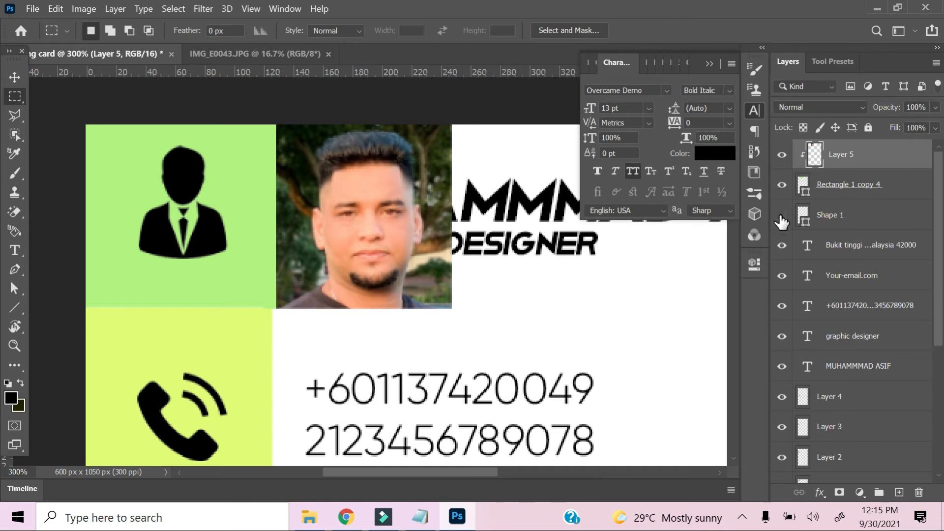
left_click(858, 365, "ctrl")
left_click(842, 337, "ctrl")
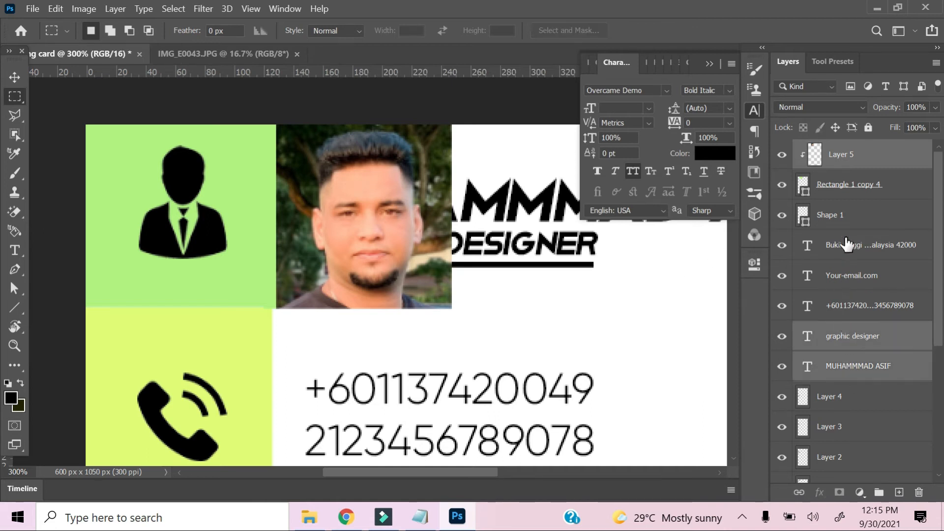
left_click(842, 221, "ctrl")
key("ctrl+minus")
key("v")
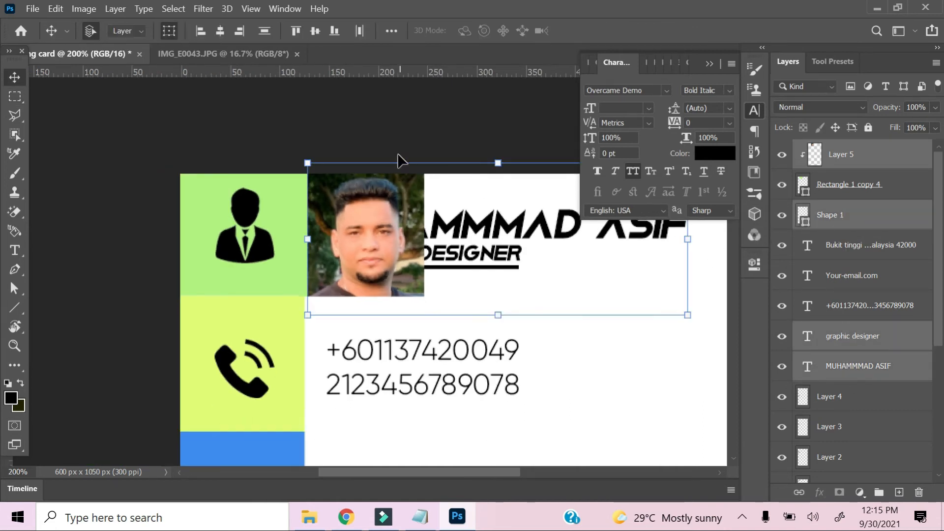
left_click_drag(302, 168, 425, 213)
left_click_drag(819, 209, 803, 260)
left_click_drag(311, 168, 443, 195)
key("ctrl+z")
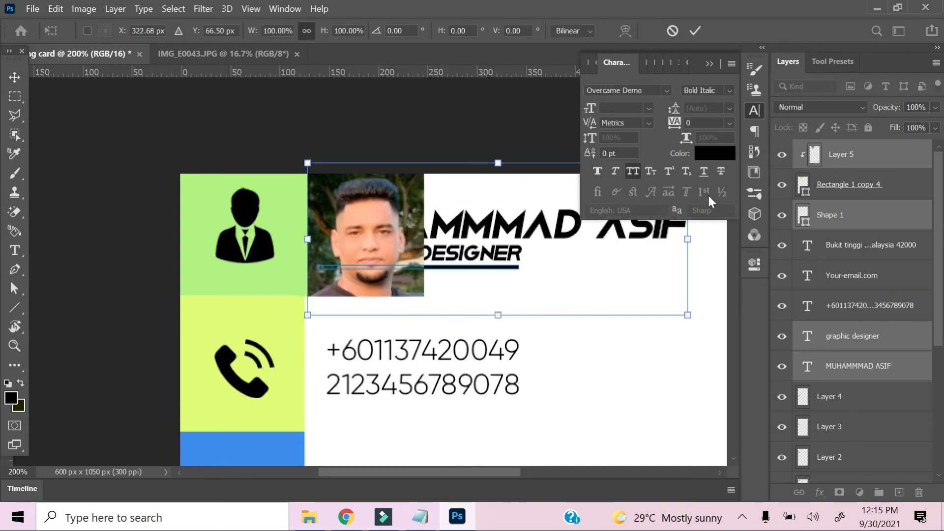
- Exclude the photo layer from the selection and scale the name, job title and underline down to about 65.43%
left_click(851, 219, "ctrl")
left_click(847, 165, "ctrl")
left_click(835, 217, "ctrl")
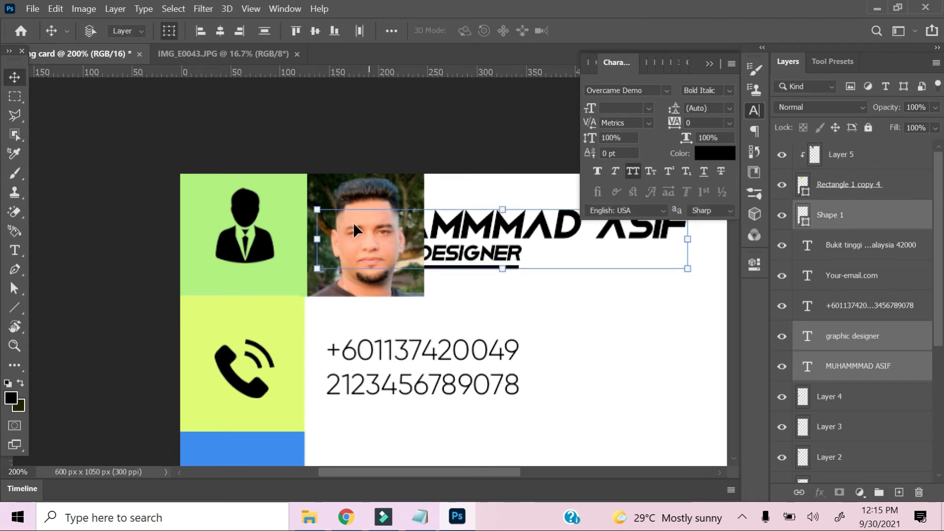
left_click_drag(320, 214, 469, 232)
key("ctrl+minus")
- Nudge the scaled name, job title and underline into place directly beside the portrait photo
key("Up")
key("Up")
key("Up")
key("Up")
key("Up")
key("Left")
key("Left")
key("Left")
key("Left")
key("Left")
key("Left")
key("Up")
key("Left")
key("Left")
key("Left")
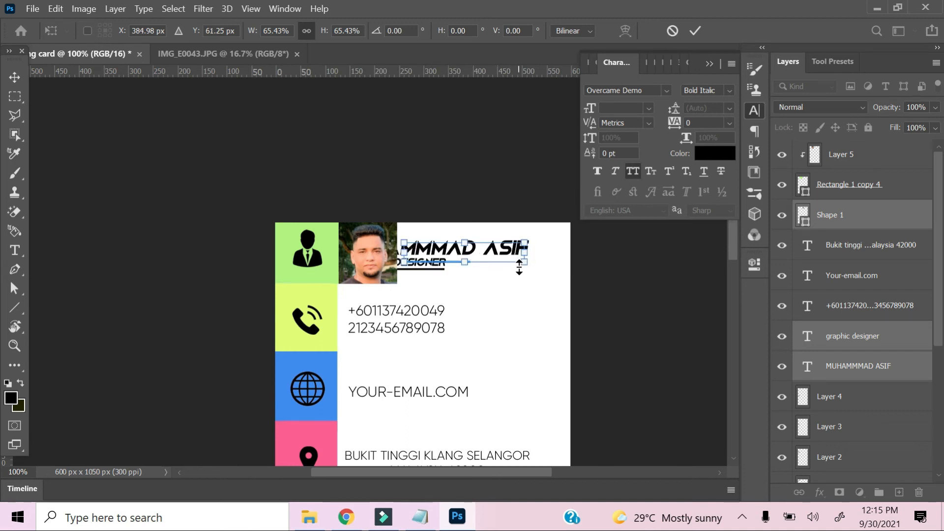
key("Left")
key("Left")
- Set the name text's font size to 10 pt and move the job title and its underline slightly down
left_click(472, 245)
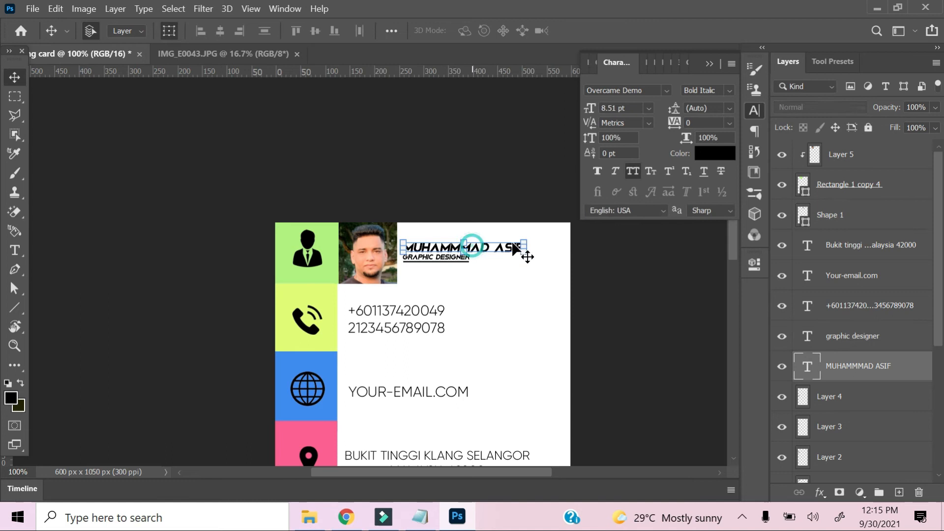
left_click_drag(590, 118, 598, 113)
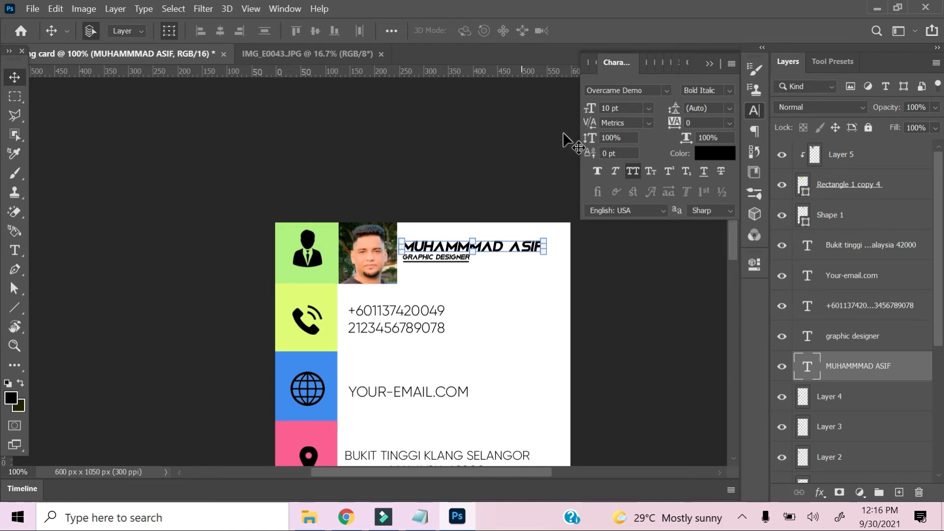
left_click(871, 341)
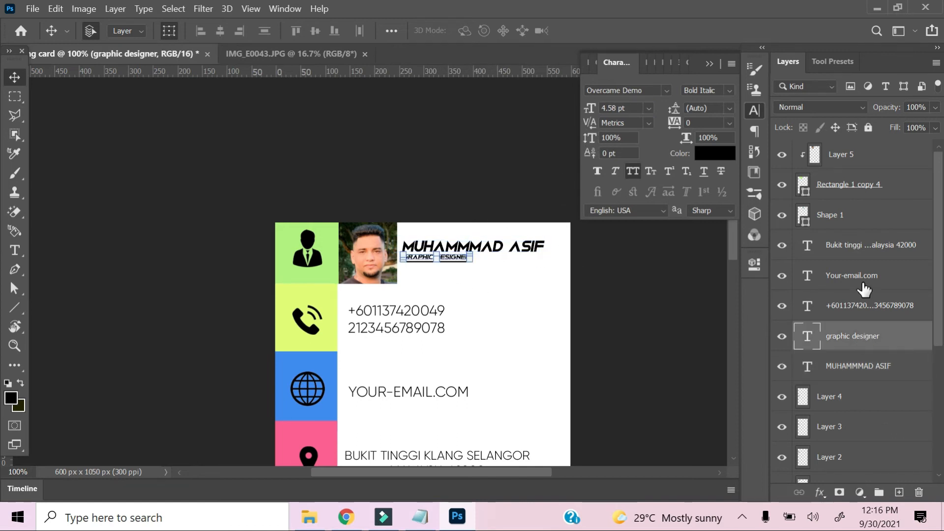
left_click(840, 218, "ctrl")
key("Up")
key("Up")
key("Up")
key("Left")
- Nudge the name text slightly down and right so it sits closer above the job title
left_click(860, 347)
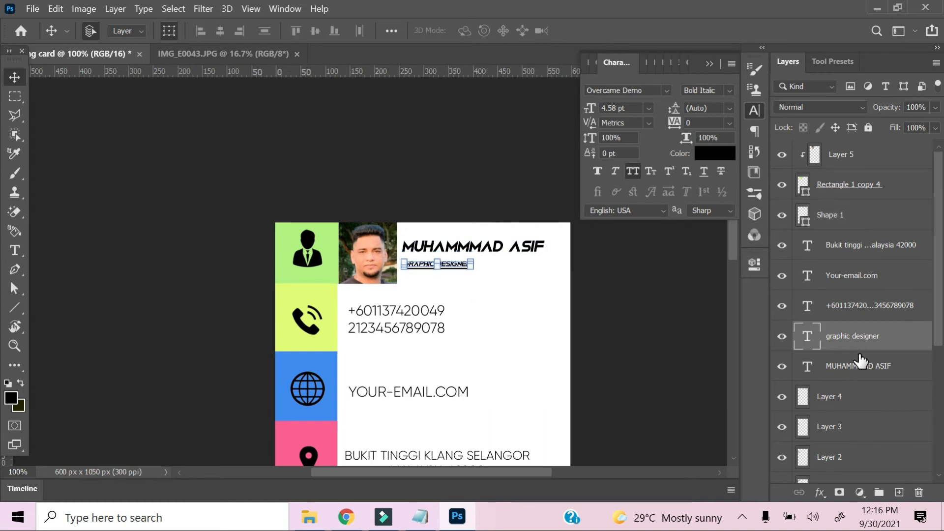
left_click(860, 363)
key("Down")
key("Down")
key("Down")
key("Down")
key("Down")
key("Down")
key("Down")
key("Right")
key("Right")
key("Right")
key("Right")
key("Right")
key("Right")
key("Right")
key("Right")
key("Right")
key("Right")
key("Down")
key("Down")
key("Right")
key("Right")
left_click(15, 96)
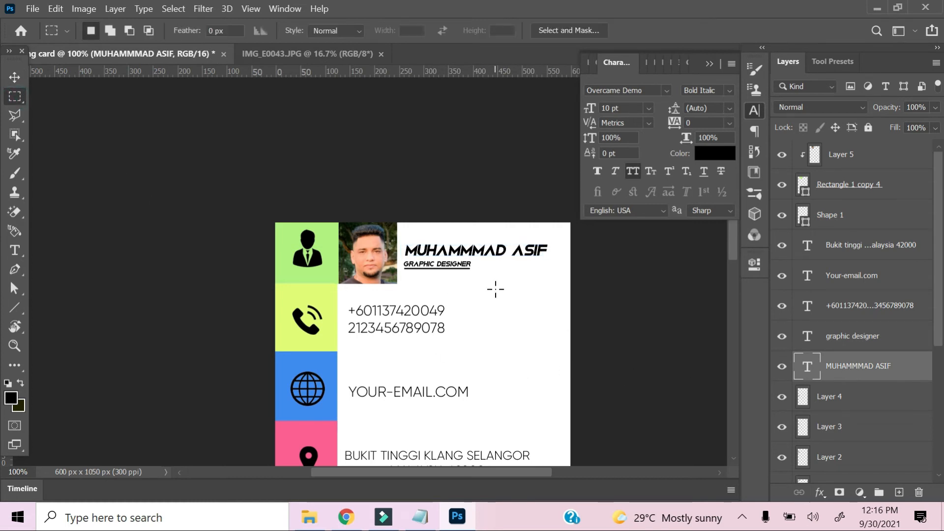
key("ctrl+minus")
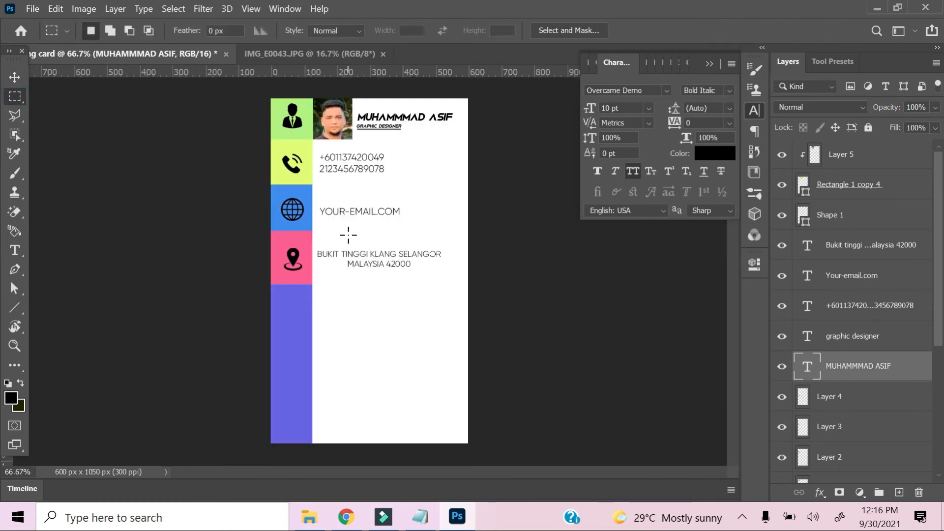
- Close the portrait photo file and open the logo file own tmp 1 from the D: my logos > DP folder
left_click(383, 54)
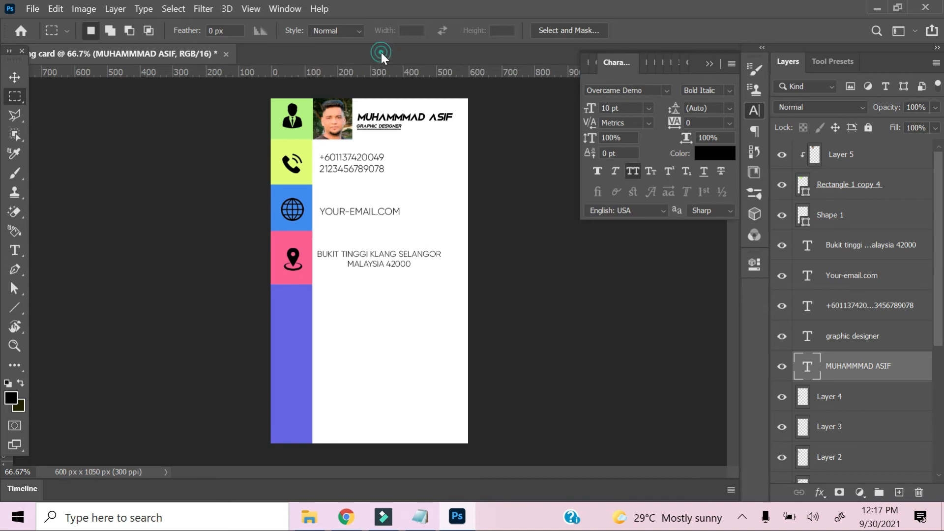
left_click_drag(134, 54, 138, 78)
double_click(364, 76)
left_click(59, 250)
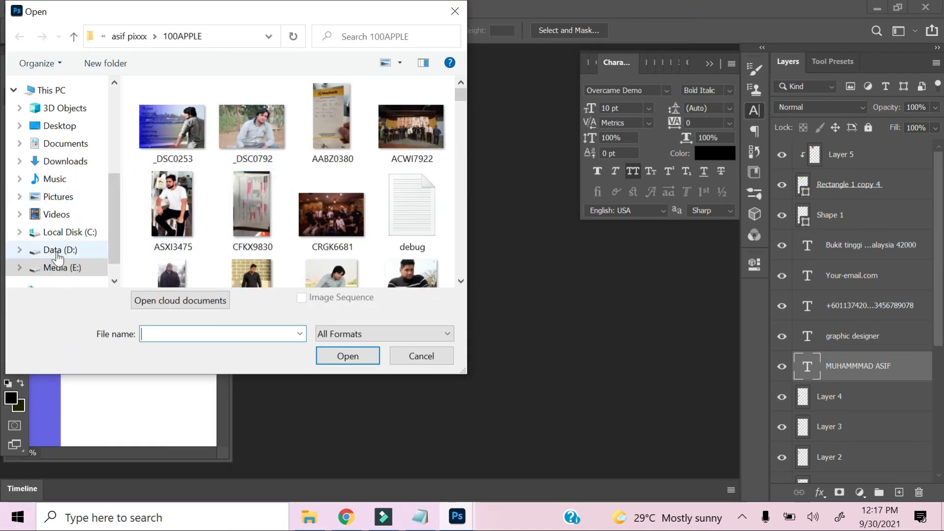
double_click(335, 121)
double_click(171, 120)
left_click(338, 115)
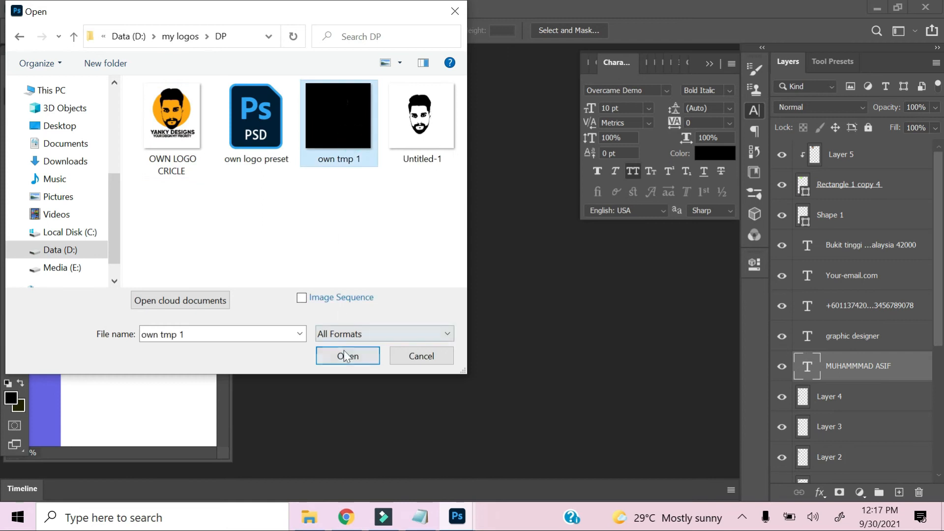
left_click(347, 356)
- Copy the logo artwork onto the visiting card and dock the document windows back as tabs
left_click_drag(222, 148, 139, 92)
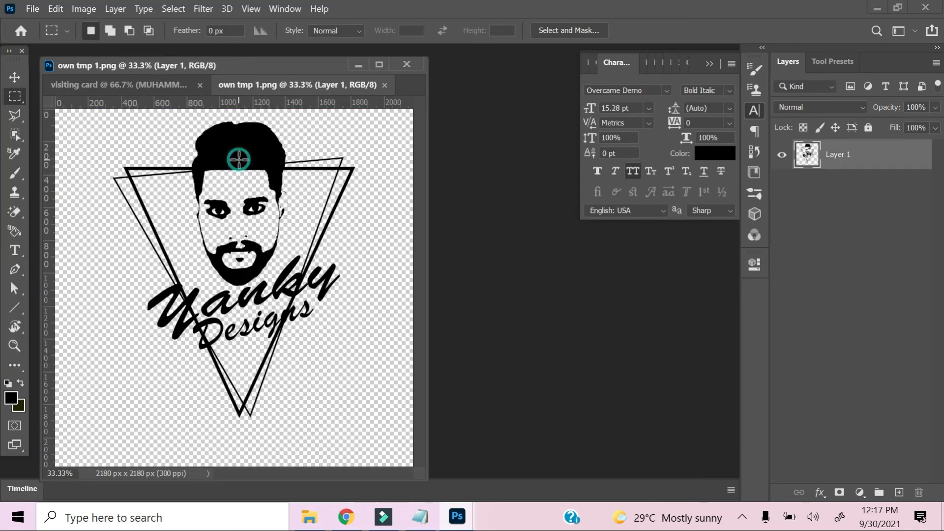
key("v")
left_click_drag(243, 157, 225, 363)
left_click_drag(281, 70, 308, 50)
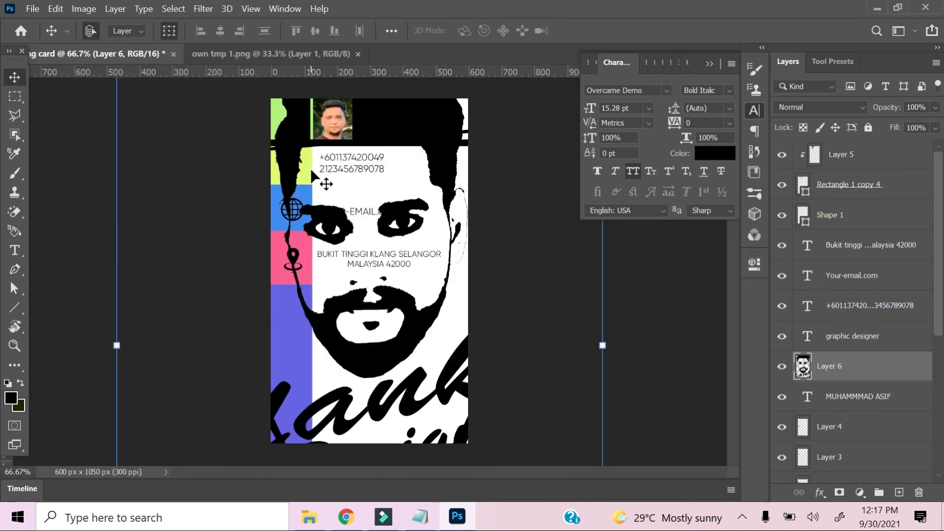
- Scale the copied logo down to about 21.24% on the lower half of the card
key("ctrl+t")
key("ctrl+0")
left_click_drag(476, 438, 376, 318)
key("ctrl+plus")
key("ctrl+plus")
key("ctrl+plus")
key("ctrl+plus")
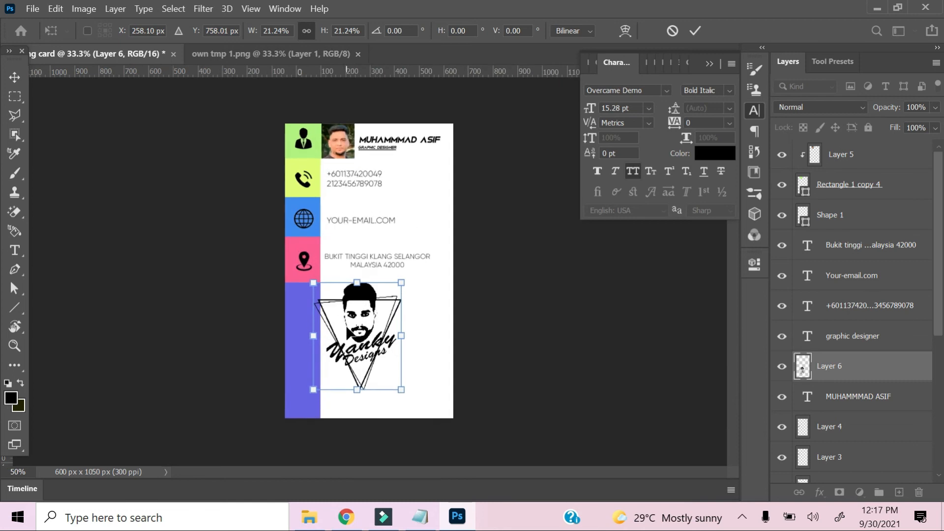
- Reduce the logo further to about 11.01%, place it just below the address text, and apply the transform
left_click_drag(191, 206, 268, 297)
left_click_drag(325, 357, 350, 305)
key("ctrl+minus")
left_click_drag(405, 325, 354, 259)
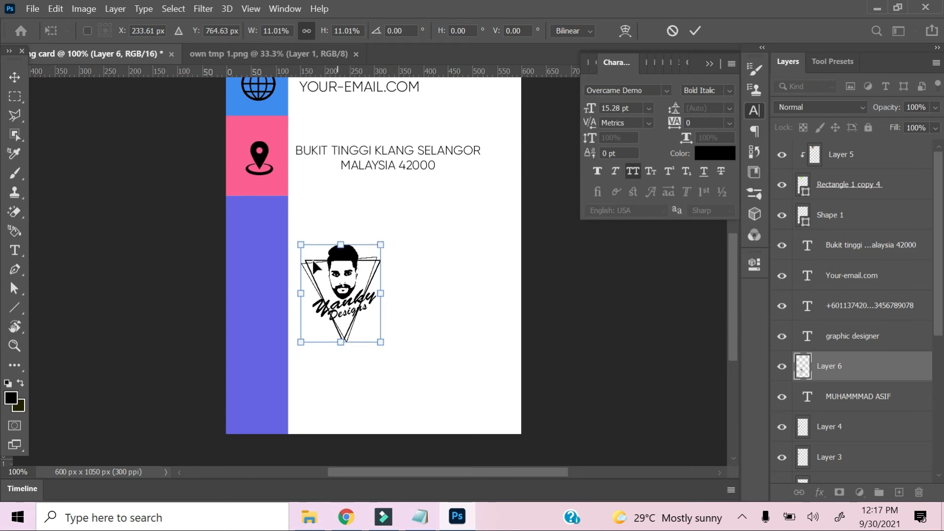
left_click_drag(299, 246, 349, 234)
key("Return")
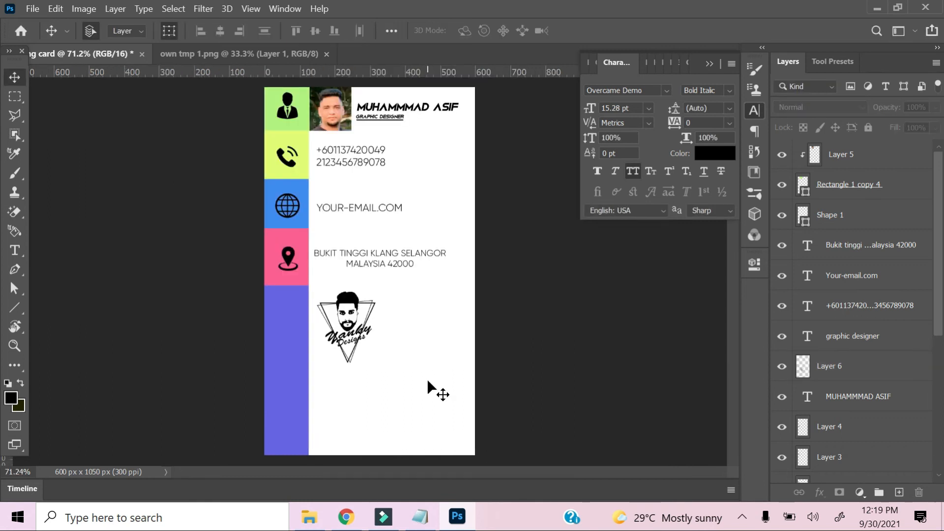
- Duplicate the name text layer and move the copy directly beneath the logo
left_click(870, 402)
key("ctrl+j")
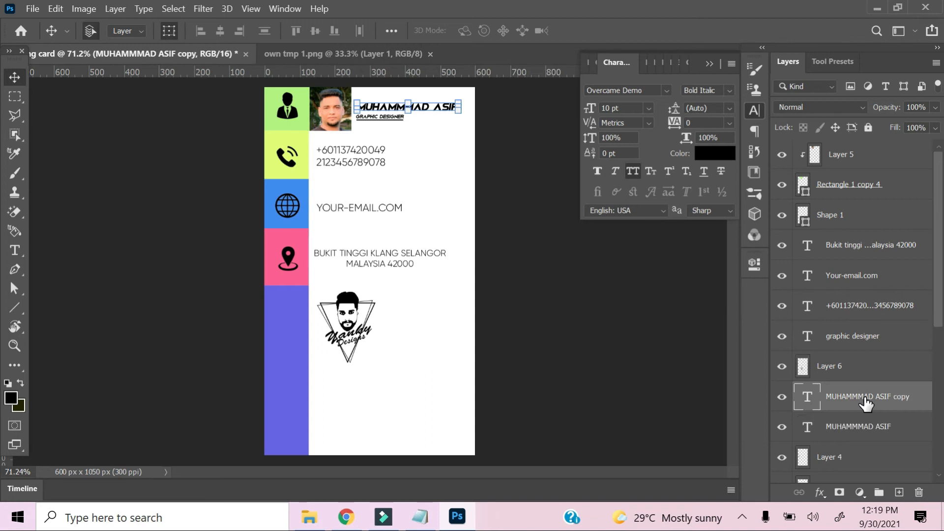
key("shift+Down")
key("shift+Down")
key("shift+Down")
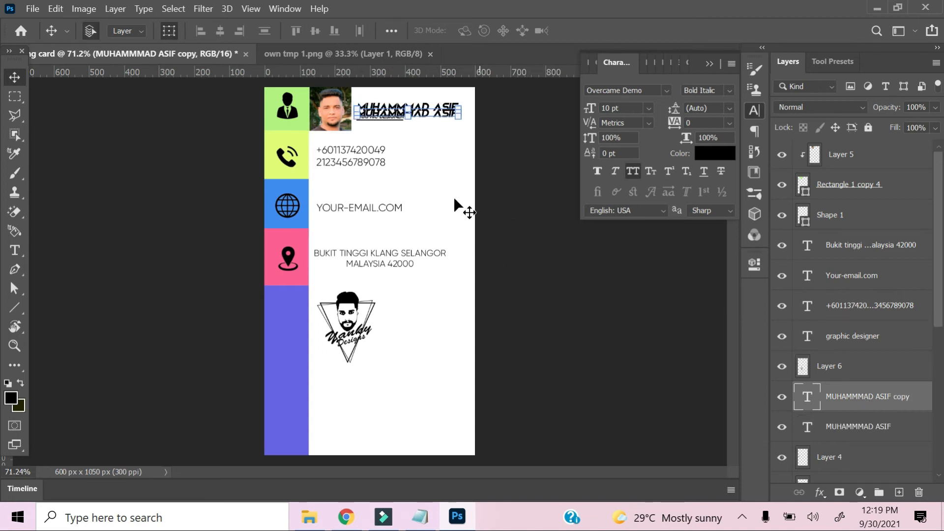
left_click_drag(418, 124, 394, 378)
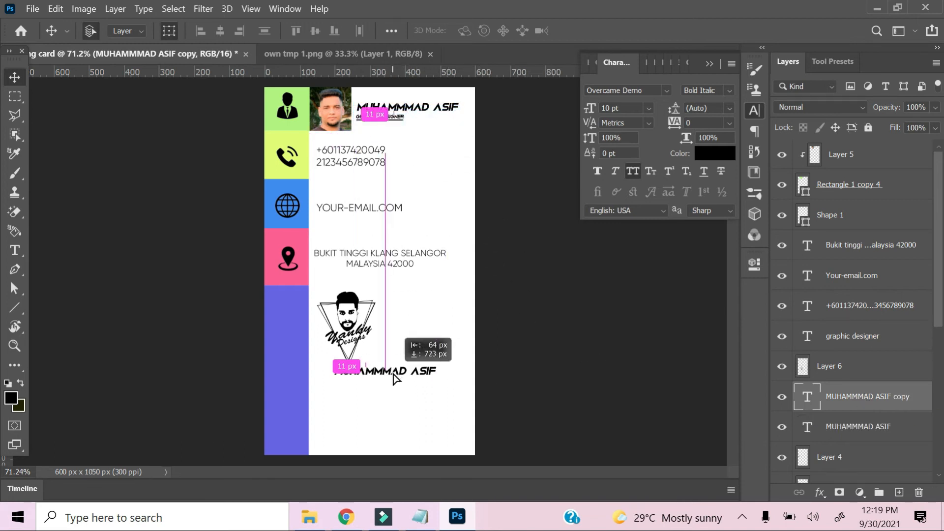
- Replace the duplicated text beneath the logo with "yanky designs"
key("t")
triple_click(431, 374)
type("YANKY DESIGNS")
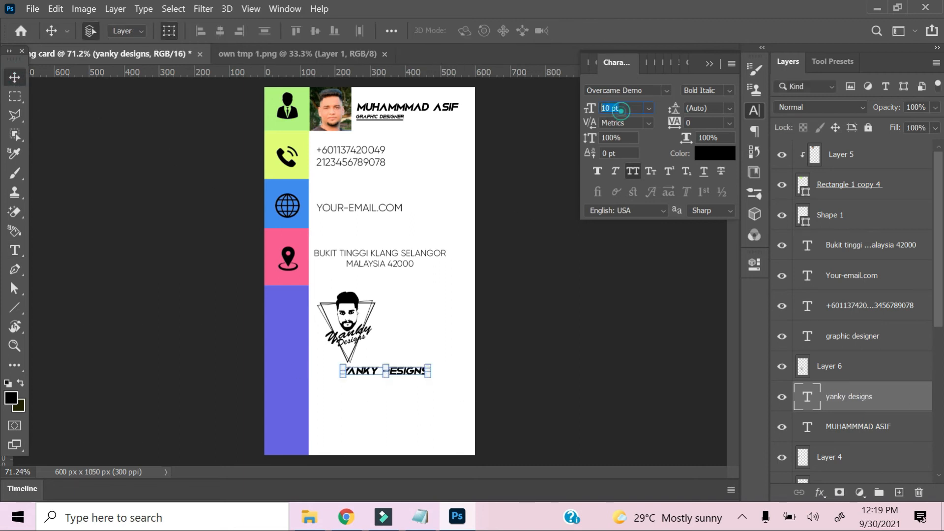
- Set the "yanky designs" caption's font size to 13 pt and nudge it down and to the left beneath the logo
type("3")
key("Return")
key("Down")
key("Down")
key("Down")
key("Down")
key("Down")
key("Down")
key("Down")
key("Left")
key("Left")
key("Left")
key("Left")
key("Left")
key("Left")
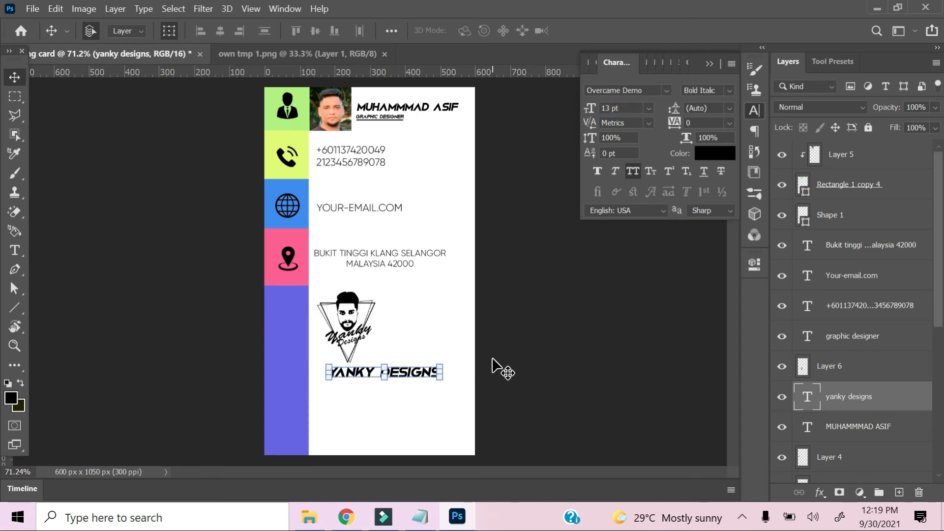
- Increase the "yanky designs" caption's font size to 14 pt and nudge it up closer to the logo
left_click(723, 92)
left_click(636, 104)
left_click(410, 418)
left_click(403, 368)
key("Return")
key("Up")
key("Up")
key("Up")
key("Up")
key("Up")
key("Up")
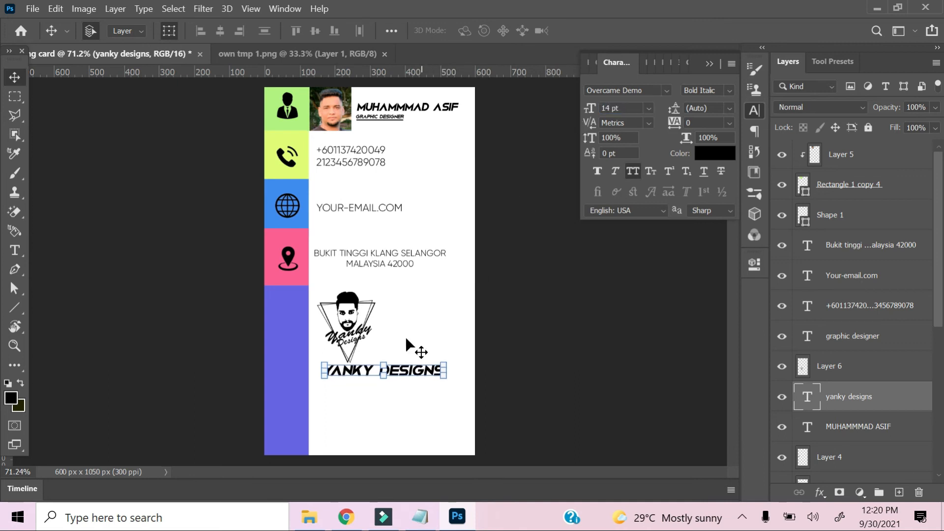
- Duplicate the purple rectangle and reduce the copy to about 76.15% width and 26.38% height in the card's lower-right corner
left_click(367, 437)
left_click(297, 386)
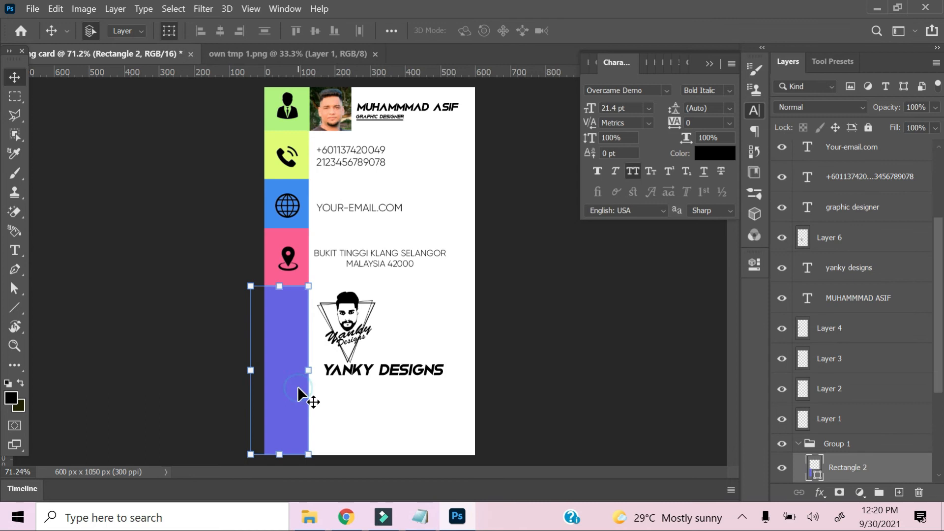
key("ctrl+j")
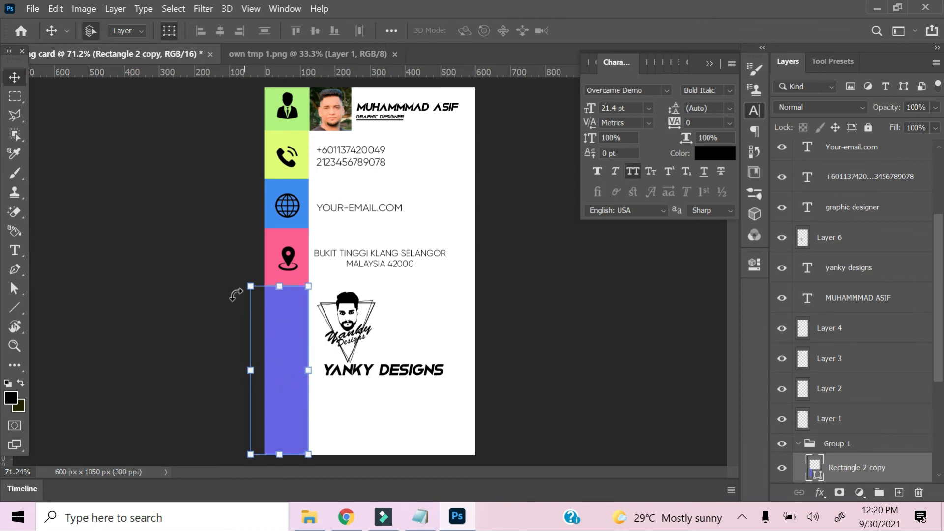
left_click_drag(284, 287, 450, 432)
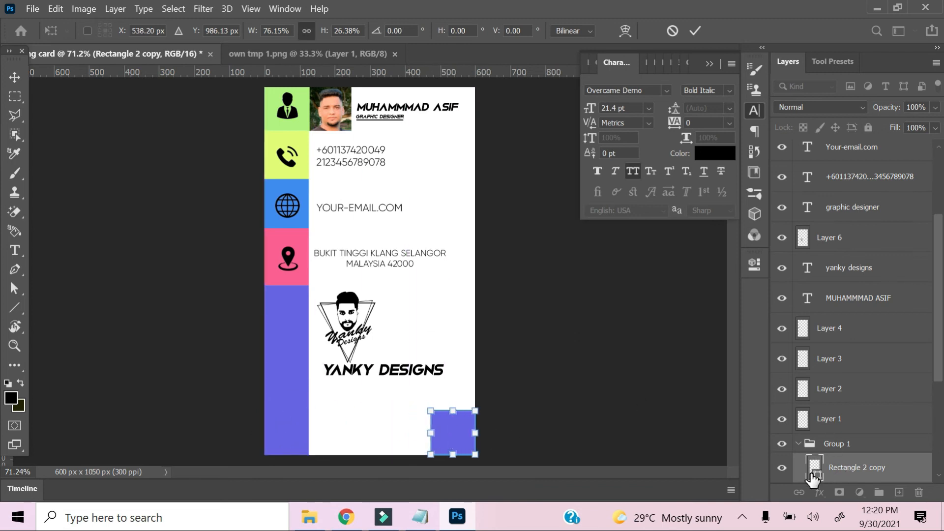
- Recolor the corner square to dark blue 1a179d and close the own tmp 1.png document
double_click(812, 473)
left_click_drag(392, 137, 393, 173)
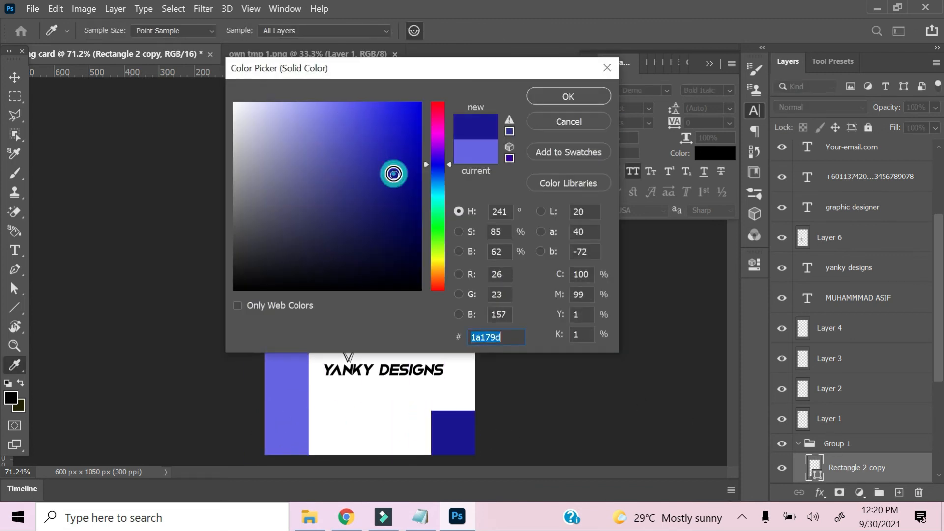
left_click(549, 99)
left_click(324, 52)
left_click(396, 53)
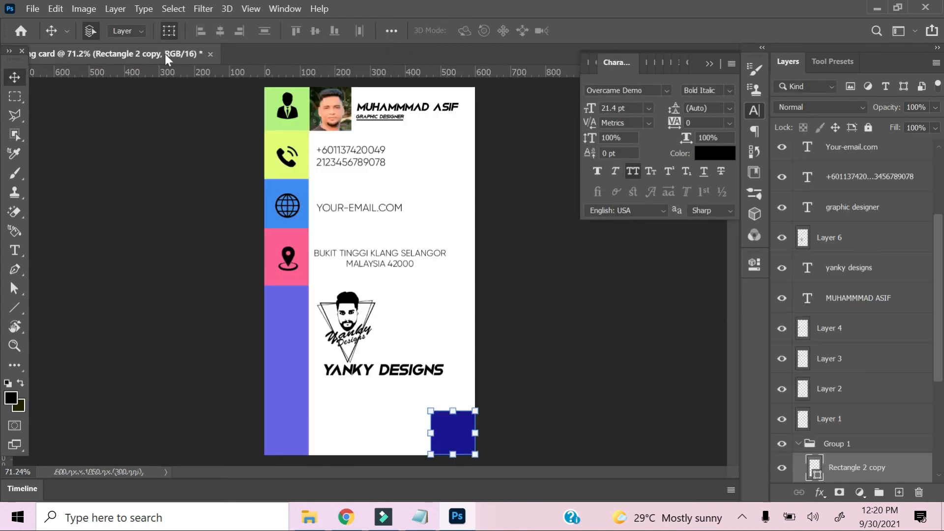
- Open the websiteQRCode_noFrame image from the icons folder on the Data (D:) drive
left_click_drag(164, 54, 162, 93)
key("ctrl+o")
left_click(50, 142)
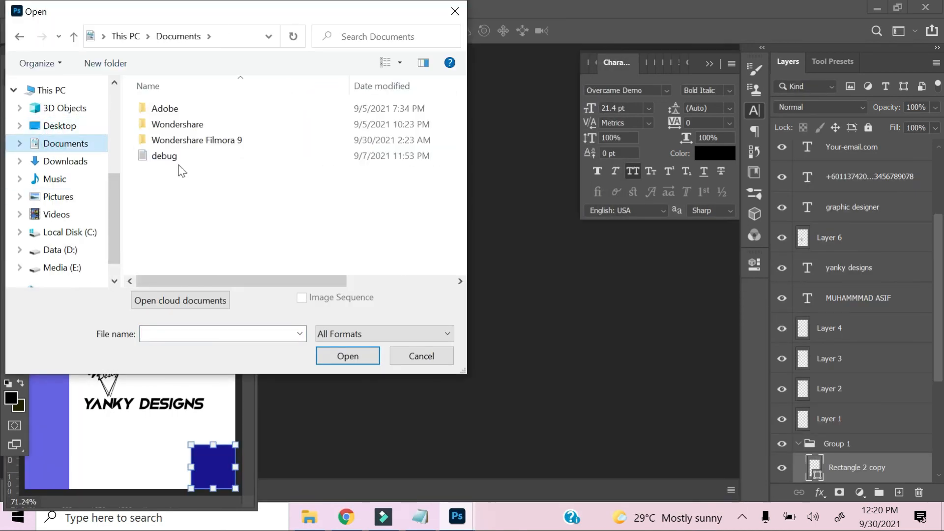
left_click(64, 161)
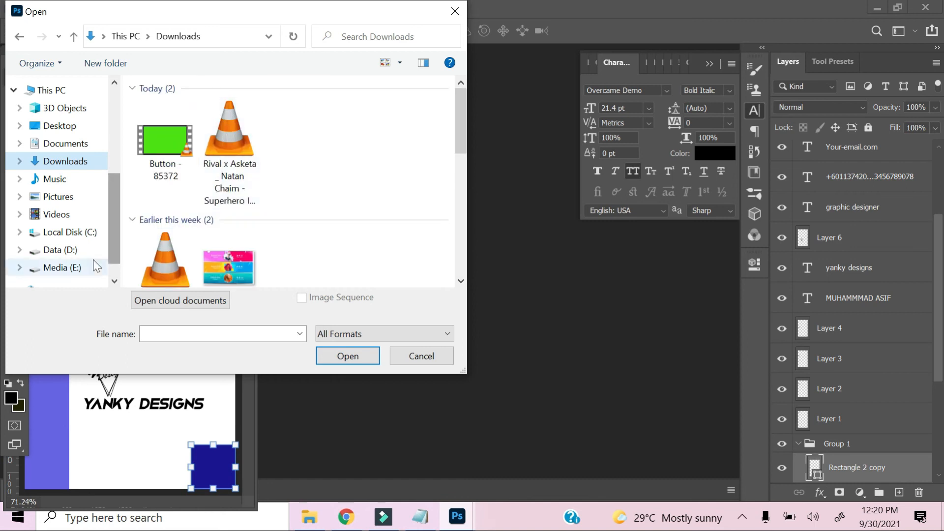
left_click(60, 250)
double_click(182, 155)
scroll(329, 265, "down", 5)
left_click(172, 226)
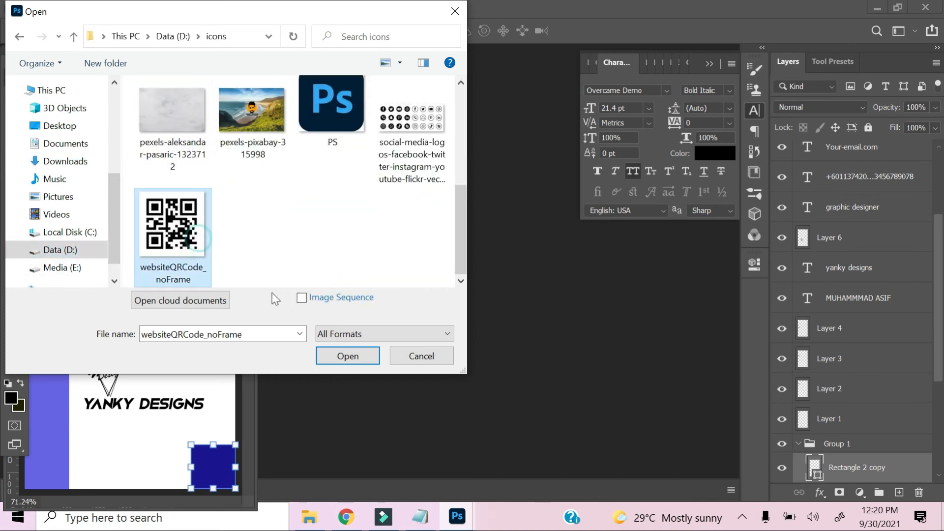
left_click(340, 358)
- Copy the QR code into the visiting card and scale it to about 6.34% over the dark blue corner square
left_click_drag(234, 103, 255, 275)
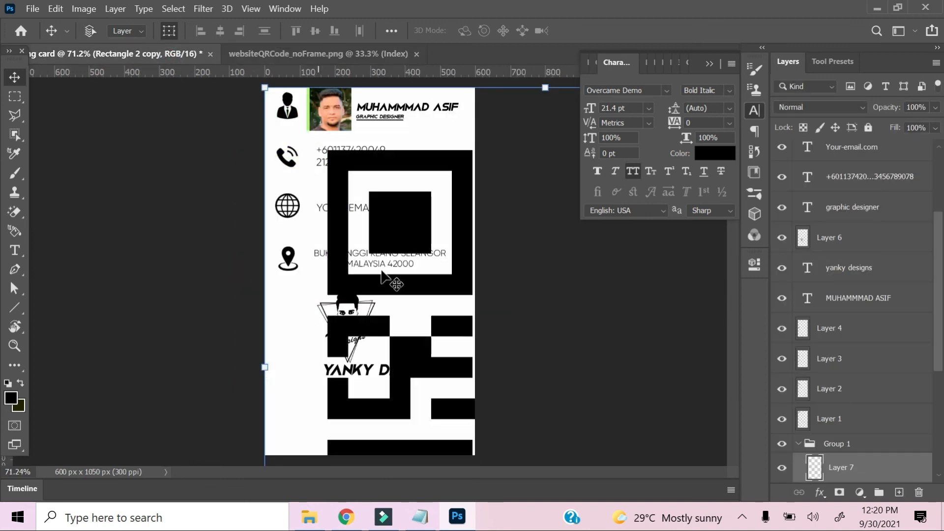
left_click_drag(266, 89, 410, 337)
key("ctrl+plus")
key("ctrl+plus")
key("ctrl+plus")
left_click_drag(313, 362, 393, 230)
left_click_drag(411, 220, 397, 291)
left_click_drag(382, 347, 356, 311)
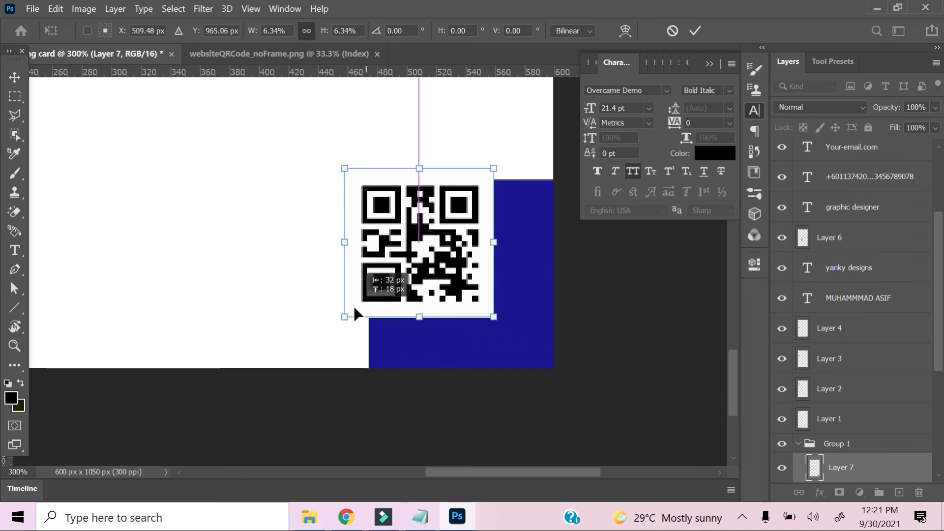
left_click_drag(444, 281, 444, 286)
- Enlarge the QR code to about 7.81%, nudge it over the dark blue square, and apply the transform
left_click_drag(494, 322, 534, 355)
key("Up")
key("Up")
key("Up")
key("Up")
key("Down")
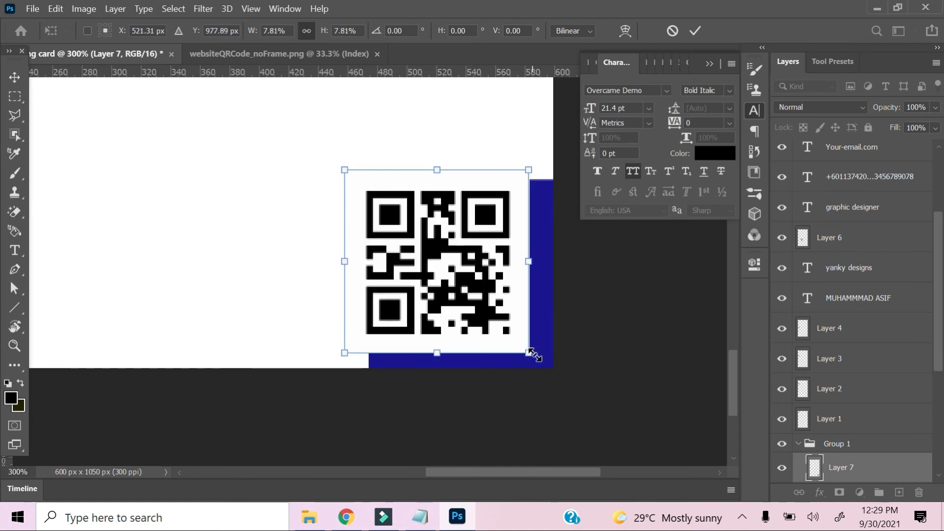
key("Up")
key("Up")
key("Up")
key("Right")
key("Right")
left_click(116, 147)
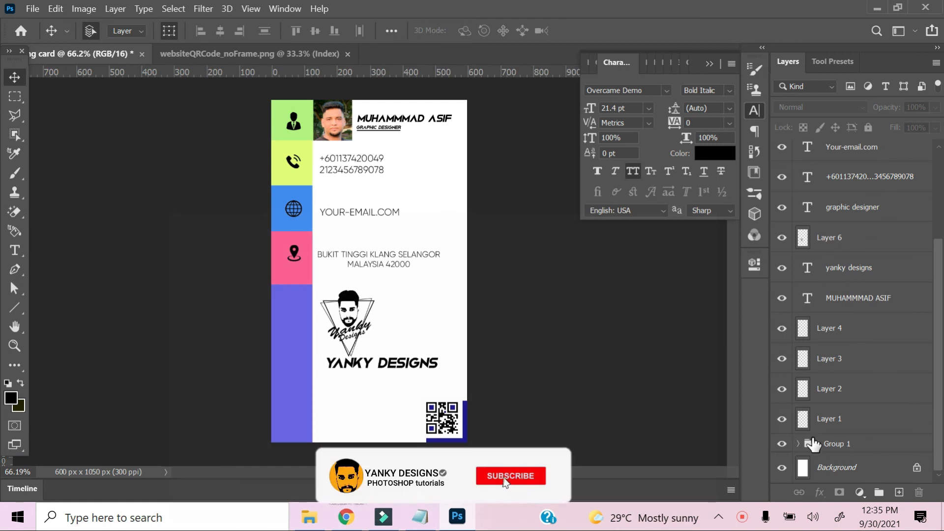
- Hide Group 1 and all icon, text, photo and logo layers, and unlock the white background layer
left_click(781, 443)
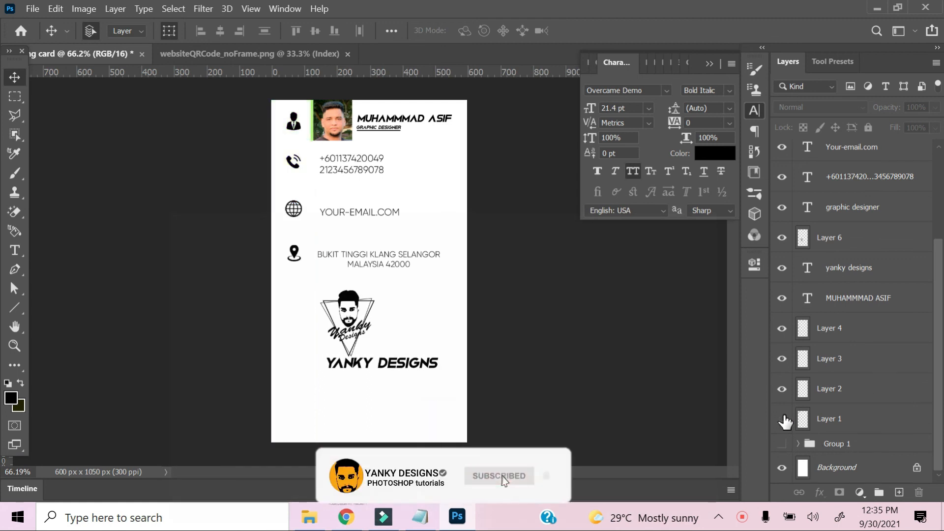
left_click_drag(784, 307, 793, 276)
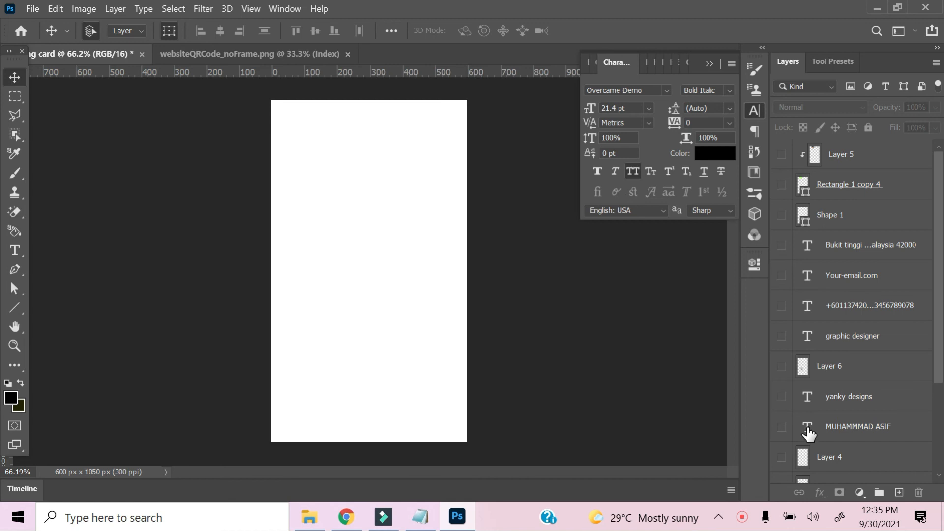
scroll(831, 457, "down", 3)
left_click(913, 468)
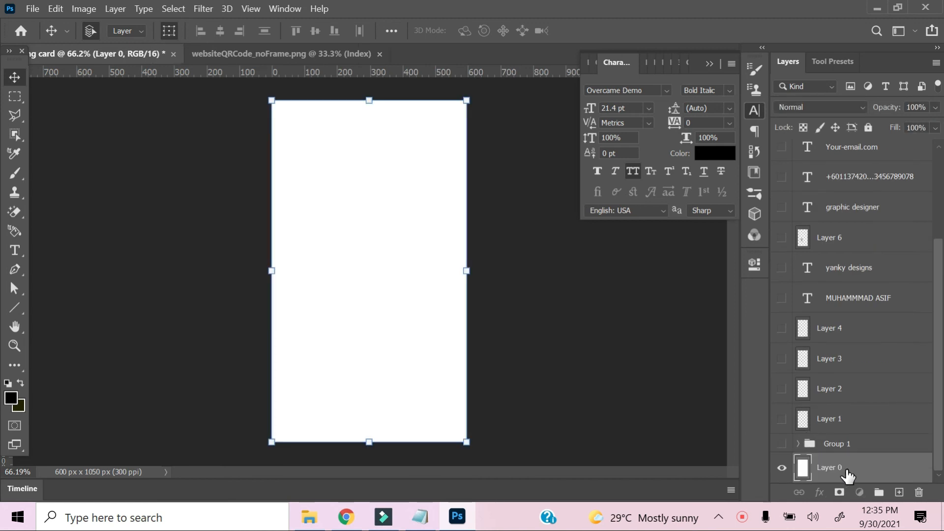
- Add a solid color fill layer in light violet 9792ff above the white base layer
left_click(859, 491)
left_click(842, 225)
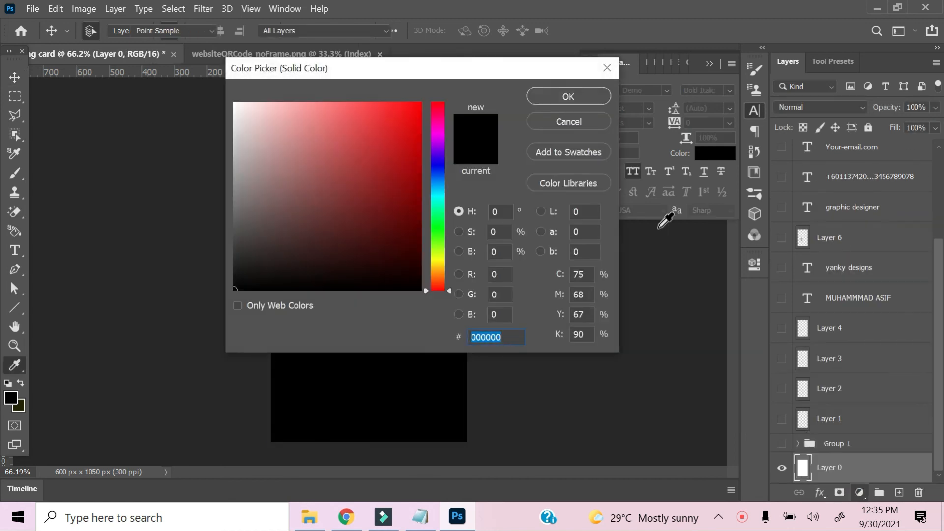
left_click(440, 154)
mouse_move(410, 131)
left_mouse_down()
mouse_move(364, 98)
mouse_move(429, 166)
left_mouse_up()
left_click(429, 163)
mouse_move(400, 122)
left_mouse_down()
mouse_move(362, 99)
mouse_move(310, 97)
left_mouse_up()
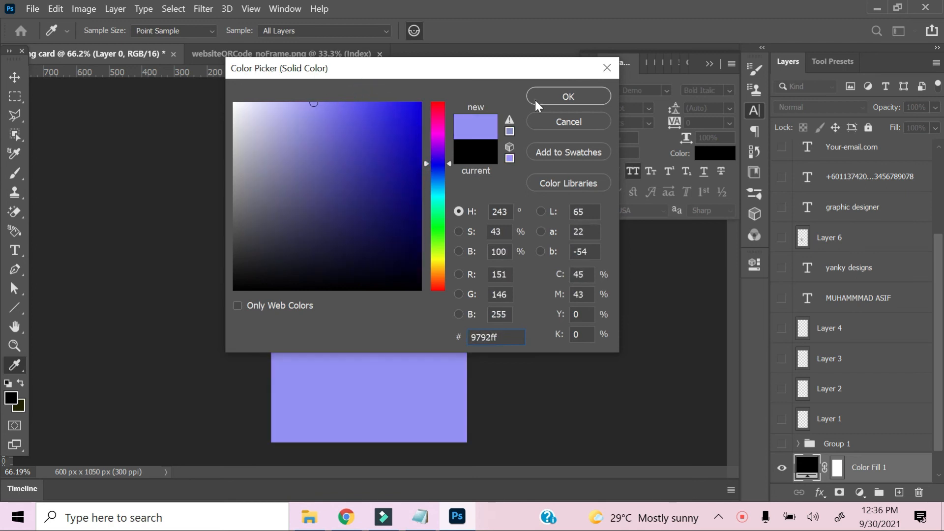
left_click(536, 98)
- Lock the white base layer, Layer 0
scroll(866, 406, "down", 1)
left_click(860, 468)
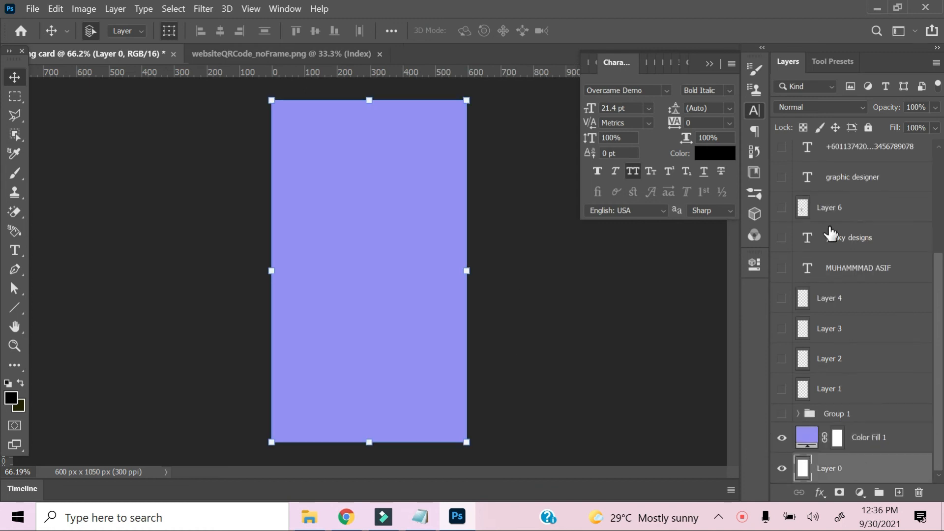
left_click(868, 127)
- Show Group 1 and move the QR code and dark blue square up, away from the card's bottom corner
left_click(783, 414)
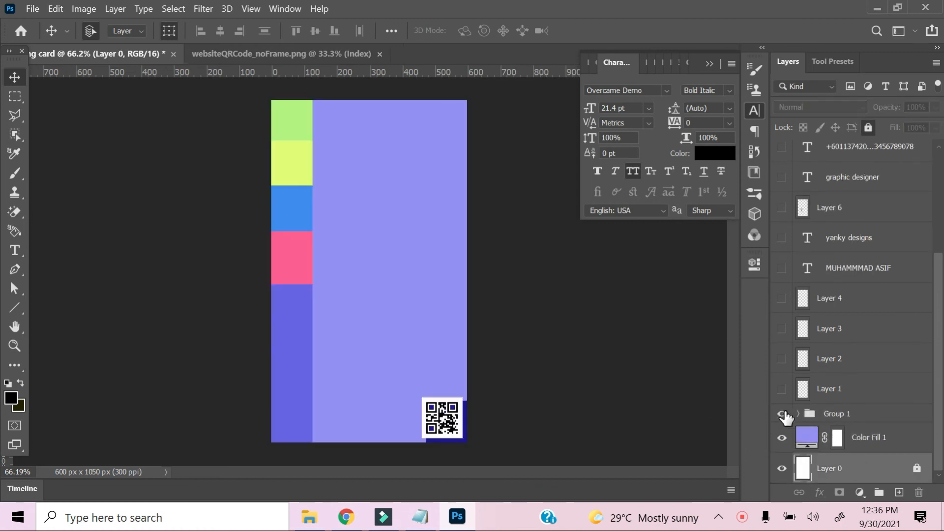
left_click_drag(432, 418, 426, 292)
left_click_drag(451, 426, 399, 192)
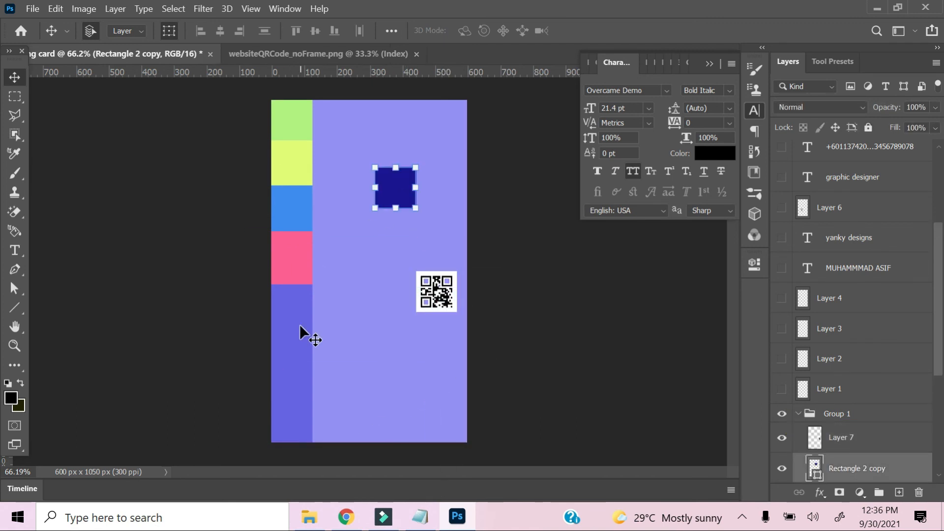
left_click(348, 400, "ctrl")
left_click(15, 97)
left_click_drag(314, 98, 270, 444)
left_click(245, 333)
left_click(15, 77)
- Select the five colored blocks along the card's left edge and rotate them 90° clockwise
left_click_drag(245, 85, 280, 422)
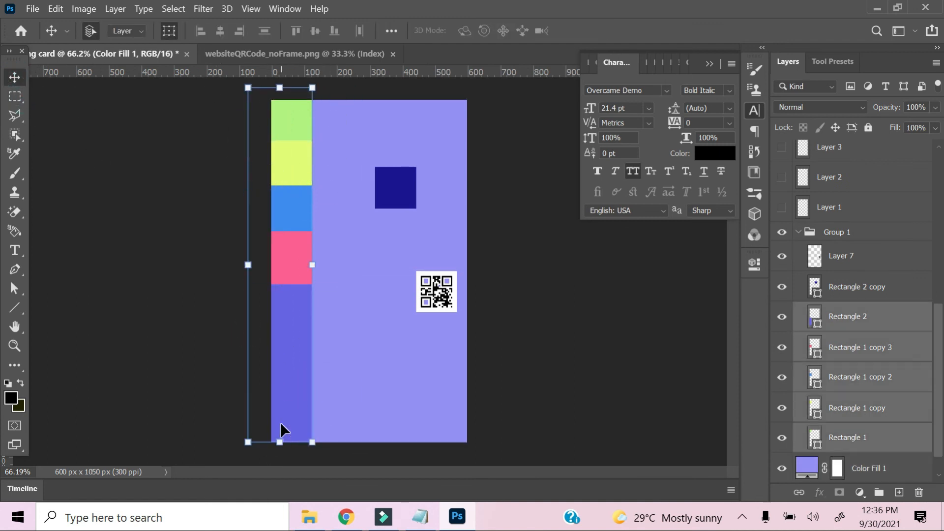
right_click(294, 363)
key("Escape")
key("ctrl+t")
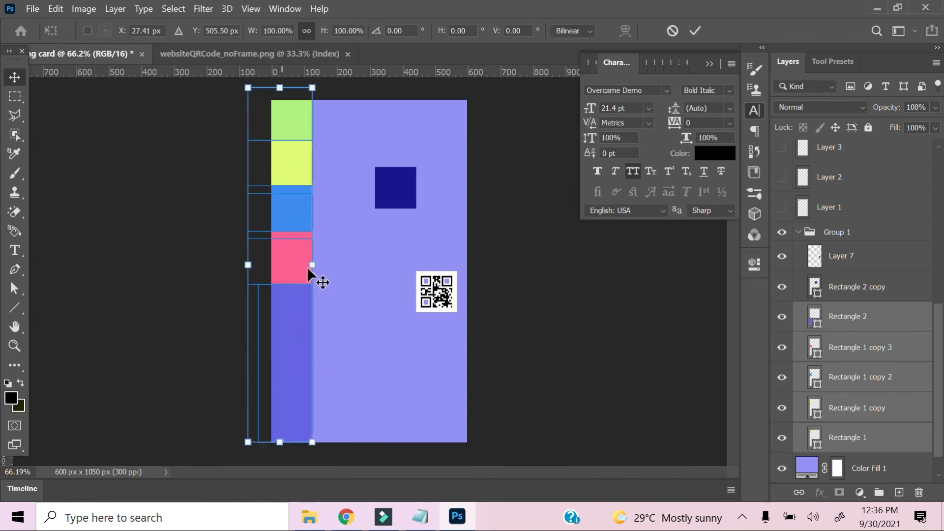
right_click(295, 268)
left_click(325, 447)
- Place the rotated color strip along the card's bottom edge, scale it to about 79.04%, and apply the transform
left_click_drag(356, 285, 390, 242)
key("ctrl+plus")
key("ctrl+plus")
left_click_drag(390, 311, 403, 375, "space")
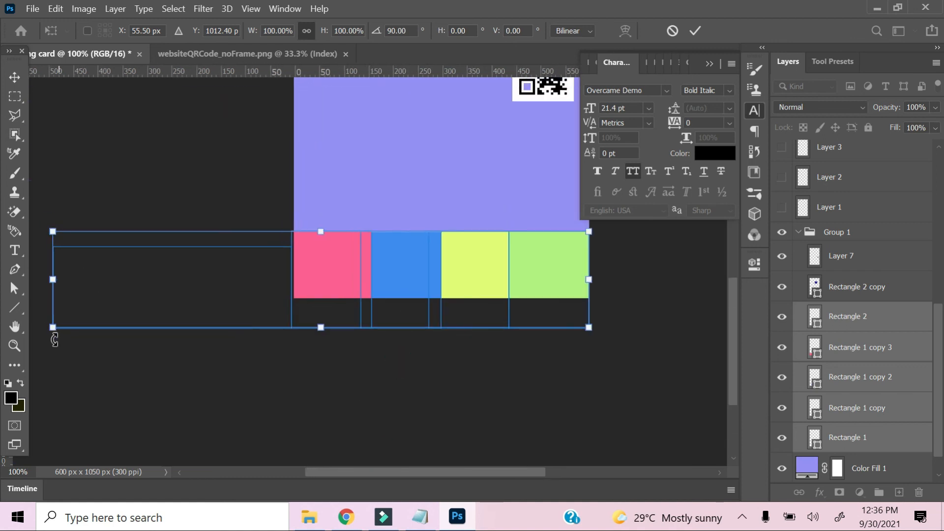
left_click_drag(51, 326, 163, 310)
left_click(14, 77)
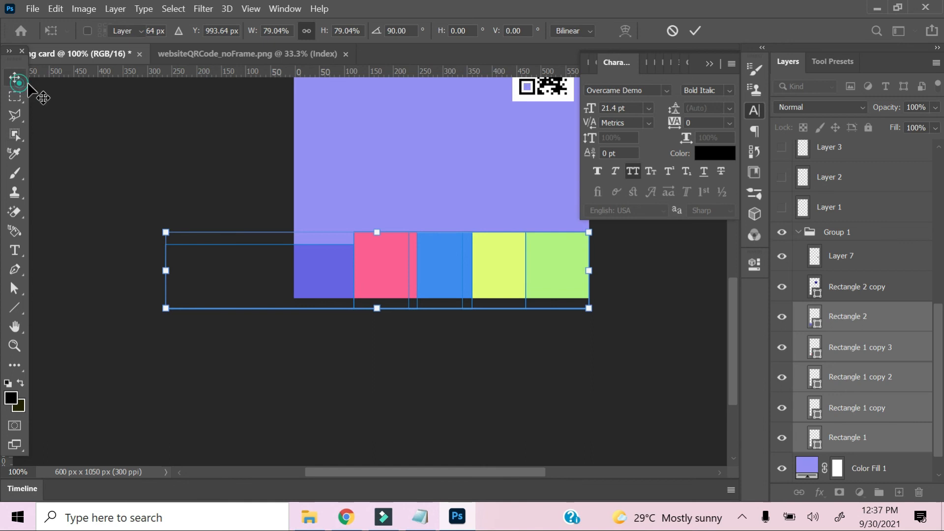
- Nudge the purple block up level with the other blocks' top edge and stretch its lower edge past the card
left_click(317, 279)
left_click(890, 470)
left_click(322, 270)
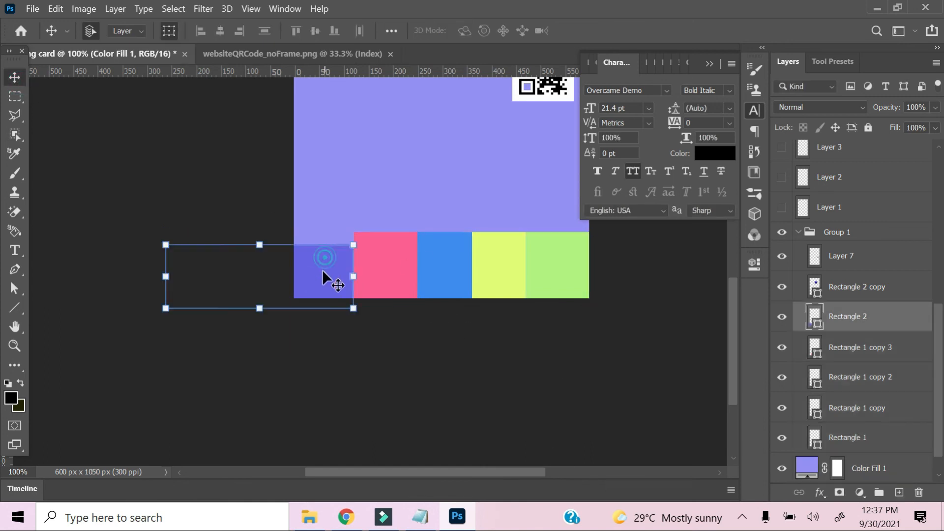
key("Up")
key("Up")
key("Up")
key("Up")
key("Up")
key("Up")
key("Up")
key("Up")
key("Up")
key("Up")
key("Up")
key("Up")
key("Up")
key("Up")
key("Up")
key("Up")
key("Up")
key("Up")
key("Up")
key("Up")
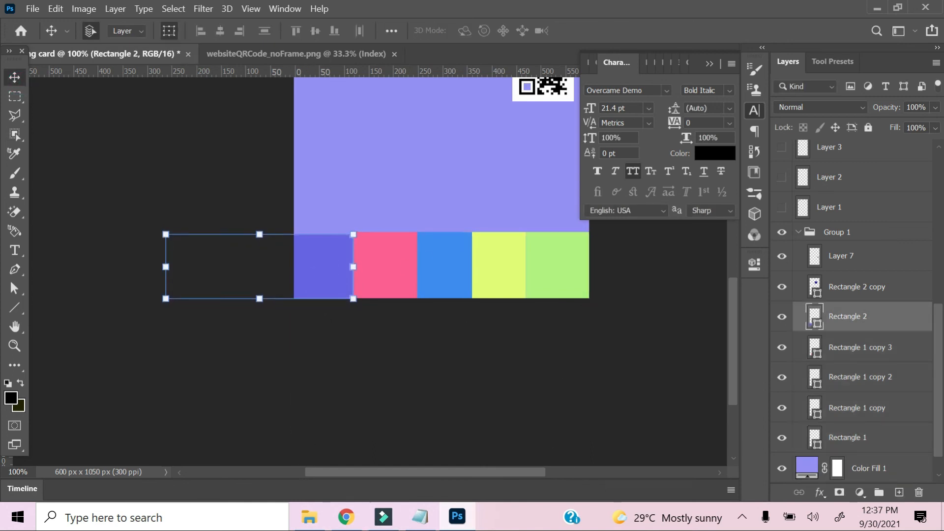
key("Up")
key("Up")
left_click_drag(259, 296, 260, 308)
left_click(327, 151)
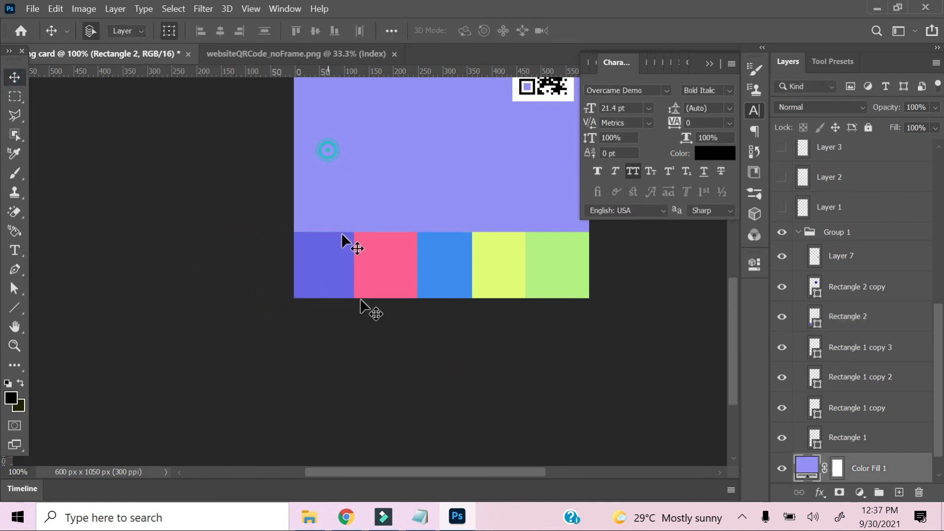
- Widen the light green block to about 124.88% so it extends beyond the card's right edge
left_click(564, 280)
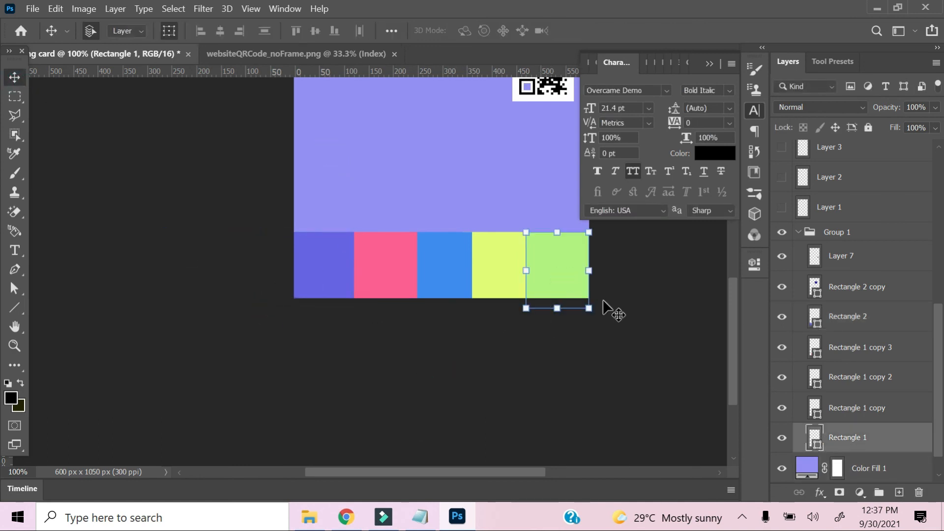
left_click_drag(594, 268, 604, 270)
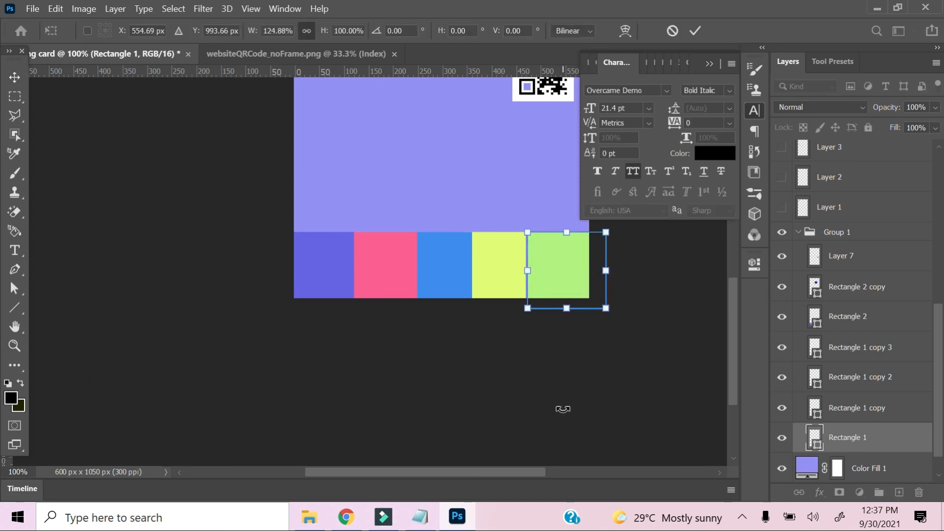
left_click(152, 246)
left_click(511, 280)
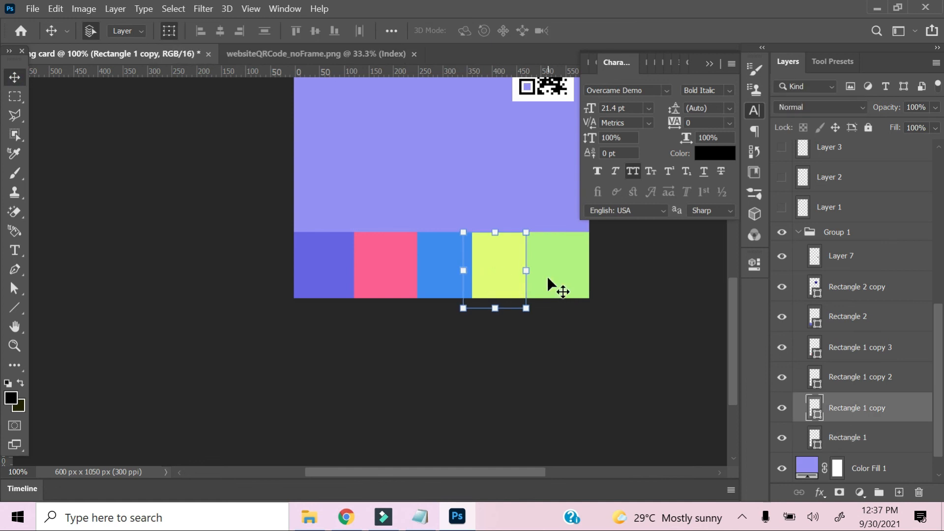
left_click(159, 204)
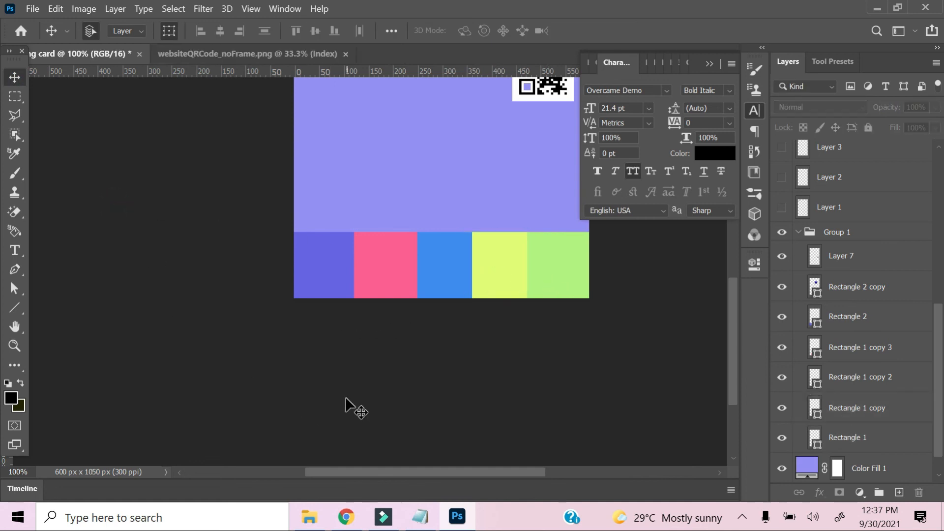
- Hide the QR code layer and the dark blue square layer in Group 1
key("ctrl+minus")
left_click(438, 301)
left_click(781, 256)
left_click(400, 202)
left_click(782, 287)
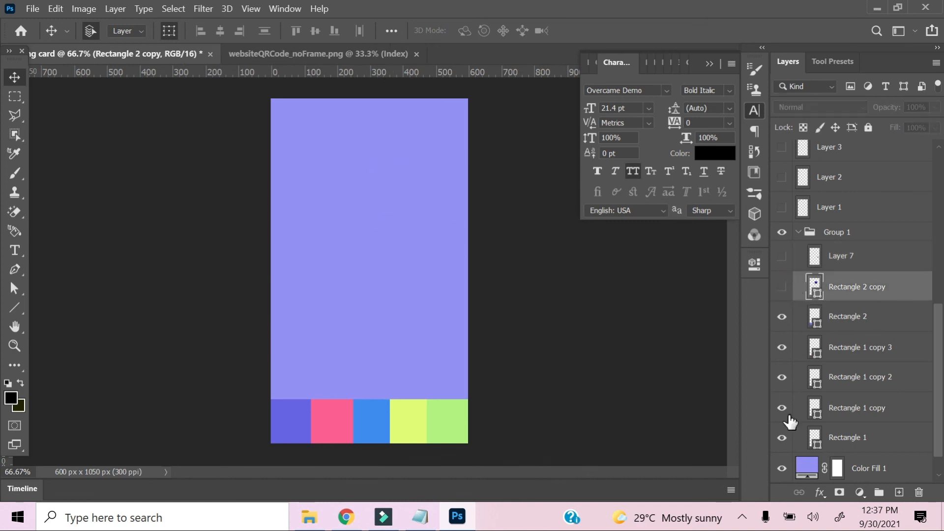
scroll(790, 422, "down", 1)
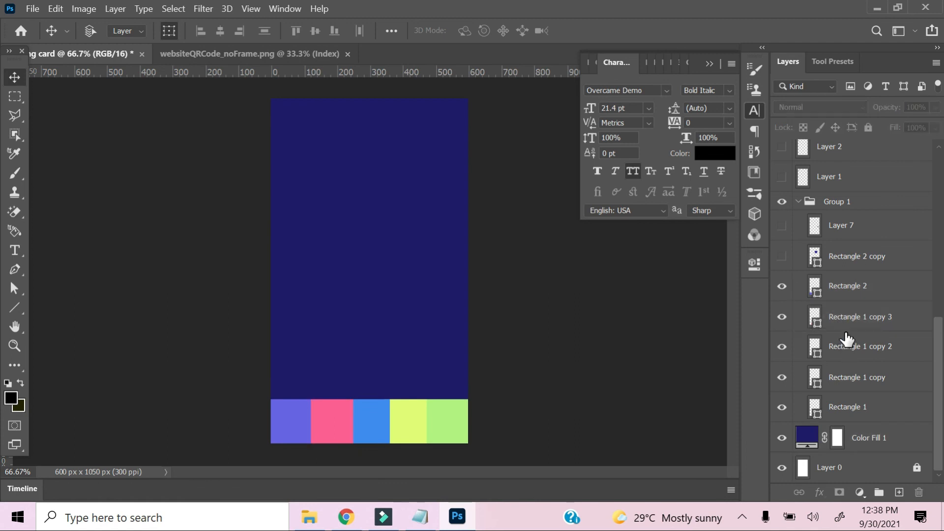
- Nudge all five color block layers down together so the strip shows shorter along the card's bottom edge
left_click(847, 287)
left_click(853, 317)
left_click(852, 347)
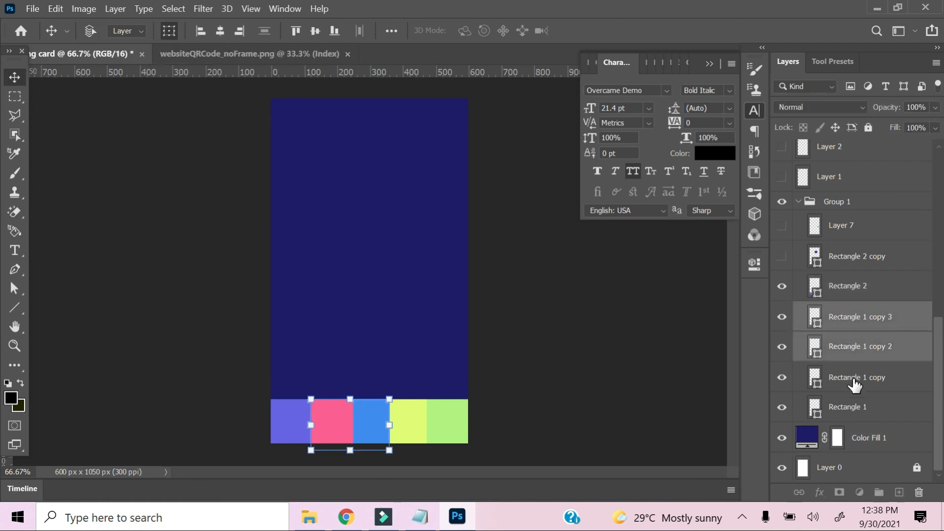
left_click(853, 377)
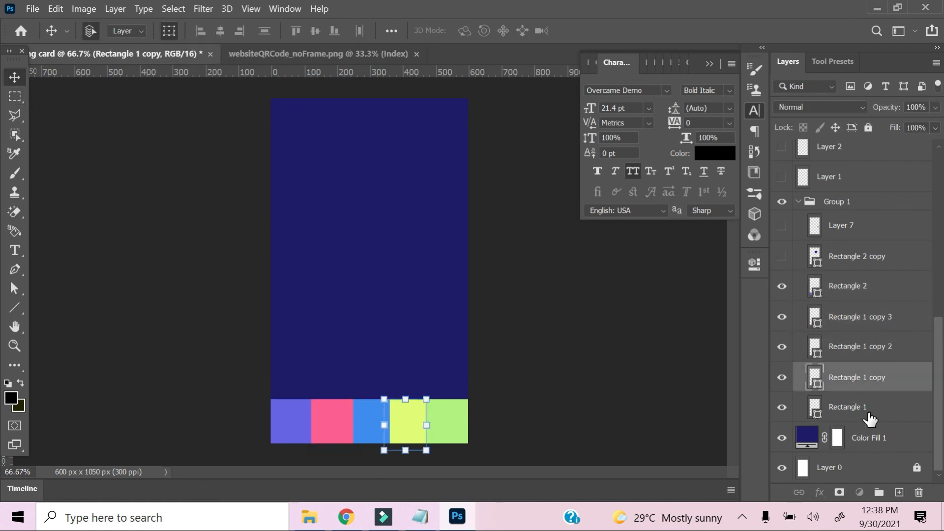
left_click(868, 413)
left_click(870, 378, "shift")
left_click(868, 347, "shift")
left_click(858, 317, "shift")
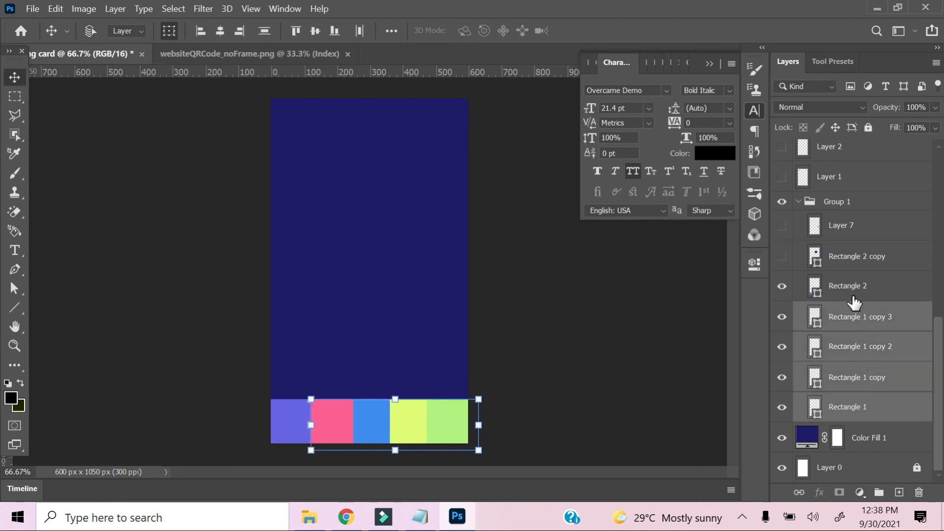
left_click(854, 290, "shift")
key("Down")
key("Down")
key("Down")
key("Down")
key("Down")
key("Down")
key("Down")
key("Down")
key("Down")
key("Down")
key("Down")
key("Down")
key("Down")
key("Down")
key("Down")
key("Down")
key("Down")
key("Down")
key("Down")
key("Down")
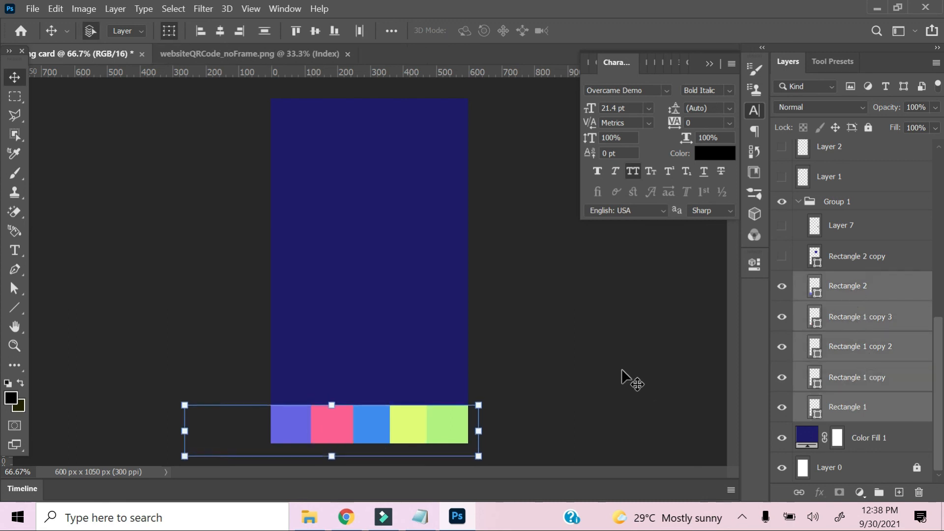
key("Down")
key("Down")
key("Down")
key("Down")
key("Down")
key("Down")
key("Down")
key("Down")
key("m")
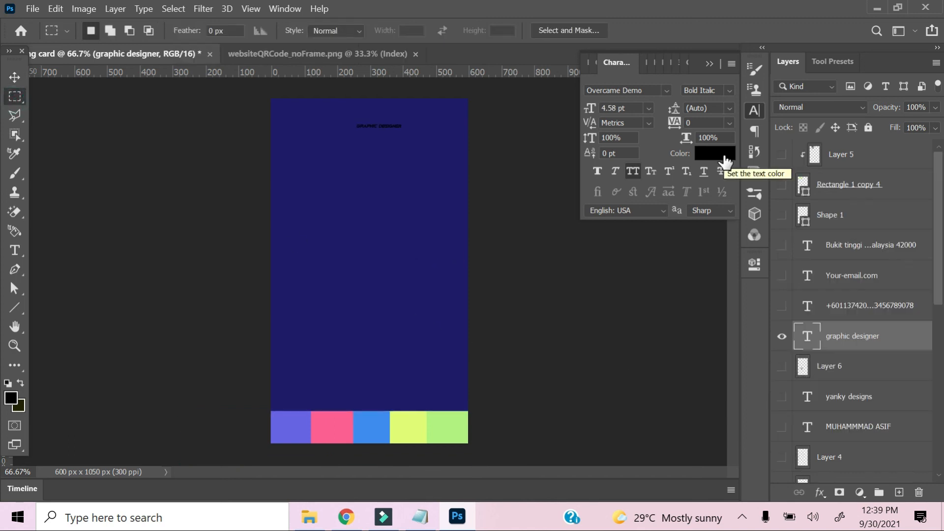
- Set the color of the "graphic designer" text to white
left_click(715, 153)
key("Return")
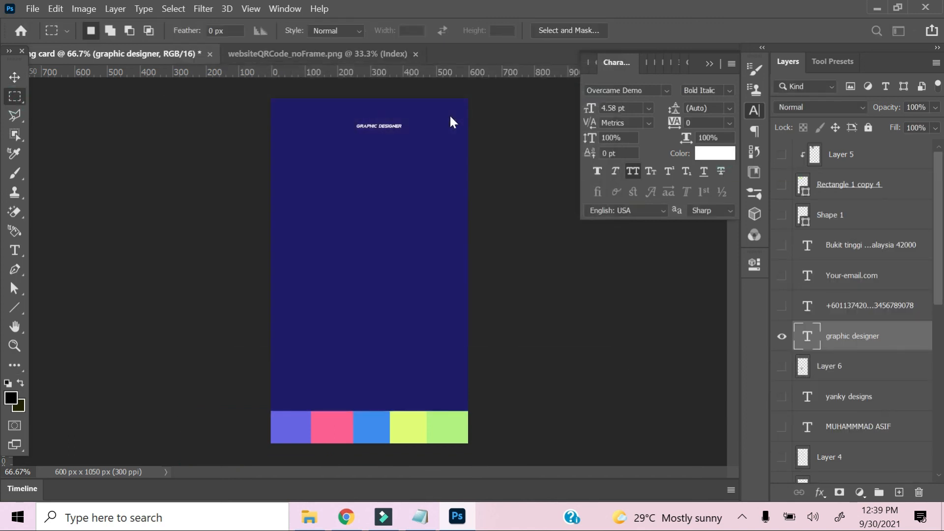
- Replace the "graphic designer" wording with "YOUR DESIGN MY PRIORITY", copied from the open text notes
key("t")
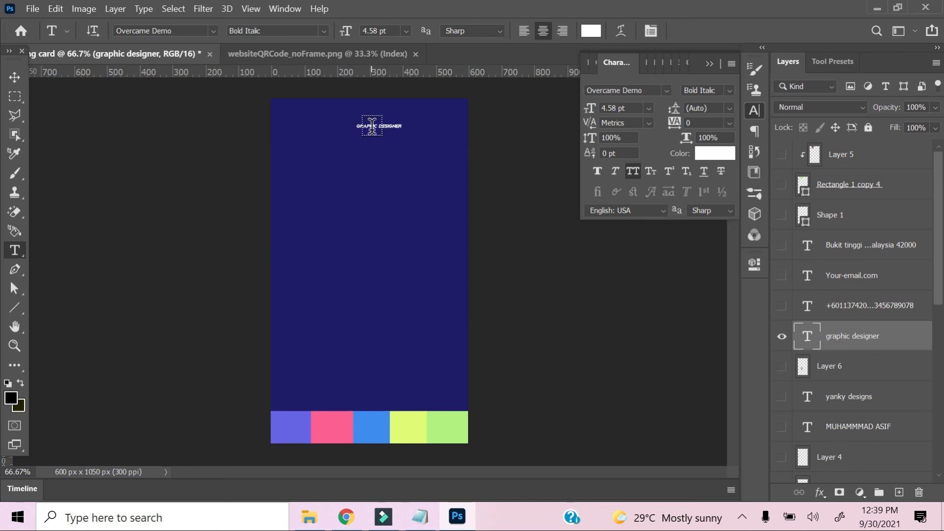
key("ctrl+plus")
key("ctrl+plus")
key("ctrl+plus")
left_click_drag(423, 275, 404, 392)
left_click(408, 282)
key("ctrl+a")
left_click(420, 517)
left_click_drag(421, 276, 244, 288)
key("ctrl+c")
left_click(822, 52)
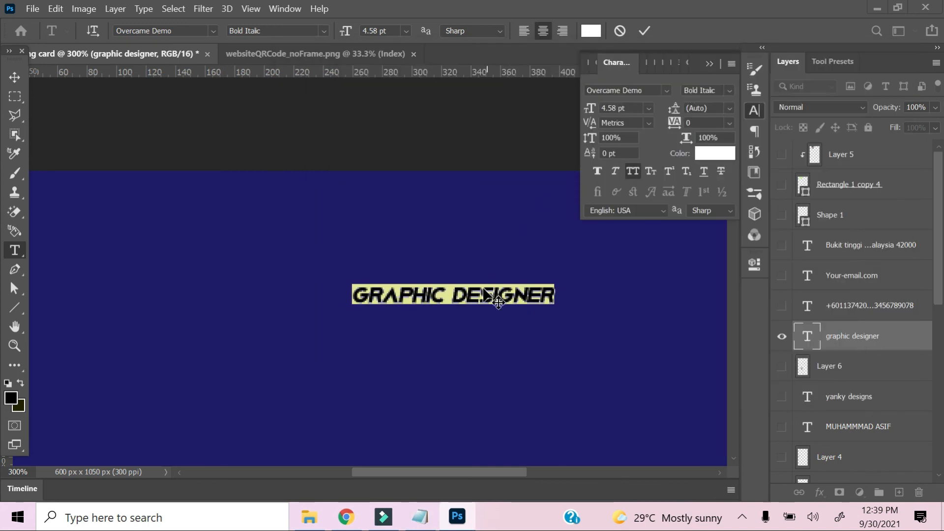
key("ctrl+v")
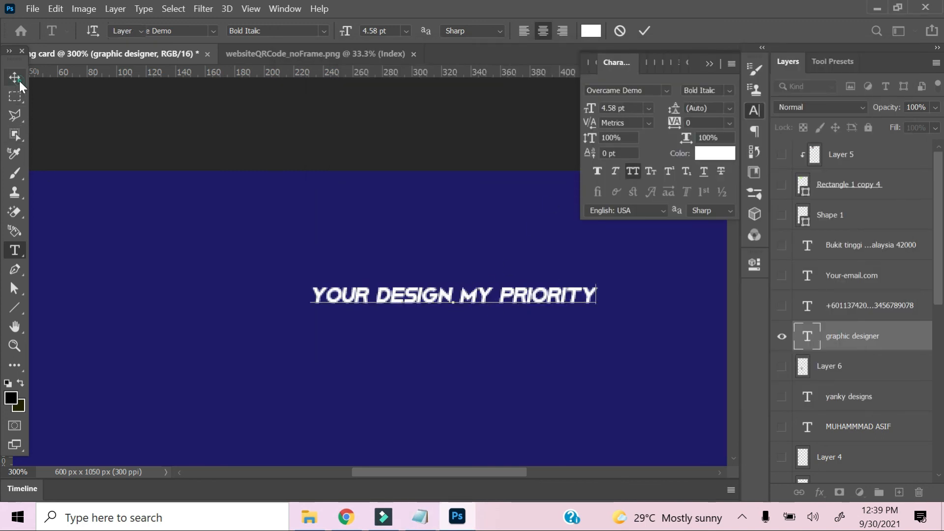
left_click(607, 313)
- Rotate the slogan 90° and place it on the card's vertical centre line at about X 300 px, Y 153 px
key("ctrl+t")
left_click_drag(548, 371, 453, 394)
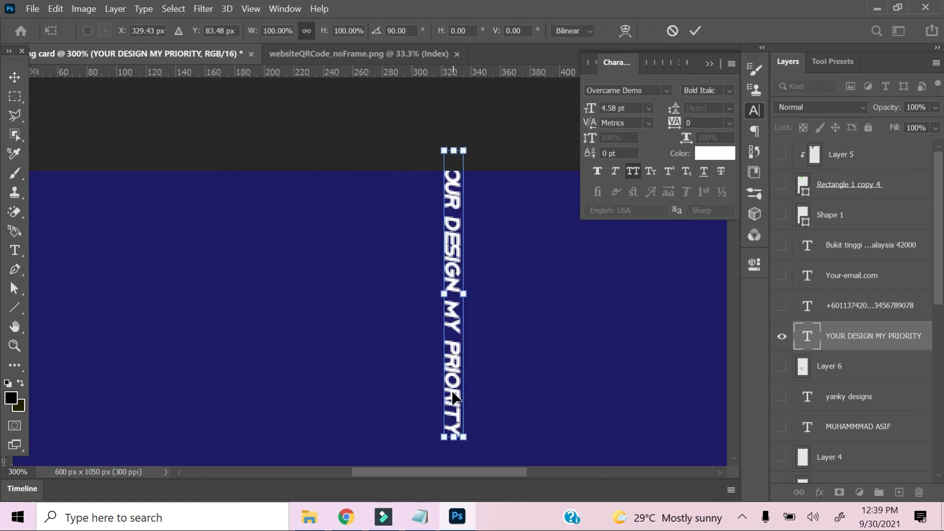
key("ctrl+minus")
left_click_drag(426, 309, 398, 377)
left_click_drag(468, 409, 484, 238)
key("ctrl+minus")
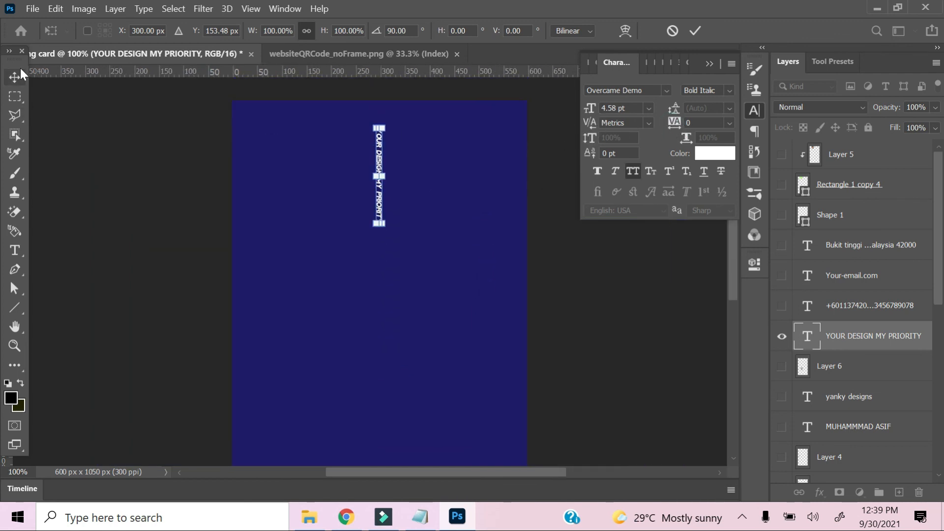
key("Return")
- Widen the slogan's tracking to 920 and move it down along the card's centre line
left_click_drag(677, 132, 711, 131)
left_click_drag(377, 235, 378, 348)
left_click_drag(464, 371, 476, 262)
key("ctrl+0")
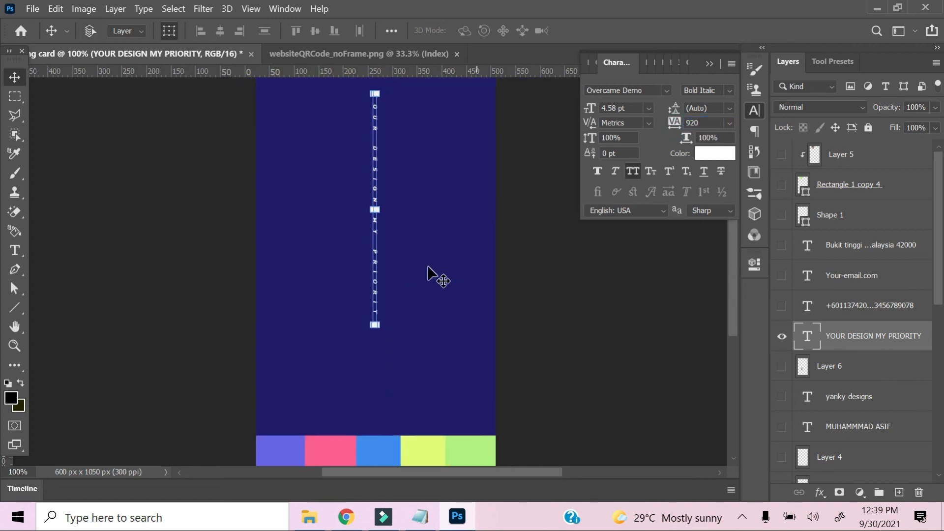
- Set the slogan to 8 pt with 780 tracking and nudge it down to fit between the card's top edge and the color strip
left_click_drag(605, 116, 597, 111)
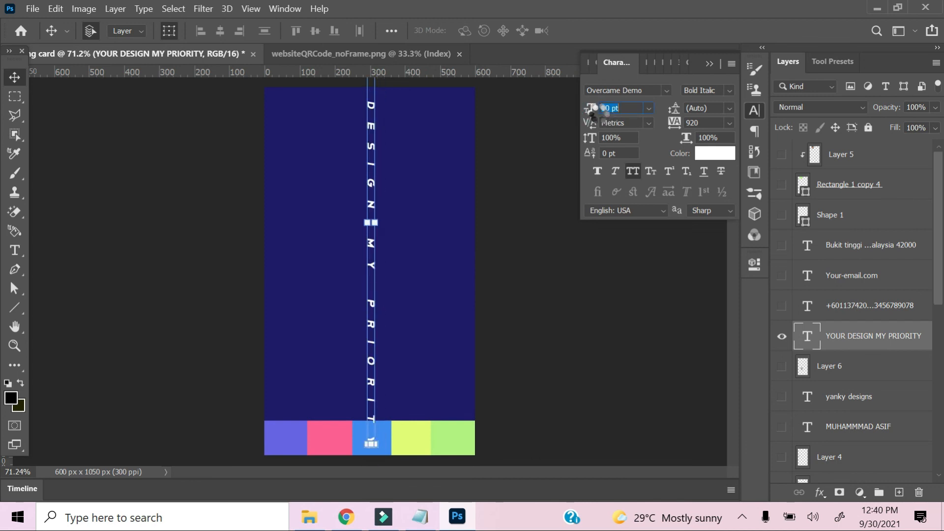
key("Return")
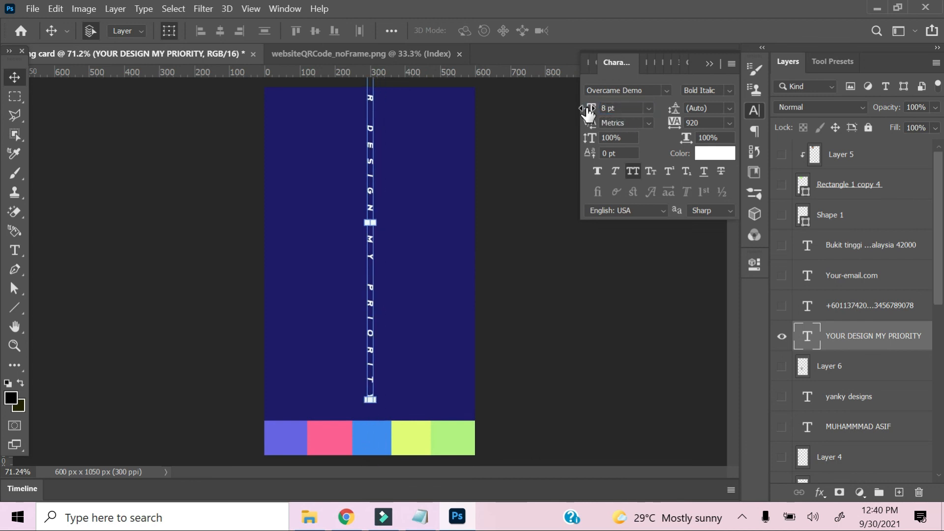
key("Down")
key("Down")
key("Down")
key("Down")
key("Down")
key("Down")
key("Down")
key("Down")
key("Down")
key("Down")
key("Down")
key("Down")
key("Down")
key("Down")
key("Down")
key("Down")
key("Down")
key("Down")
key("Down")
key("Down")
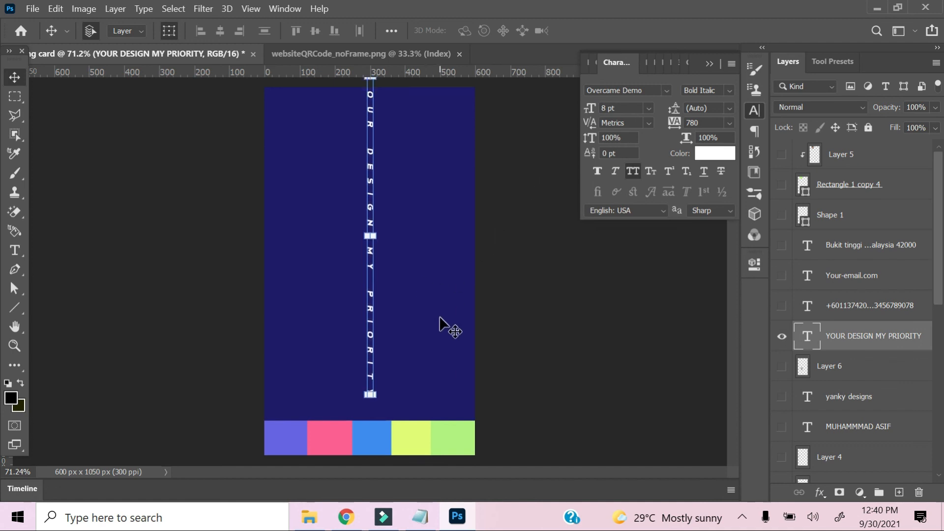
key("Down")
key("Down")
key("Down")
key("Down")
key("Down")
key("Down")
key("Down")
key("Down")
key("Down")
key("Down")
key("Down")
key("Down")
key("Down")
key("Down")
key("Down")
key("Down")
key("Down")
key("Down")
key("Down")
key("Down")
key("Down")
key("Down")
key("Down")
key("Down")
- Reduce the slogan's tracking to 700 and show the whole card without the transform box
left_click(700, 123)
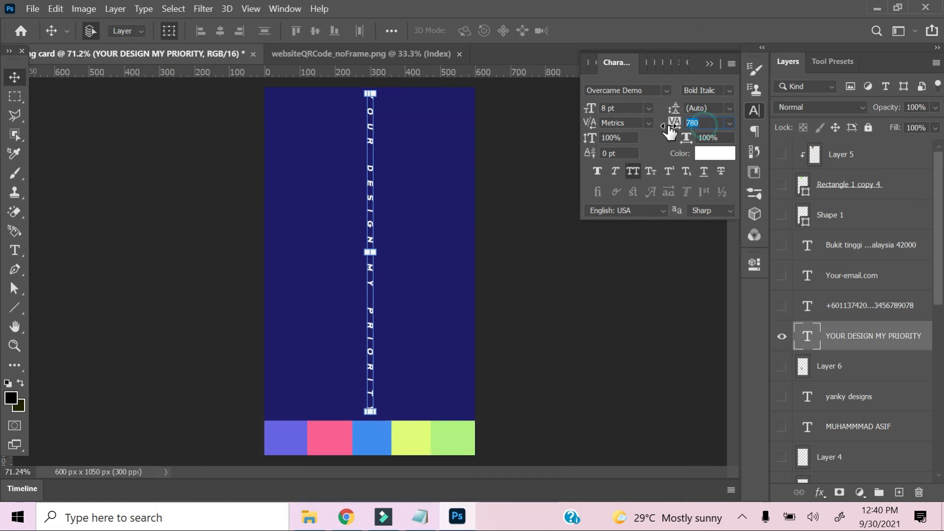
type("7000")
key("Return")
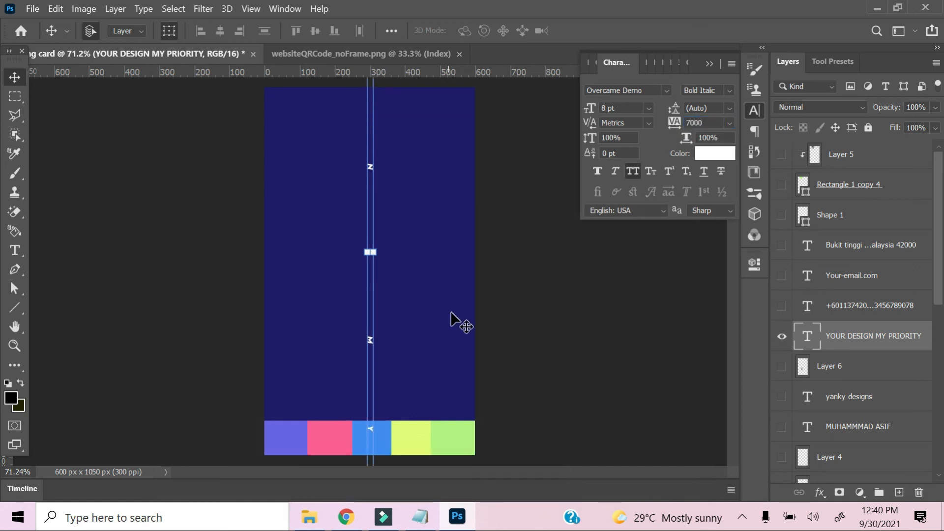
type("700")
key("Return")
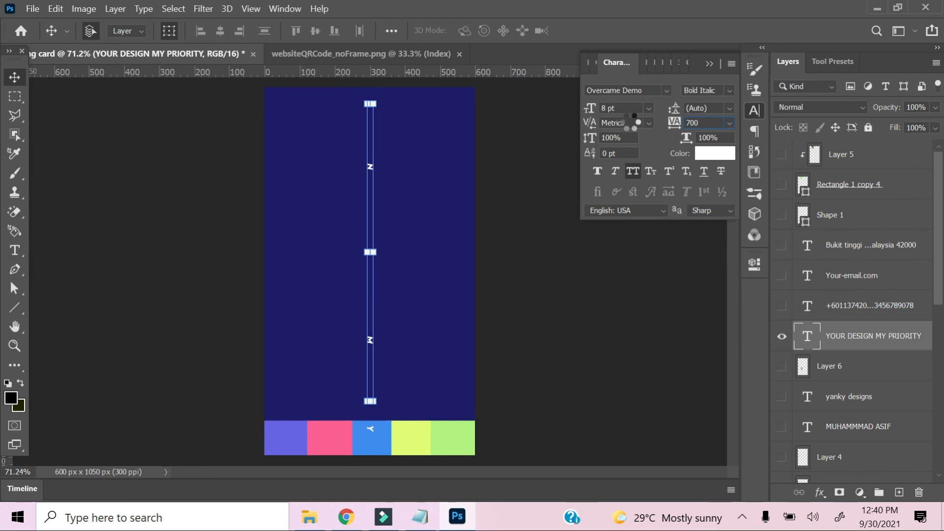
left_click(18, 95)
scroll(465, 297, "up", 1)
scroll(465, 298, "down", 2)
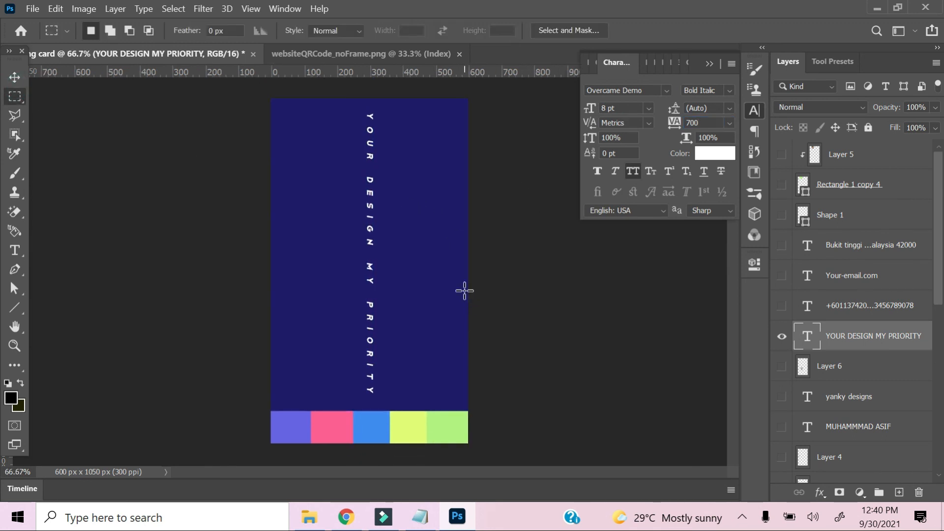